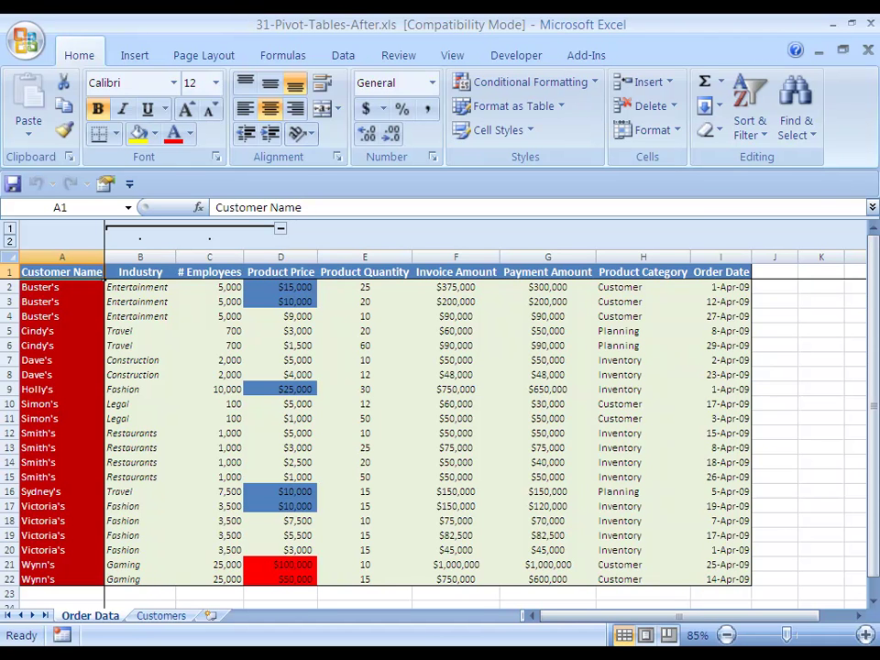
- Examine the Order Data table from the header row through the last order record
{"action": "left_click", "coordinate": [141, 272]}
{"action": "left_click", "coordinate": [62, 273]}
{"action": "key", "text": "Right"}
{"action": "key", "text": "Left"}
{"action": "key", "text": "Right"}
{"action": "key", "text": "Left"}
{"action": "key", "text": "Right"}
{"action": "key", "text": "Left"}
{"action": "left_click_drag", "start_coordinate": [62, 272], "coordinate": [752, 585]}
{"action": "left_click", "coordinate": [62, 287]}
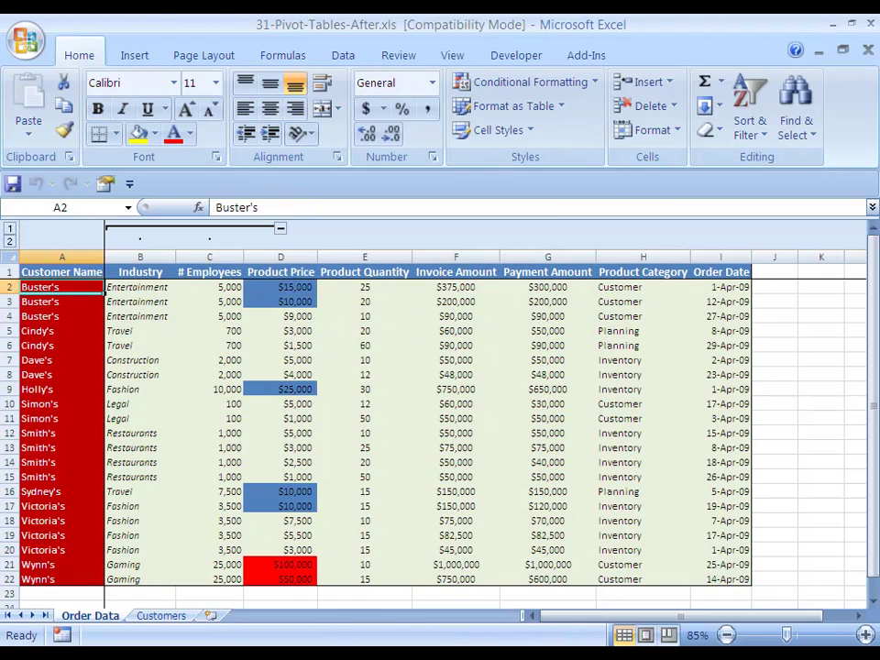
- List the customers Buster's, Cindy's, Dave's, Holly's and Smith's down B24:B28 below the order table
{"action": "left_click", "coordinate": [140, 605]}
{"action": "type", "text": "Buster's"}
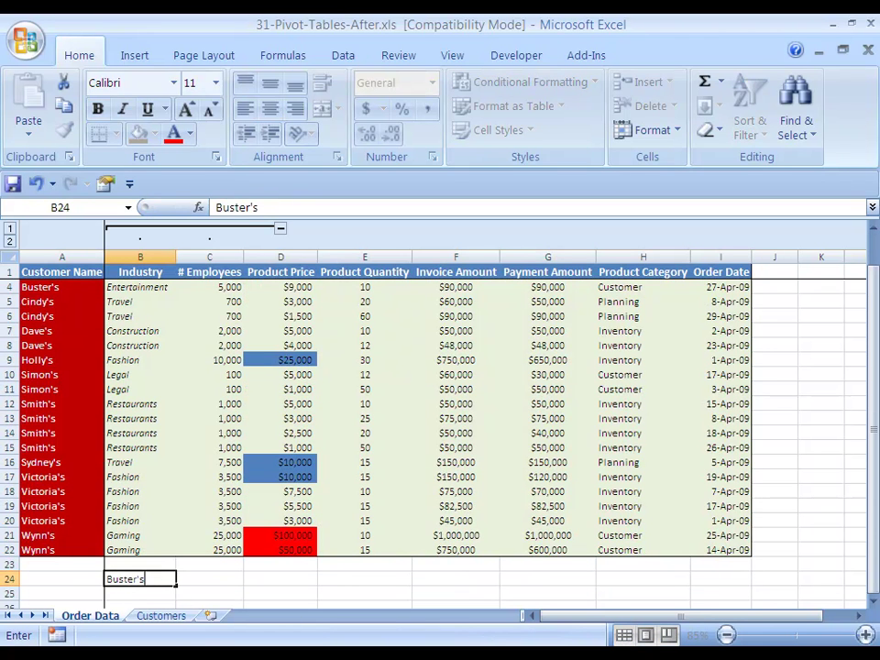
{"action": "key", "text": "Return"}
{"action": "type", "text": "Cindy's"}
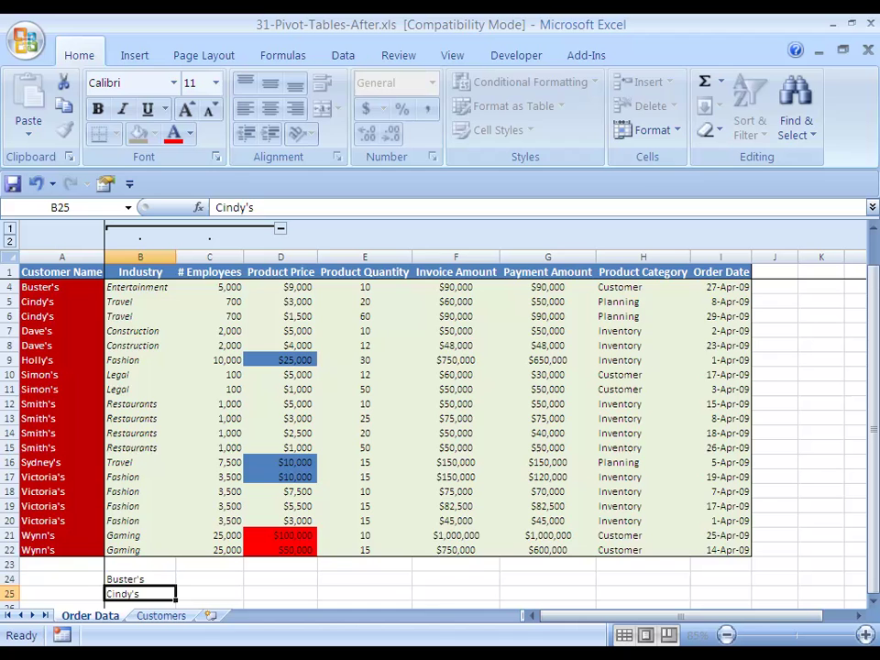
{"action": "key", "text": "Return"}
{"action": "type", "text": "Dave's"}
{"action": "key", "text": "Return"}
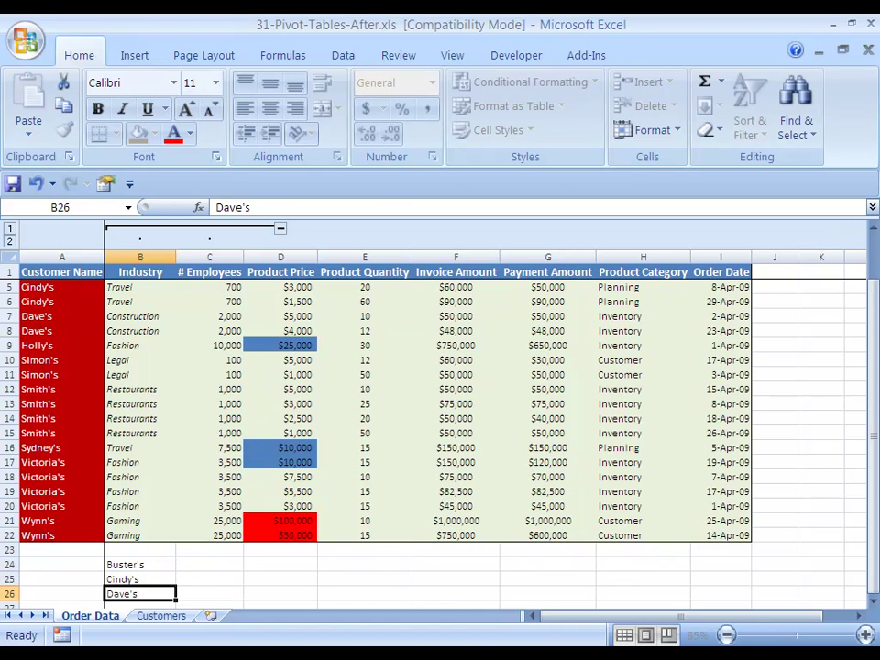
{"action": "type", "text": "Holly's"}
{"action": "key", "text": "Return"}
{"action": "key", "text": "Return"}
{"action": "type", "text": "Smith's"}
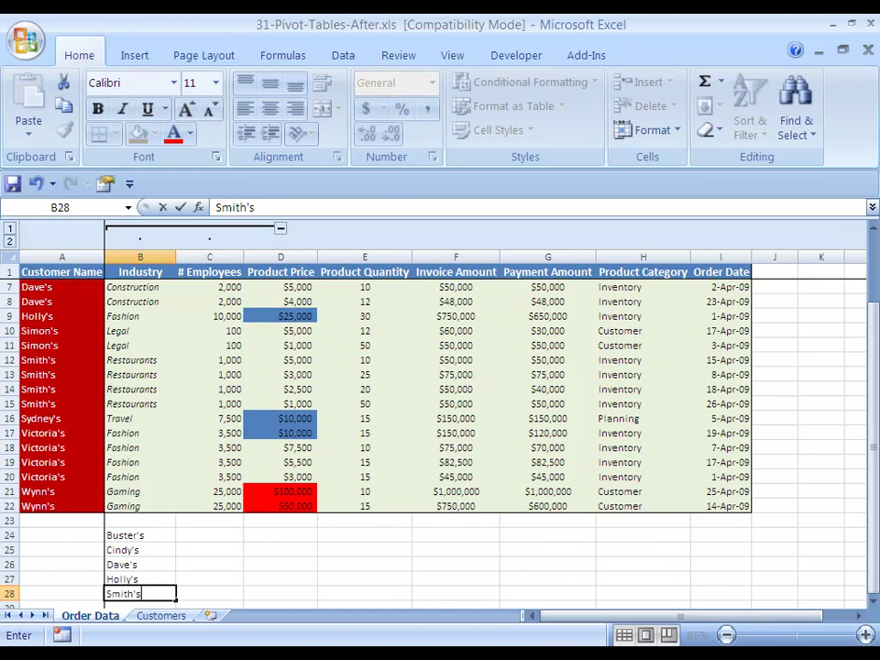
{"action": "key", "text": "ctrl+Return"}
{"action": "key", "text": "Up"}
{"action": "key", "text": "Up"}
{"action": "key", "text": "Up"}
{"action": "key", "text": "Up"}
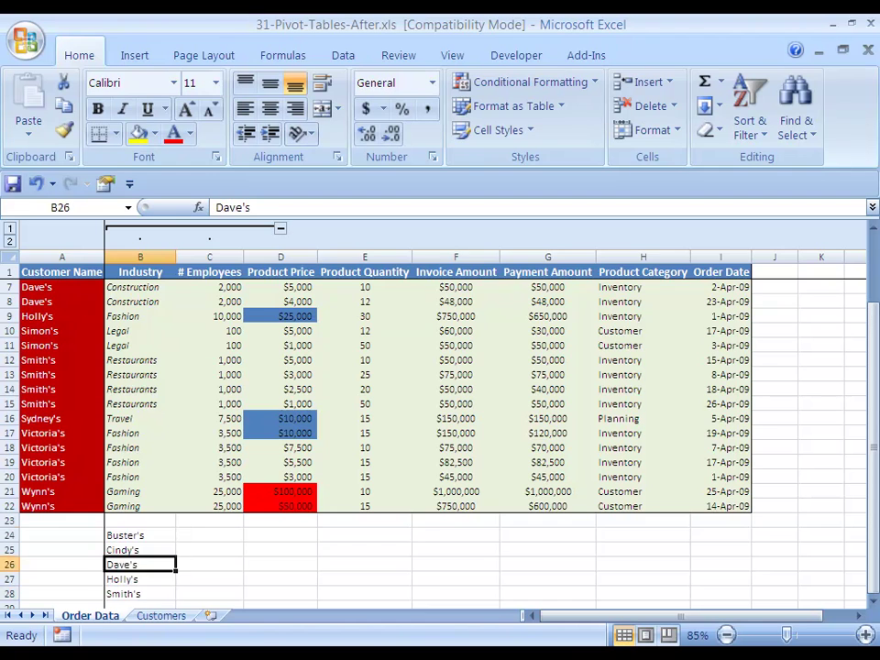
- Examine the entries in the Product Category column of the order table
{"action": "key", "text": "shift+space"}
{"action": "key", "text": "shift+Down"}
{"action": "key", "text": "shift+Down"}
{"action": "key", "text": "shift+Down"}
{"action": "key", "text": "shift+Down"}
{"action": "key", "text": "Right"}
{"action": "key", "text": "Right"}
{"action": "key", "text": "Right"}
{"action": "key", "text": "Right"}
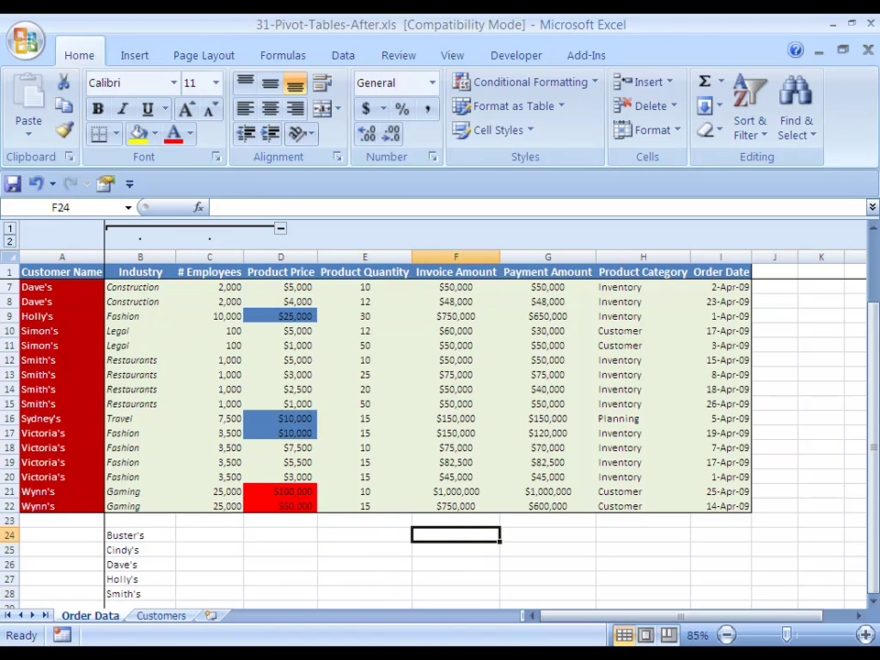
{"action": "key", "text": "Right"}
{"action": "key", "text": "Right"}
{"action": "key", "text": "ctrl+Up"}
{"action": "key", "text": "ctrl+Up"}
{"action": "key", "text": "Down"}
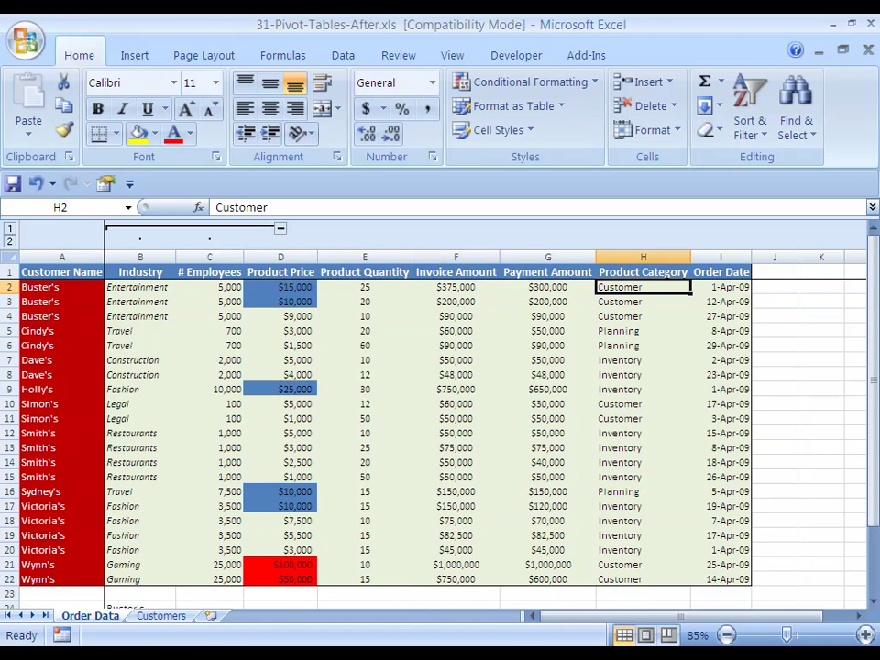
{"action": "key", "text": "Down"}
{"action": "key", "text": "Down"}
{"action": "key", "text": "Down"}
{"action": "key", "text": "Down"}
{"action": "key", "text": "Down"}
{"action": "key", "text": "Down"}
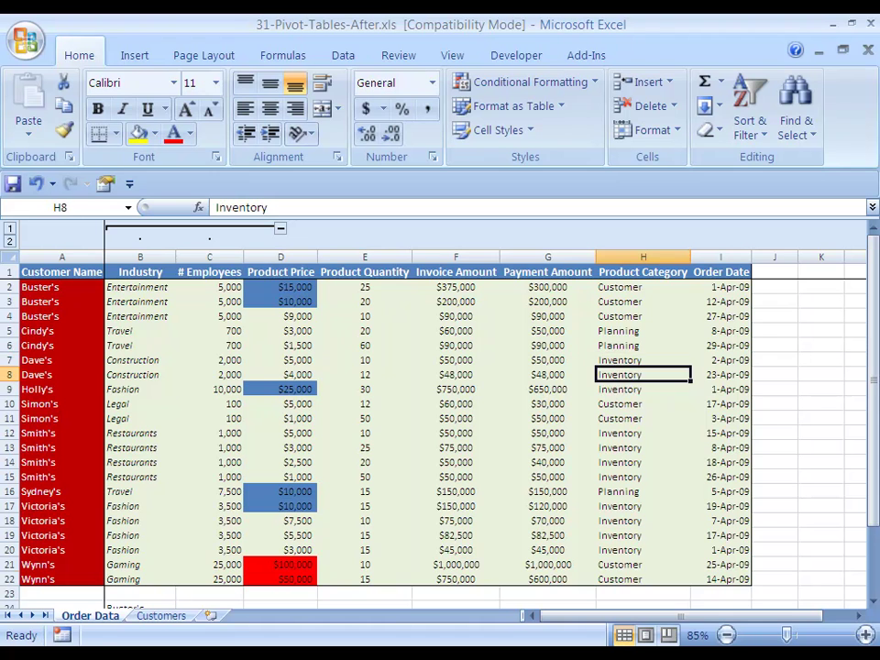
- Remove the customer list from rows 24 to 28 below the order table
{"action": "key", "text": "ctrl+Down"}
{"action": "key", "text": "Left"}
{"action": "key", "text": "Left"}
{"action": "key", "text": "Down"}
{"action": "key", "text": "Down"}
{"action": "key", "text": "Left"}
{"action": "key", "text": "Left"}
{"action": "key", "text": "Left"}
{"action": "key", "text": "Left"}
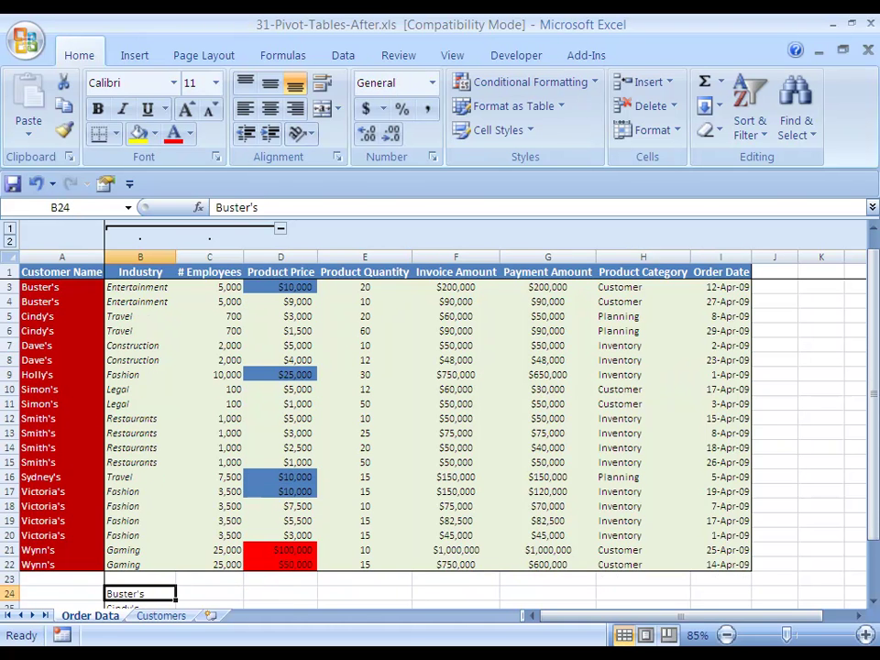
{"action": "key", "text": "shift+space"}
{"action": "key", "text": "shift+Down"}
{"action": "key", "text": "shift+Down"}
{"action": "key", "text": "shift+Down"}
{"action": "key", "text": "shift+Down"}
{"action": "key", "text": "alt+e"}
{"action": "key", "text": "d"}
{"action": "key", "text": "Down"}
{"action": "key", "text": "Up"}
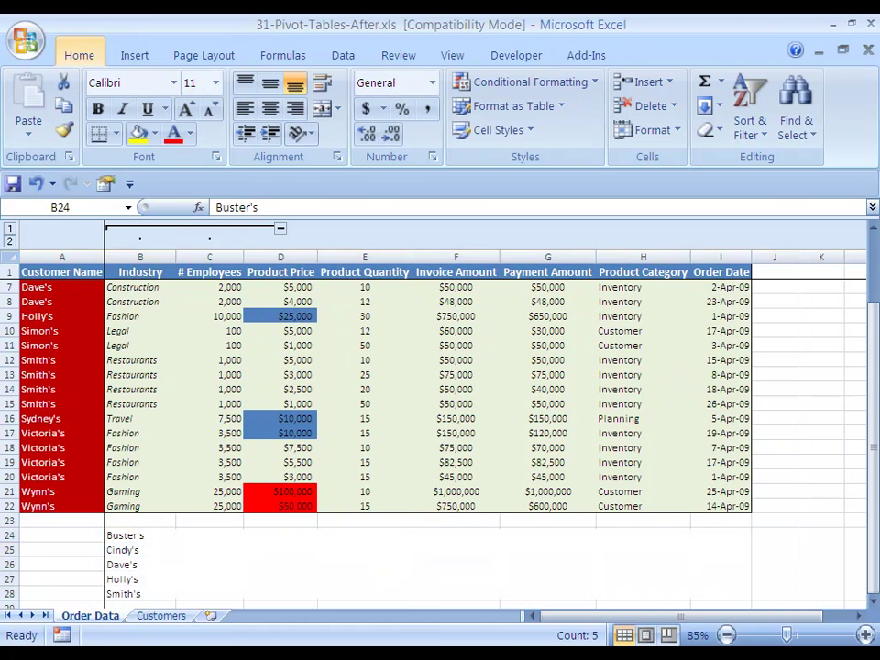
- List the product categories Customer, Planning and Inventory down B24:B26 below the order table
{"action": "type", "text": "Cut"}
{"action": "key", "text": "BackSpace"}
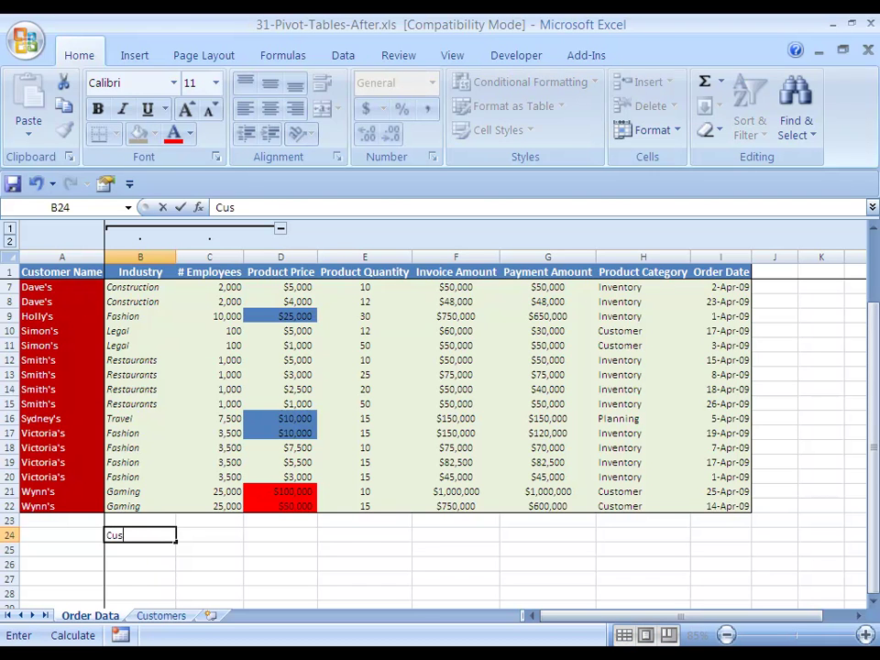
{"action": "type", "text": "stomer"}
{"action": "key", "text": "ctrl+Return"}
{"action": "key", "text": "Down"}
{"action": "type", "text": "Planning"}
{"action": "key", "text": "Return"}
{"action": "type", "text": "Inventory"}
{"action": "key", "text": "ctrl+Return"}
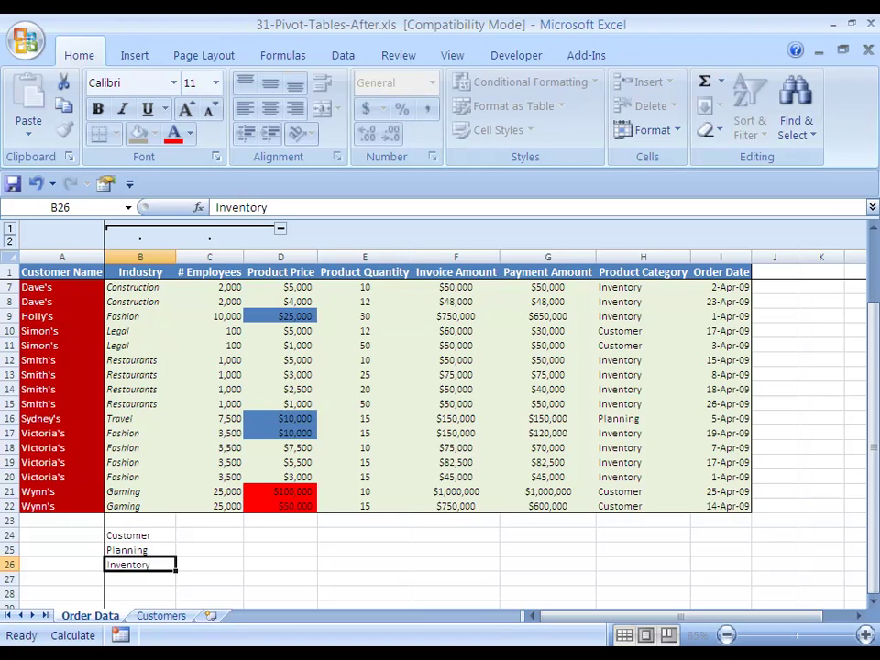
- Remove the product category list from rows 24 to 26
{"action": "key", "text": "Up"}
{"action": "key", "text": "Up"}
{"action": "key", "text": "Right"}
{"action": "left_click_drag", "start_coordinate": [10, 535], "coordinate": [22, 569]}
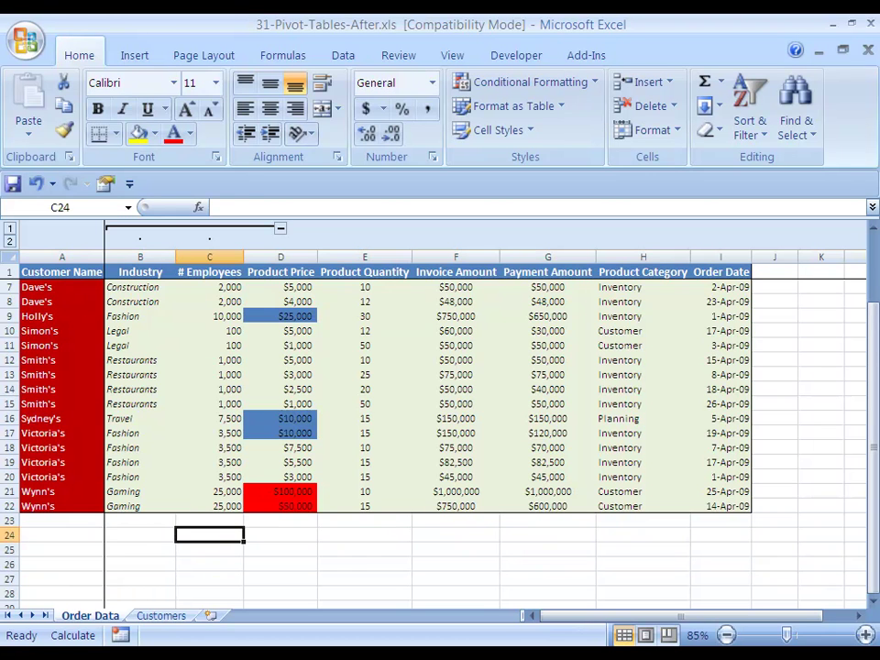
- View the customer records on the Customers sheet and return to cell A2 of Order Data
{"action": "key", "text": "Left"}
{"action": "key", "text": "Left"}
{"action": "key", "text": "Up"}
{"action": "key", "text": "Up"}
{"action": "key", "text": "Up"}
{"action": "key", "text": "Up"}
{"action": "key", "text": "Up"}
{"action": "key", "text": "Up"}
{"action": "key", "text": "Up"}
{"action": "key", "text": "Up"}
{"action": "key", "text": "Up"}
{"action": "key", "text": "Up"}
{"action": "key", "text": "Up"}
{"action": "key", "text": "Up"}
{"action": "key", "text": "Up"}
{"action": "key", "text": "Up"}
{"action": "key", "text": "Up"}
{"action": "key", "text": "Up"}
{"action": "key", "text": "Up"}
{"action": "key", "text": "Up"}
{"action": "key", "text": "Up"}
{"action": "key", "text": "Up"}
{"action": "key", "text": "Up"}
{"action": "key", "text": "Up"}
{"action": "key", "text": "Up"}
{"action": "key", "text": "Down"}
{"action": "key", "text": "ctrl+Page_Down"}
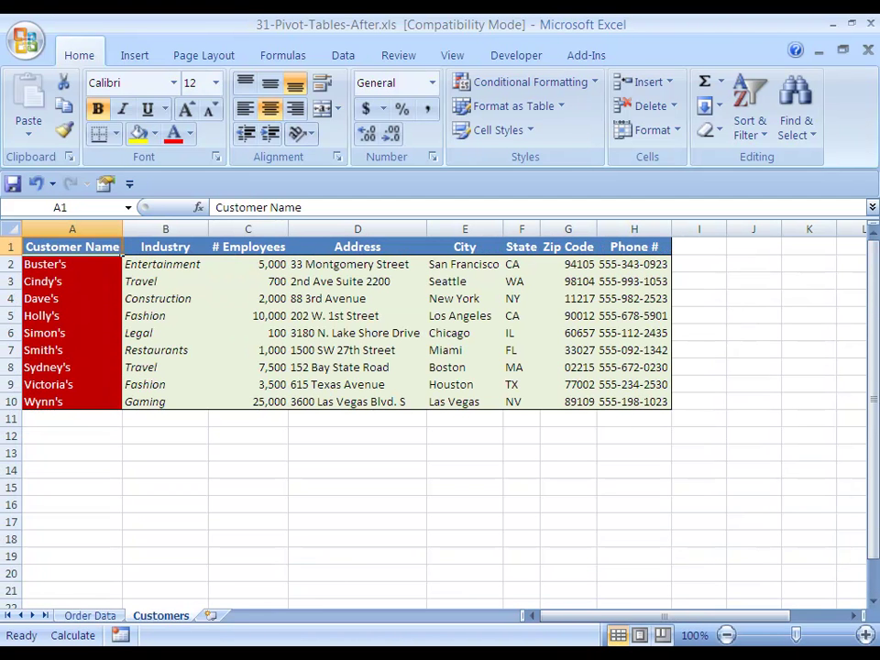
{"action": "key", "text": "ctrl+Page_Up"}
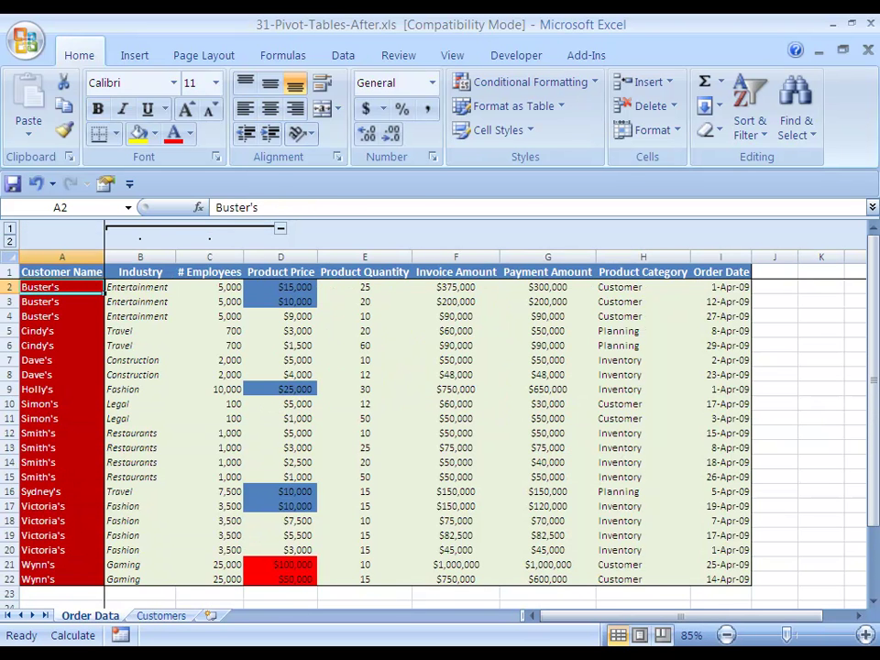
- Inspect the # Employees lookup formula in C2, then highlight the order records and return to A1
{"action": "key", "text": "Right"}
{"action": "key", "text": "Right"}
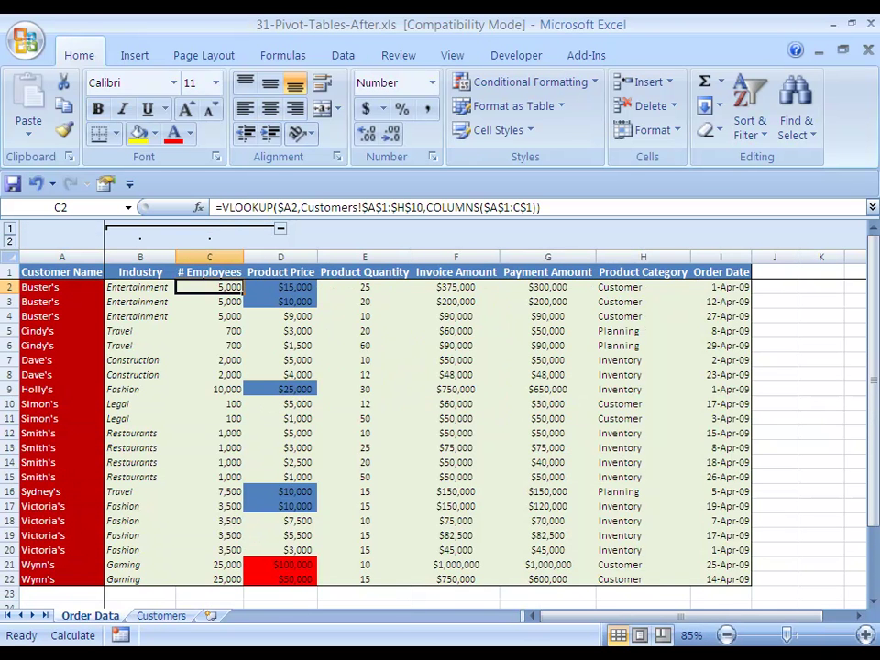
{"action": "key", "text": "Left"}
{"action": "key", "text": "Left"}
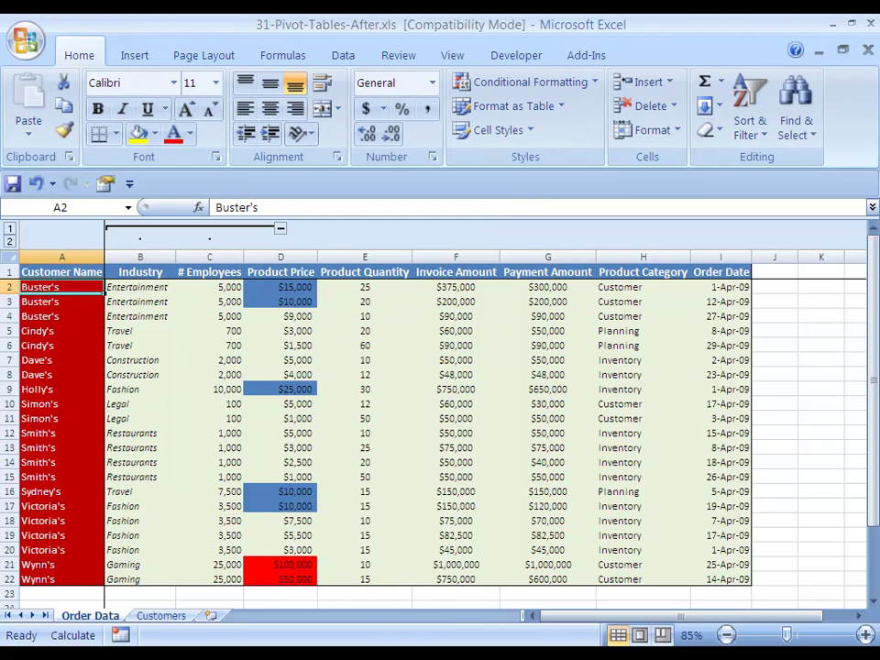
{"action": "key", "text": "ctrl+shift+Down"}
{"action": "key", "text": "ctrl+shift+Right"}
{"action": "key", "text": "ctrl+Home"}
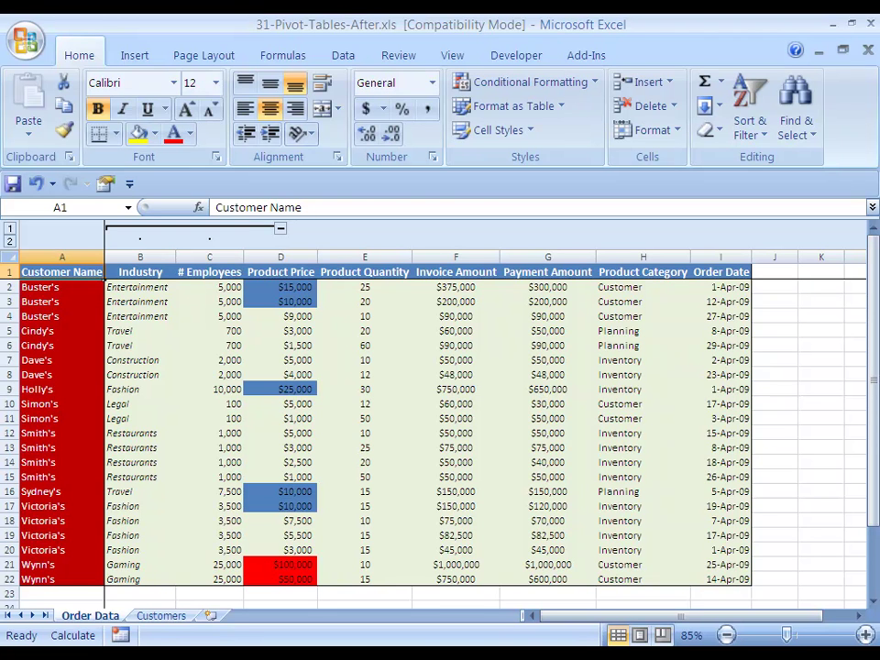
- Enter Buster's in B24 and Entertainment in C24, then clear C24
{"action": "key", "text": "Right"}
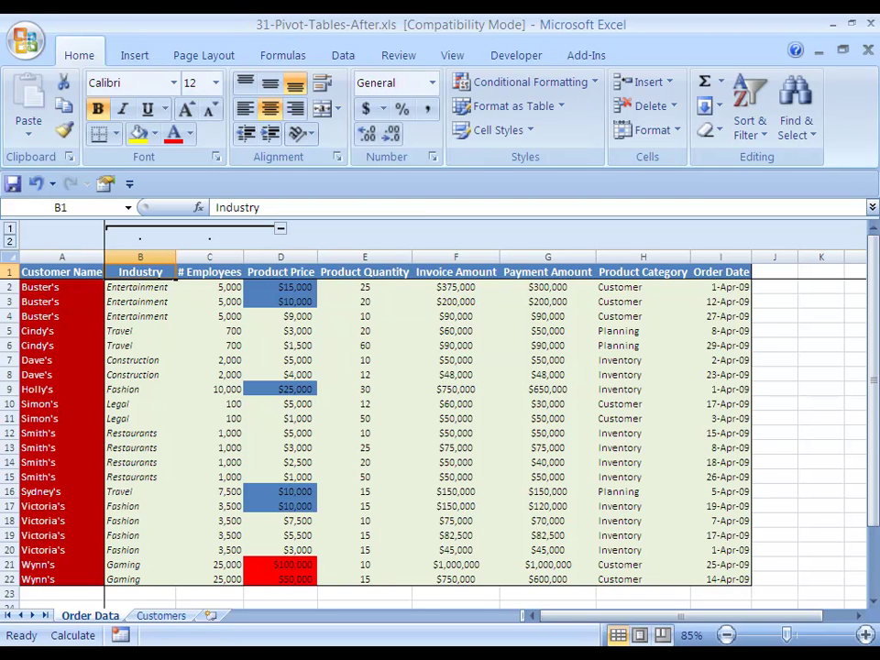
{"action": "key", "text": "ctrl+Down"}
{"action": "key", "text": "Down"}
{"action": "key", "text": "Down"}
{"action": "key", "text": "Down"}
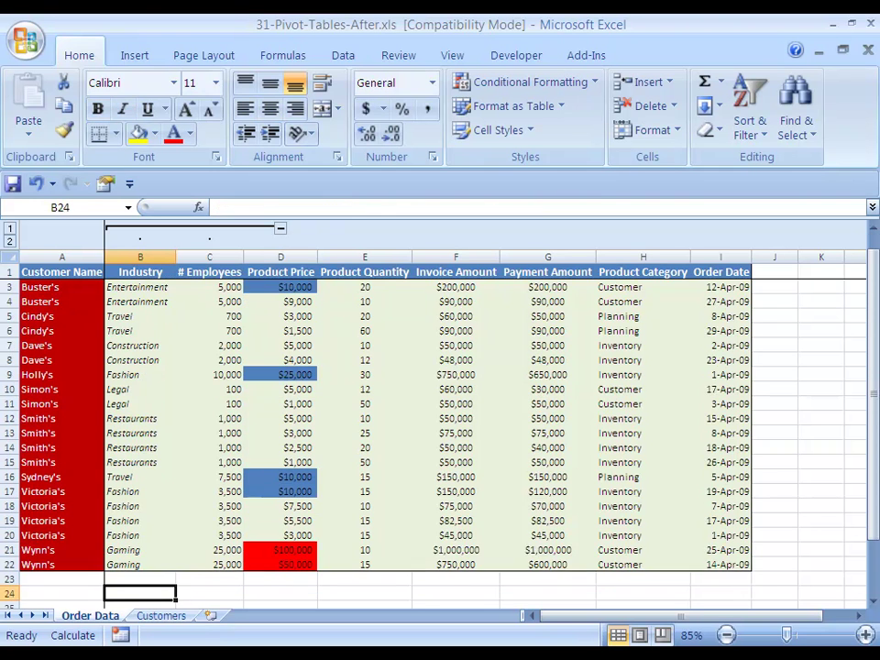
{"action": "key", "text": "Up"}
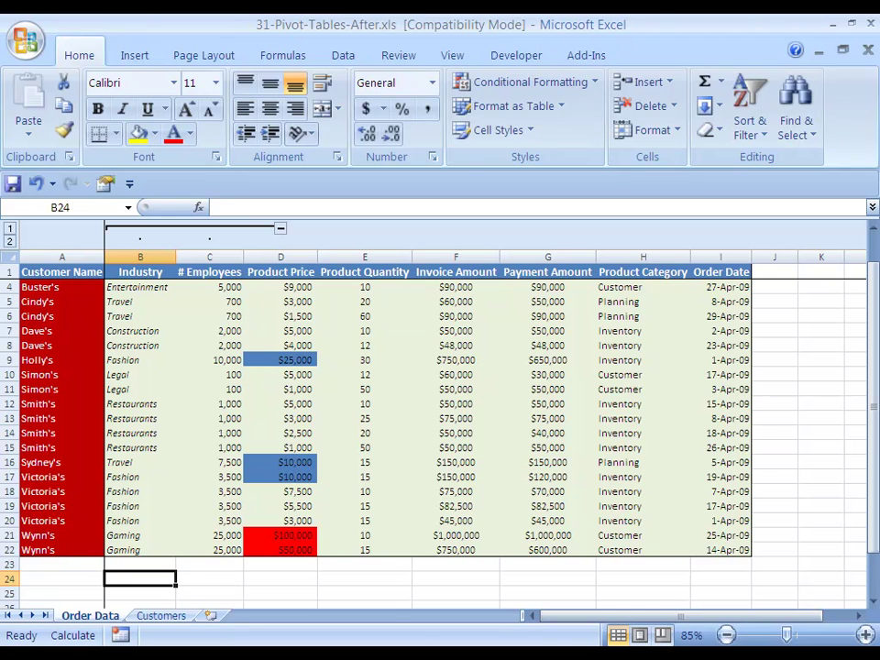
{"action": "type", "text": "Buster"}
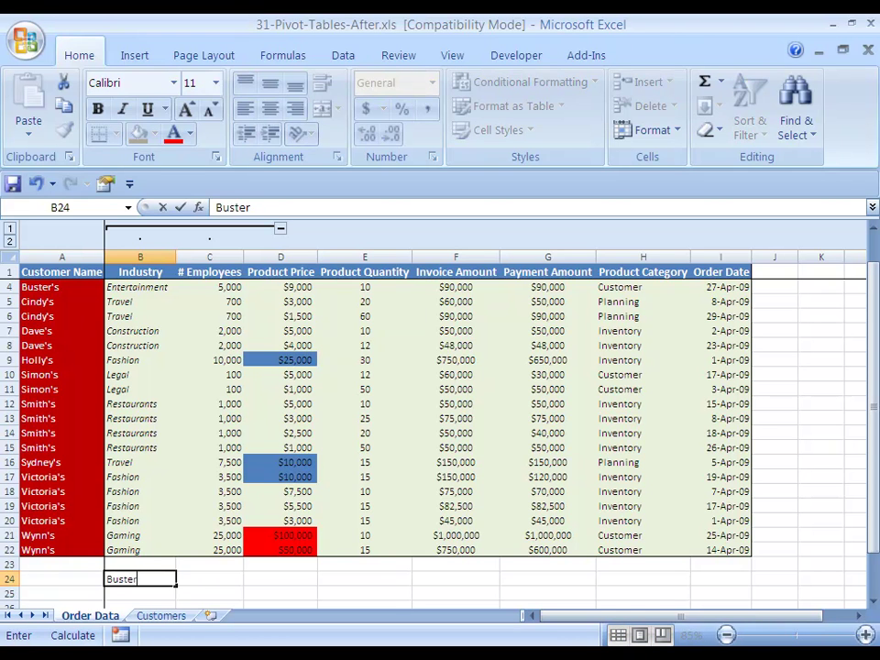
{"action": "type", "text": "'s"}
{"action": "key", "text": "Tab"}
{"action": "type", "text": "Entertain"}
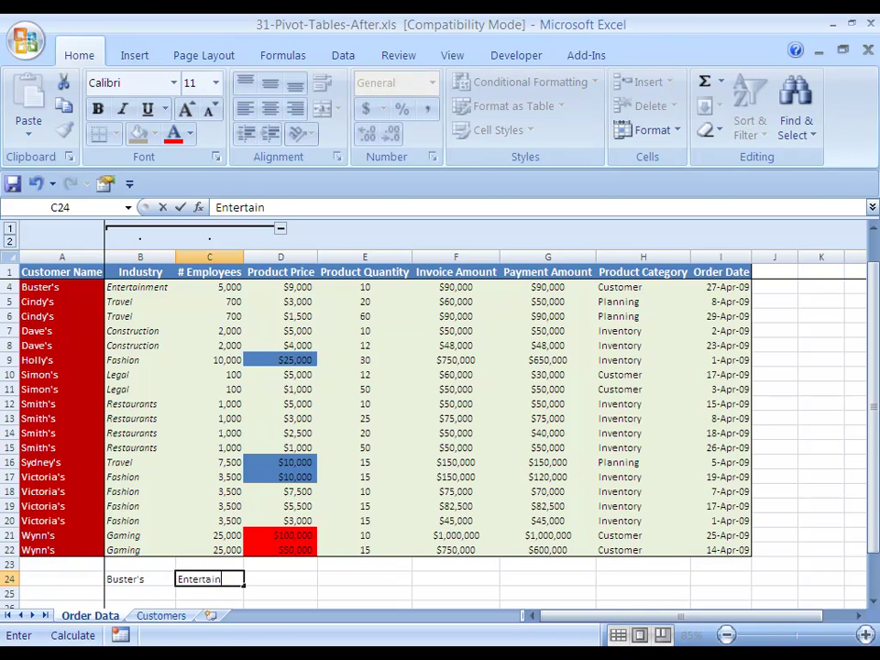
{"action": "type", "text": "ment"}
{"action": "key", "text": "ctrl+Return"}
{"action": "key", "text": "Delete"}
{"action": "key", "text": "Left"}
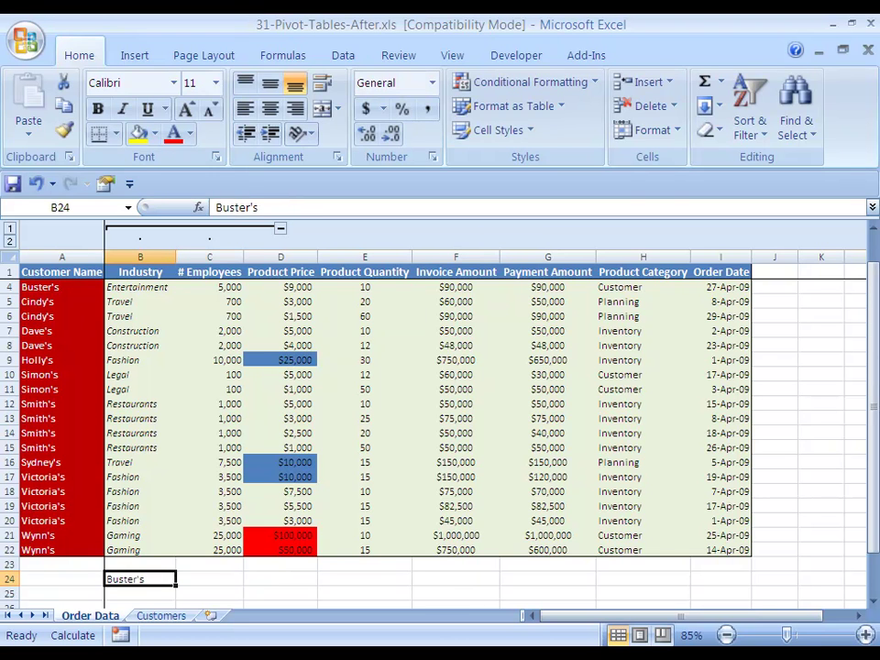
- Enter the industry Entertainment in B24 with its customer Buster's beside it in C24
{"action": "type", "text": "Entertainment"}
{"action": "key", "text": "Tab"}
{"action": "type", "text": "Buster's"}
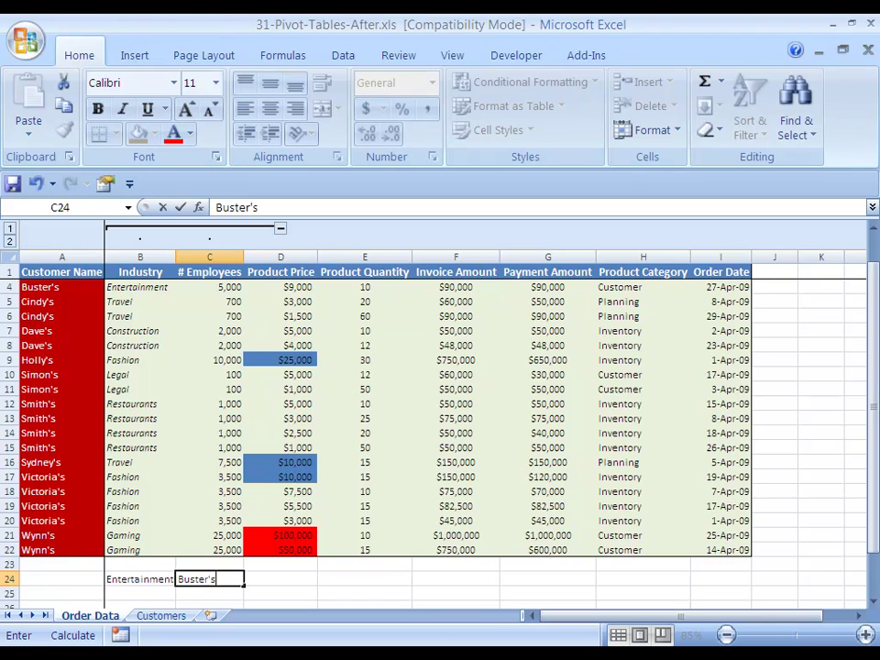
{"action": "key", "text": "ctrl+Return"}
{"action": "key", "text": "Return"}
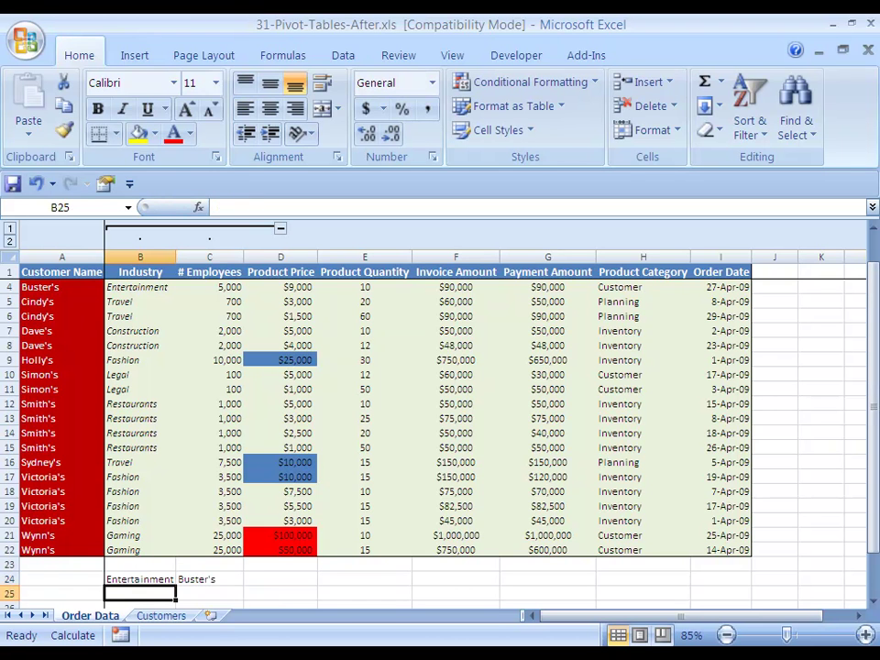
- Enter the industry Travel in B25 with its customers Cindy's and Syndey's in C25:C26
{"action": "type", "text": "Travel"}
{"action": "key", "text": "Tab"}
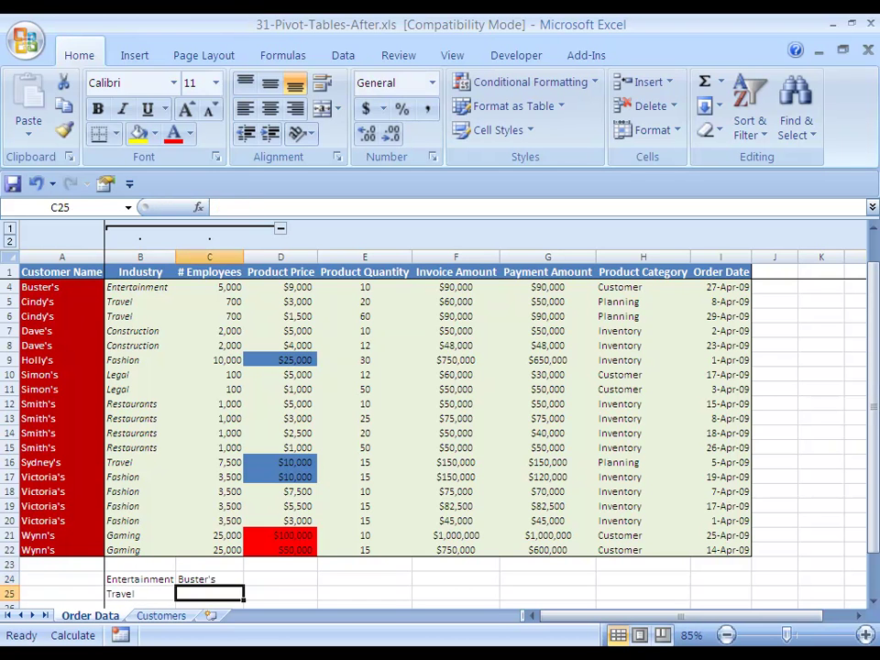
{"action": "type", "text": "Cindy's"}
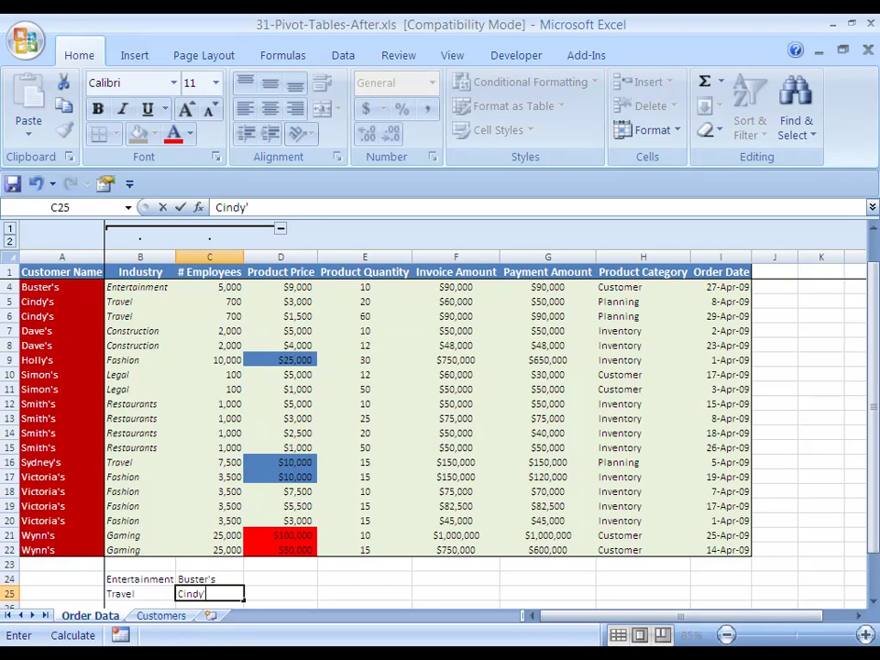
{"action": "key", "text": "Return"}
{"action": "type", "text": "Syndey's"}
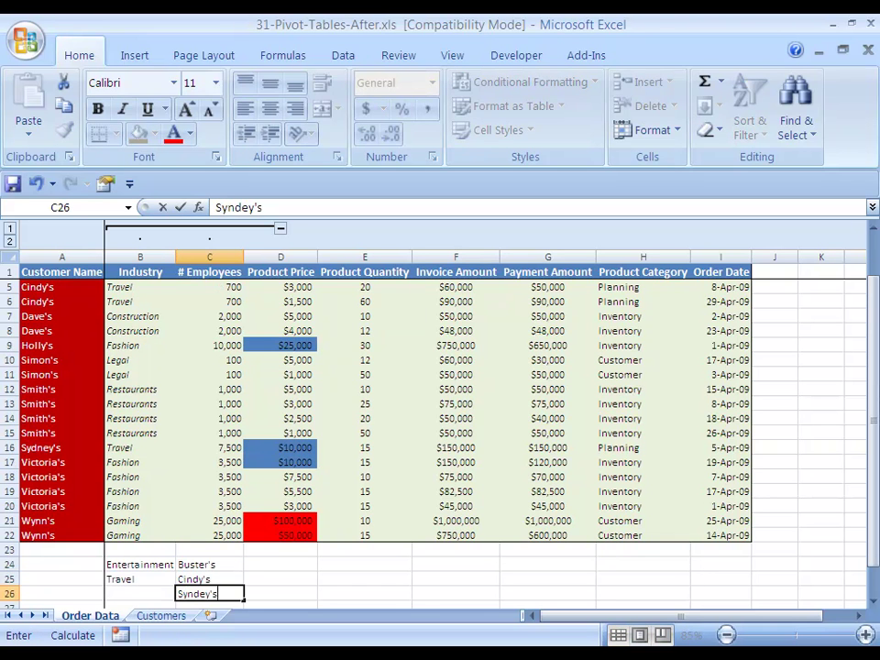
{"action": "key", "text": "ctrl+Return"}
{"action": "key", "text": "Return"}
- Examine how the industry labels and customer names are arranged in rows 24 to 26
{"action": "key", "text": "Up"}
{"action": "key", "text": "Up"}
{"action": "key", "text": "Up"}
{"action": "left_click", "coordinate": [209, 535]}
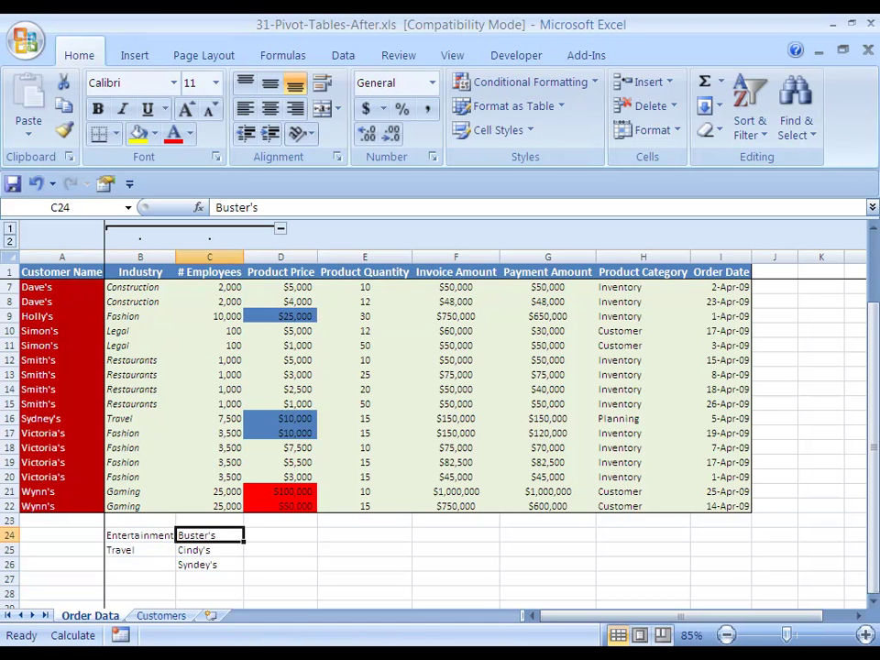
{"action": "left_click", "coordinate": [139, 534]}
{"action": "left_click_drag", "start_coordinate": [9, 535], "coordinate": [149, 539]}
{"action": "left_click", "coordinate": [209, 534]}
{"action": "left_click_drag", "start_coordinate": [10, 534], "coordinate": [78, 550]}
{"action": "left_click", "coordinate": [279, 535]}
{"action": "left_click_drag", "start_coordinate": [9, 535], "coordinate": [76, 537]}
{"action": "left_click", "coordinate": [279, 550]}
{"action": "left_click", "coordinate": [209, 550]}
{"action": "left_click", "coordinate": [139, 534]}
{"action": "left_click", "coordinate": [281, 534]}
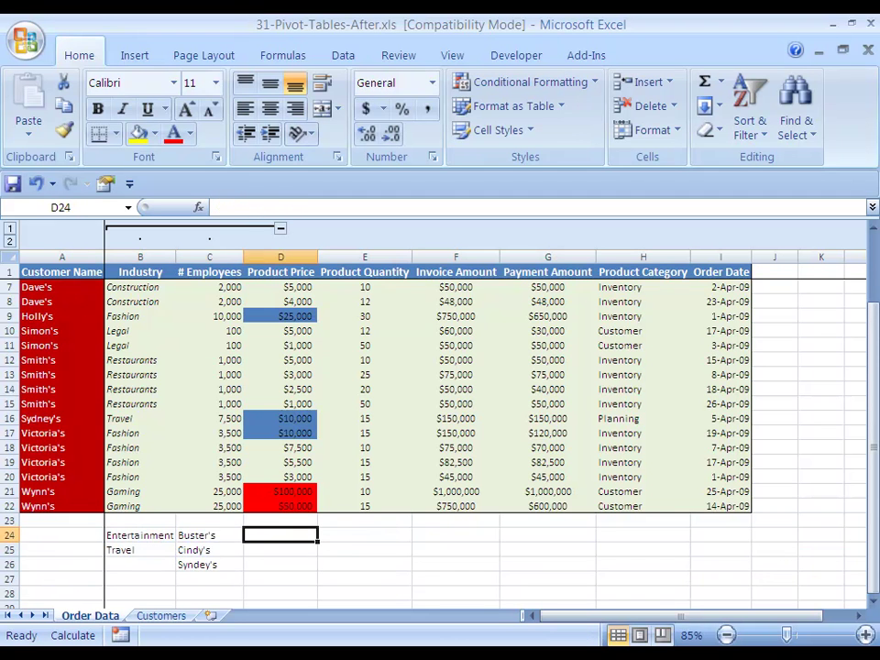
{"action": "left_click", "coordinate": [209, 535]}
{"action": "left_click", "coordinate": [281, 535]}
{"action": "left_click", "coordinate": [209, 534]}
{"action": "left_click", "coordinate": [140, 534]}
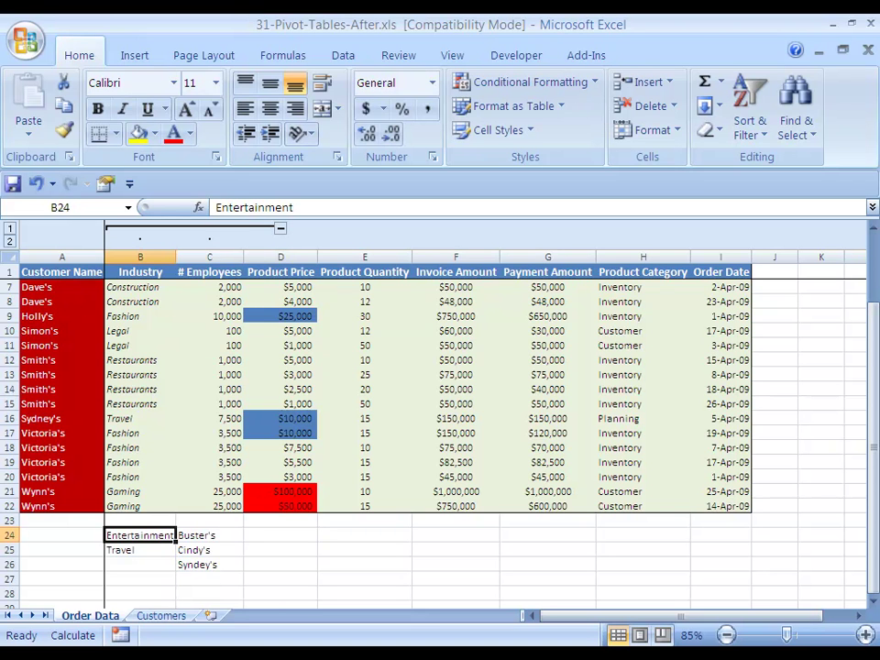
{"action": "left_click", "coordinate": [209, 535]}
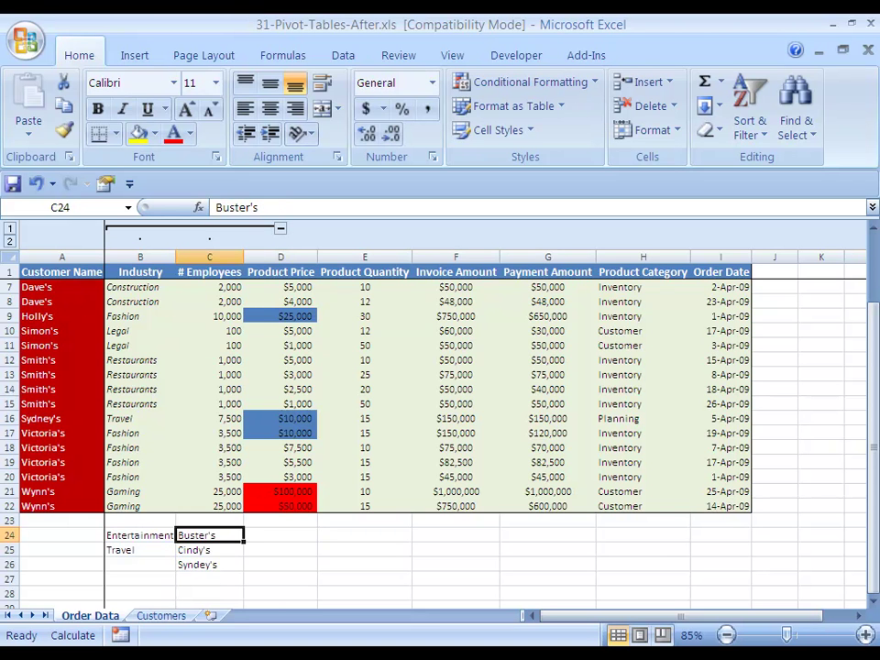
- Move the industry labels Entertainment and Travel from B24:B25 to D24:D25, beside the customer names
{"action": "left_click_drag", "start_coordinate": [139, 535], "coordinate": [140, 550]}
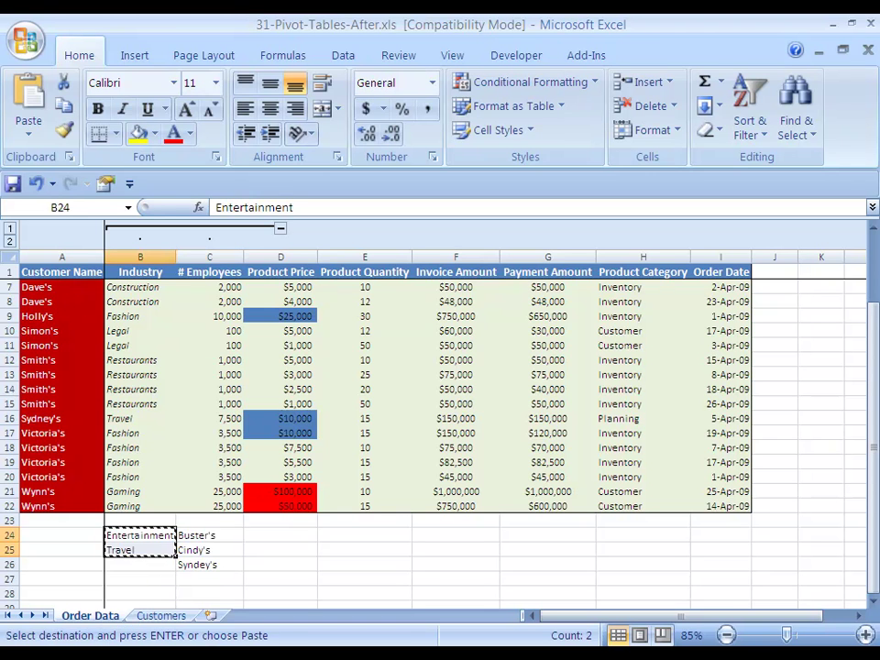
{"action": "key", "text": "ctrl+x"}
{"action": "left_click", "coordinate": [281, 535]}
{"action": "key", "text": "ctrl+v"}
{"action": "left_click", "coordinate": [365, 534]}
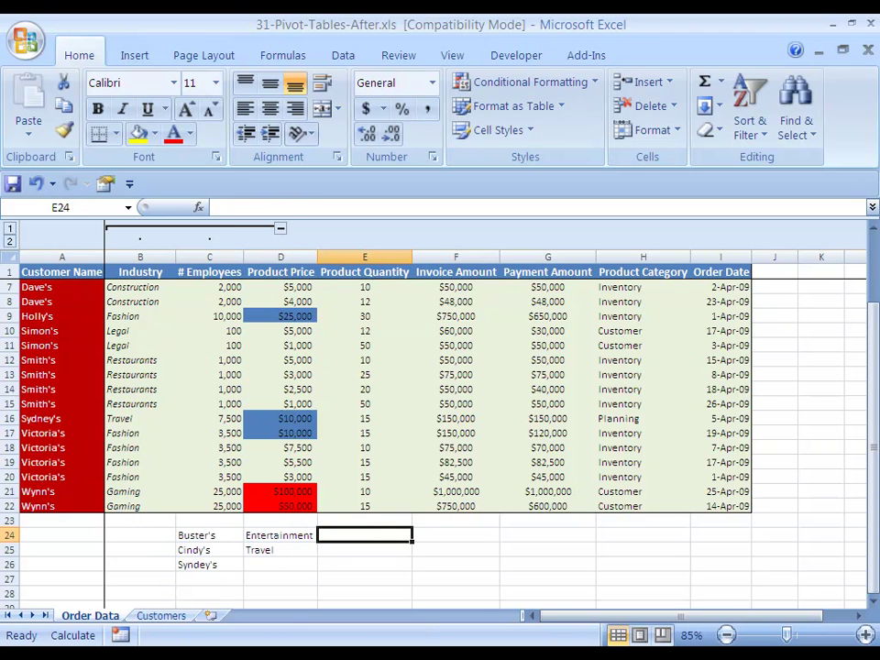
- Clear the mocked-up customer and industry entries in C24:D26 below the order table
{"action": "key", "text": "Left"}
{"action": "key", "text": "Left"}
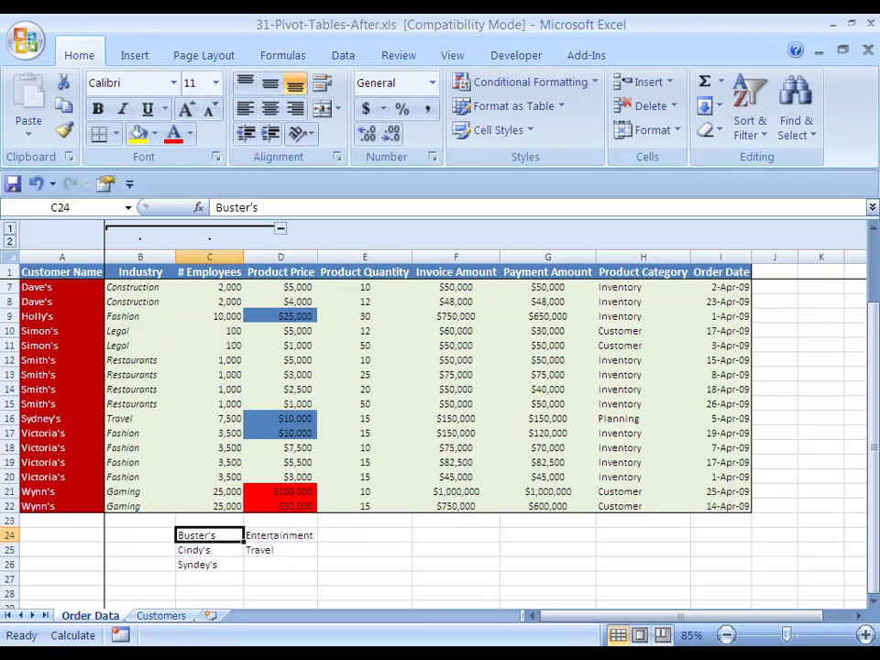
{"action": "key", "text": "shift+Down"}
{"action": "key", "text": "shift+Down"}
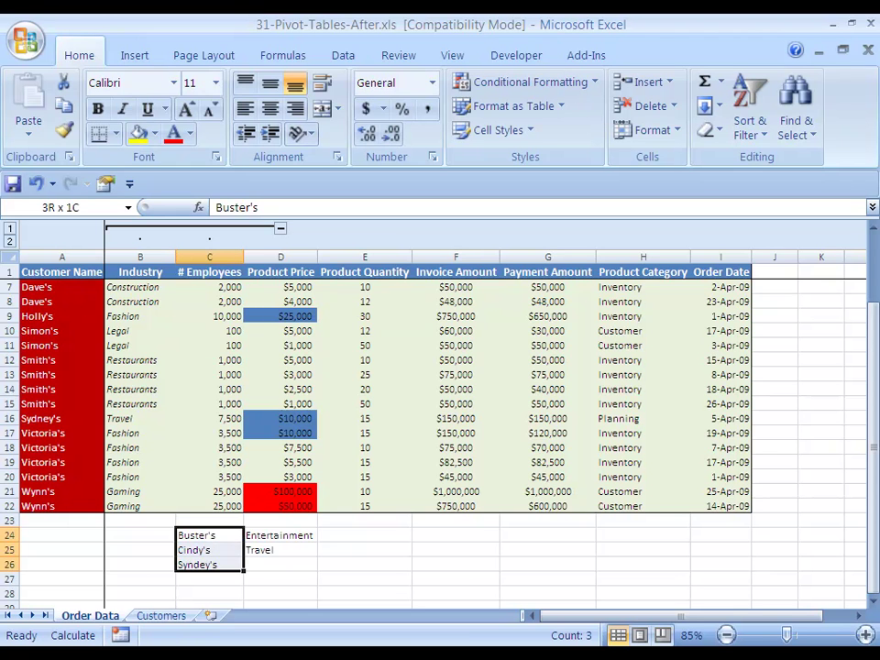
{"action": "key", "text": "shift+Right"}
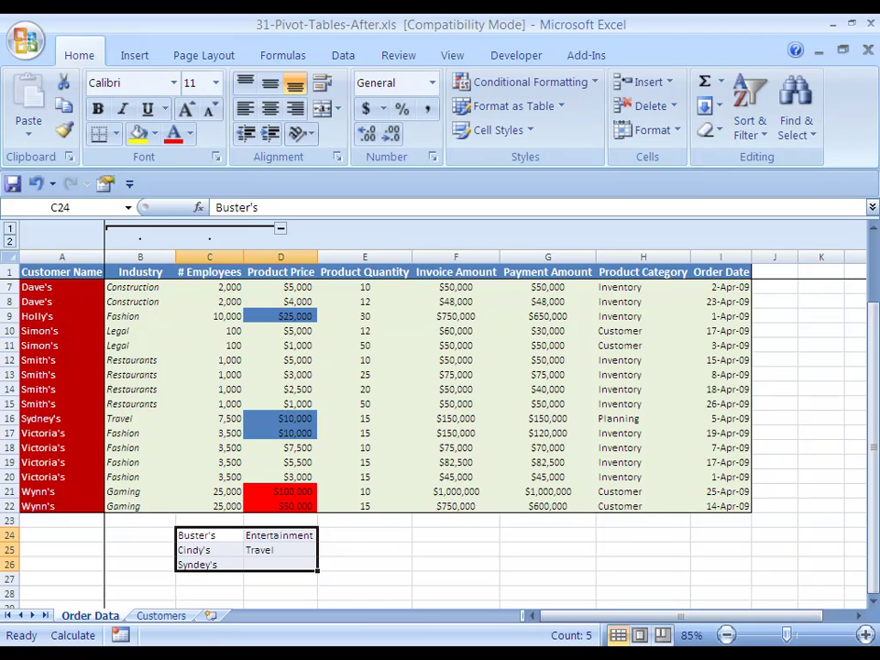
{"action": "key", "text": "Delete"}
- Select the Invoice Amount and Payment Amount columns of the order table, F1:G22, for examination
{"action": "key", "text": "Right"}
{"action": "key", "text": "Right"}
{"action": "key", "text": "Right"}
{"action": "key", "text": "Up"}
{"action": "key", "text": "Up"}
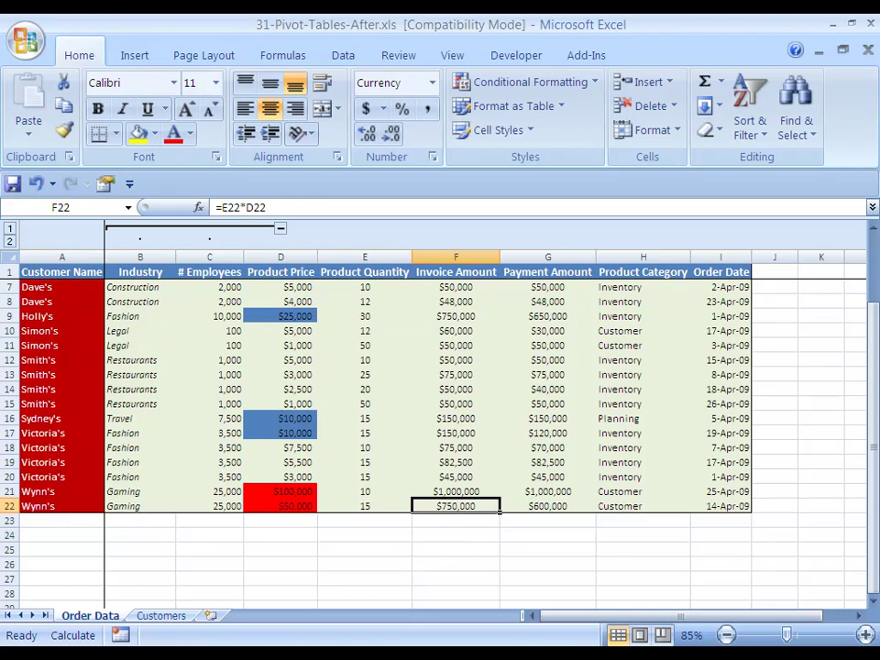
{"action": "key", "text": "ctrl+Up"}
{"action": "key", "text": "ctrl+shift+Down"}
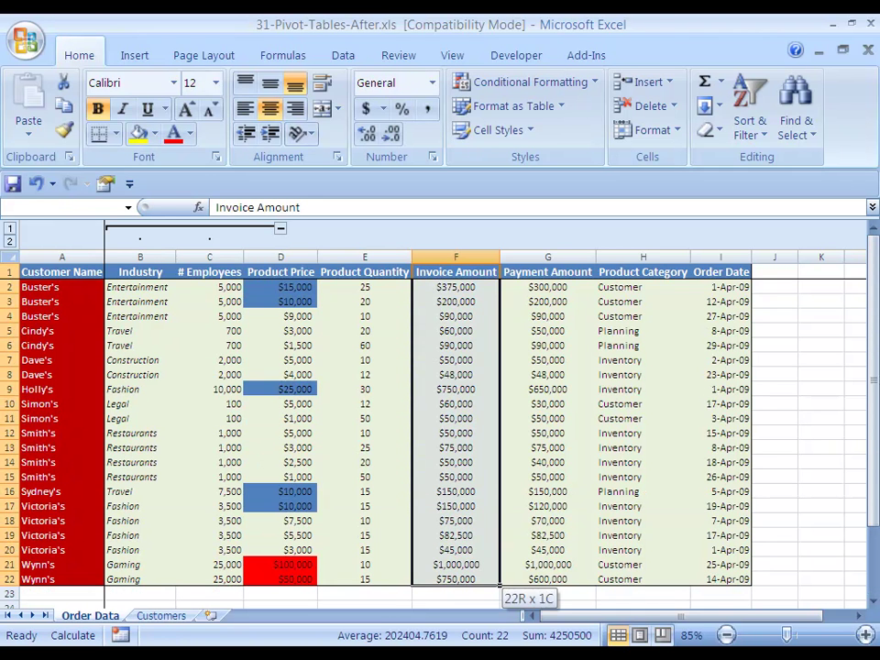
{"action": "key", "text": "shift+Right"}
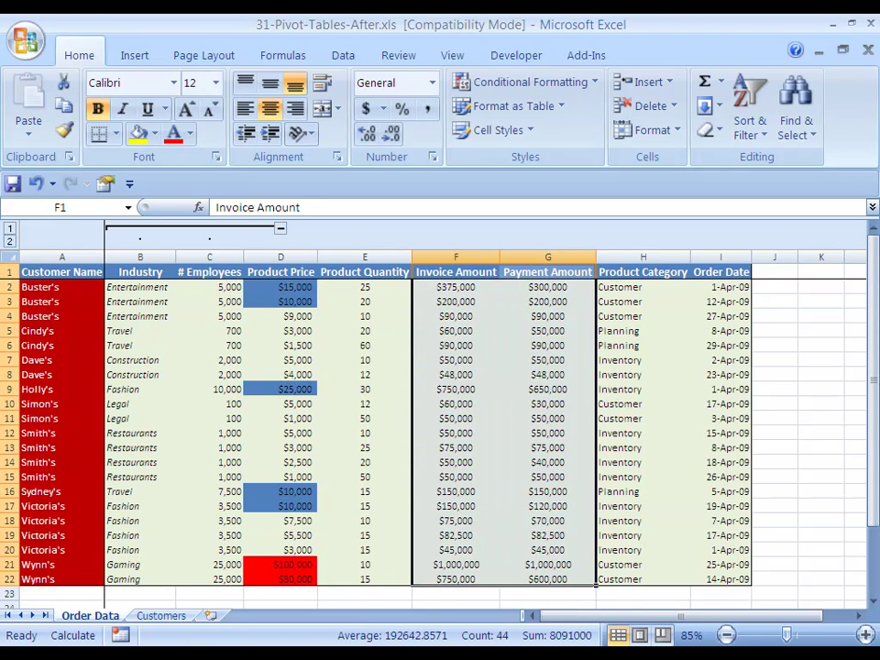
- Compare how the Invoice Amount and Payment Amount cells are filled in the first order rows
{"action": "key", "text": "Up"}
{"action": "key", "text": "Down"}
{"action": "key", "text": "F2"}
{"action": "key", "text": "Escape"}
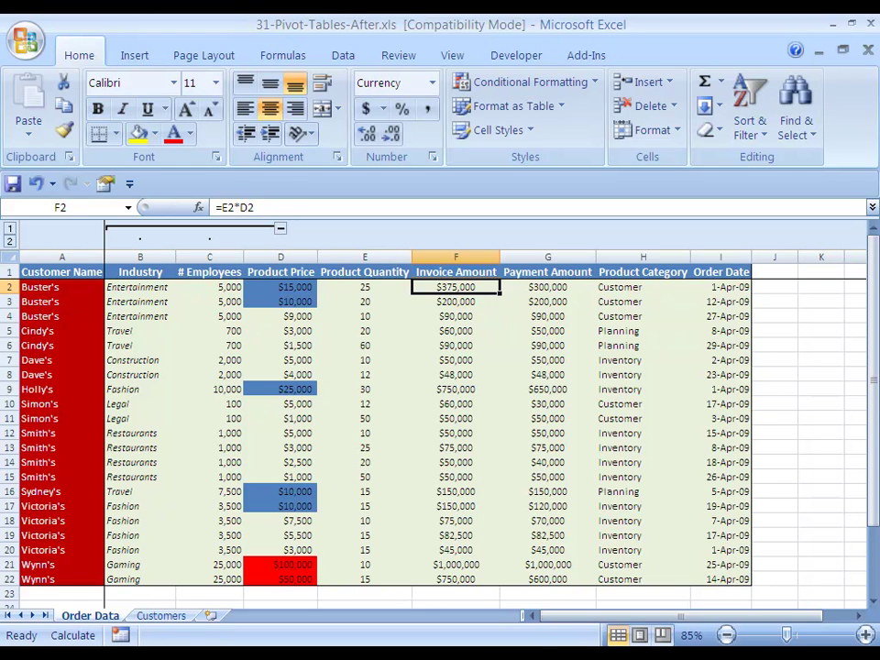
{"action": "key", "text": "Down"}
{"action": "key", "text": "F2"}
{"action": "key", "text": "Escape"}
{"action": "key", "text": "Right"}
{"action": "key", "text": "Up"}
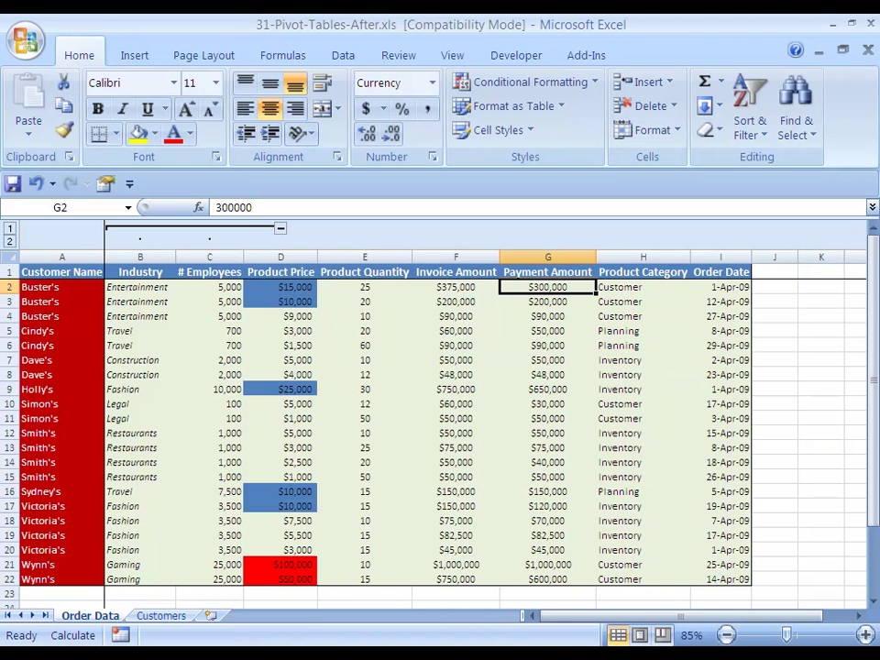
{"action": "left_click", "coordinate": [456, 287]}
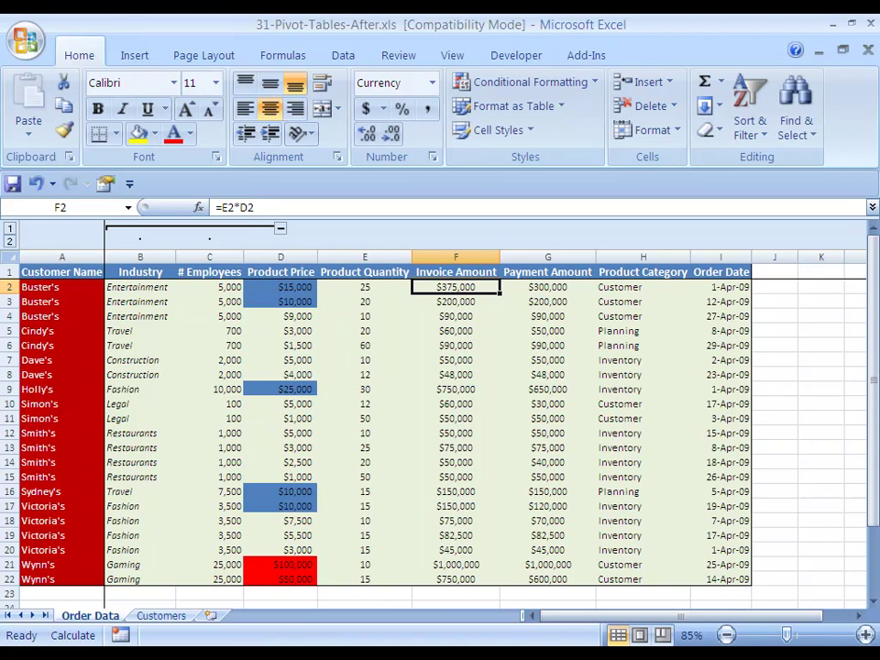
{"action": "left_click", "coordinate": [547, 287]}
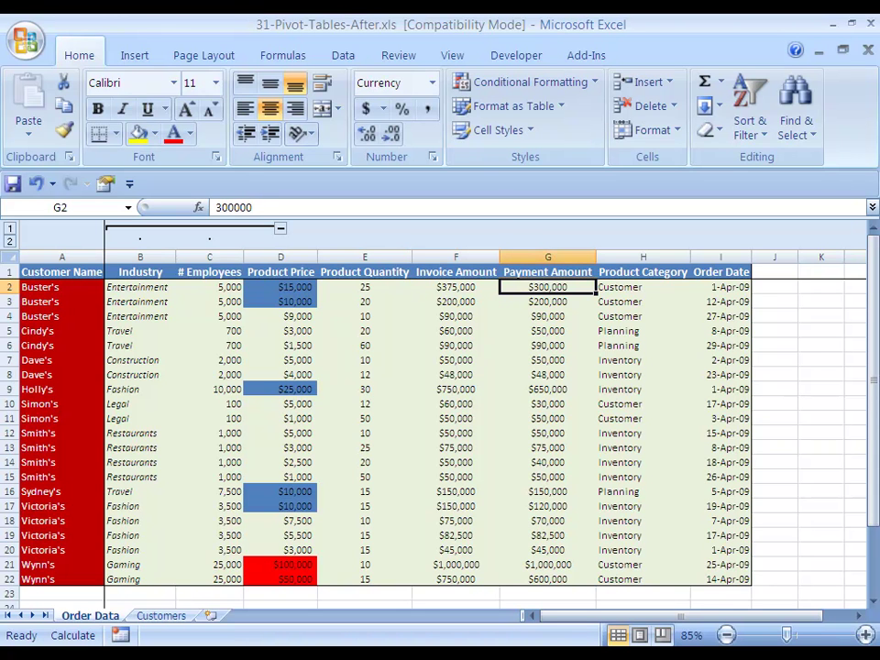
{"action": "left_click", "coordinate": [455, 287]}
{"action": "left_click", "coordinate": [547, 287]}
{"action": "left_click_drag", "start_coordinate": [548, 287], "coordinate": [455, 287]}
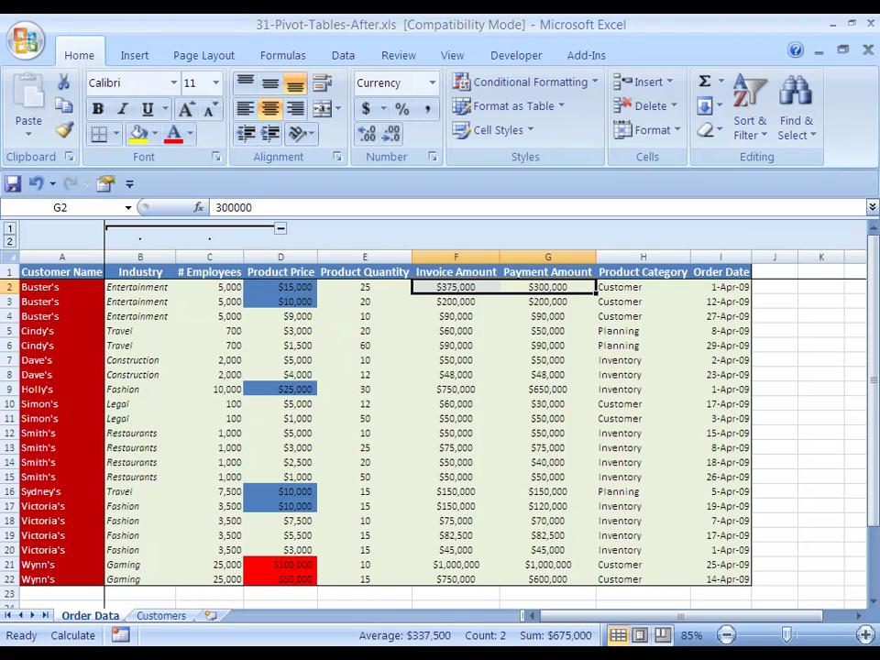
- Start the PivotTable and PivotChart Wizard for the whole order table A1:I22, headers included
{"action": "left_click", "coordinate": [61, 273]}
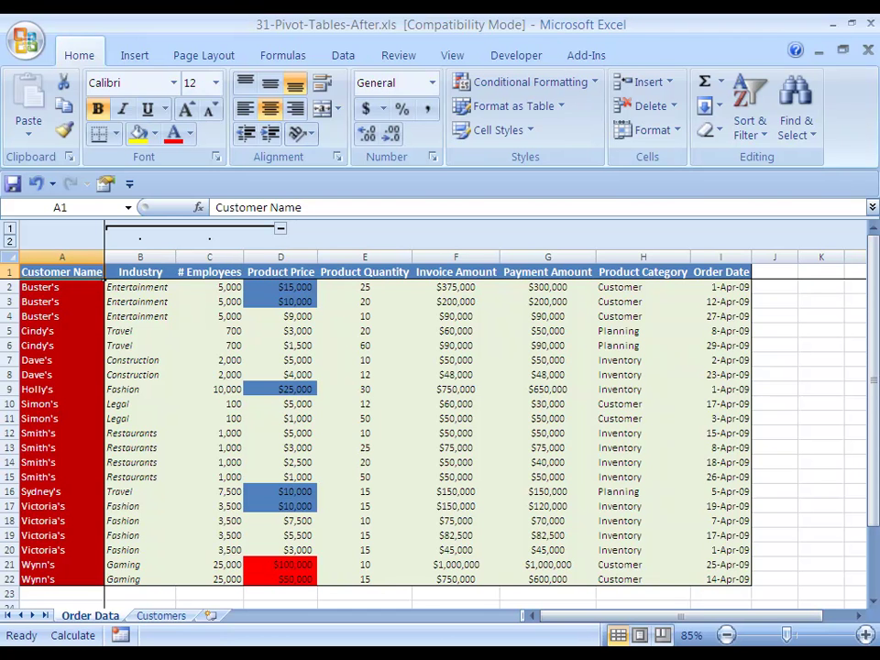
{"action": "key", "text": "Right"}
{"action": "key", "text": "Left"}
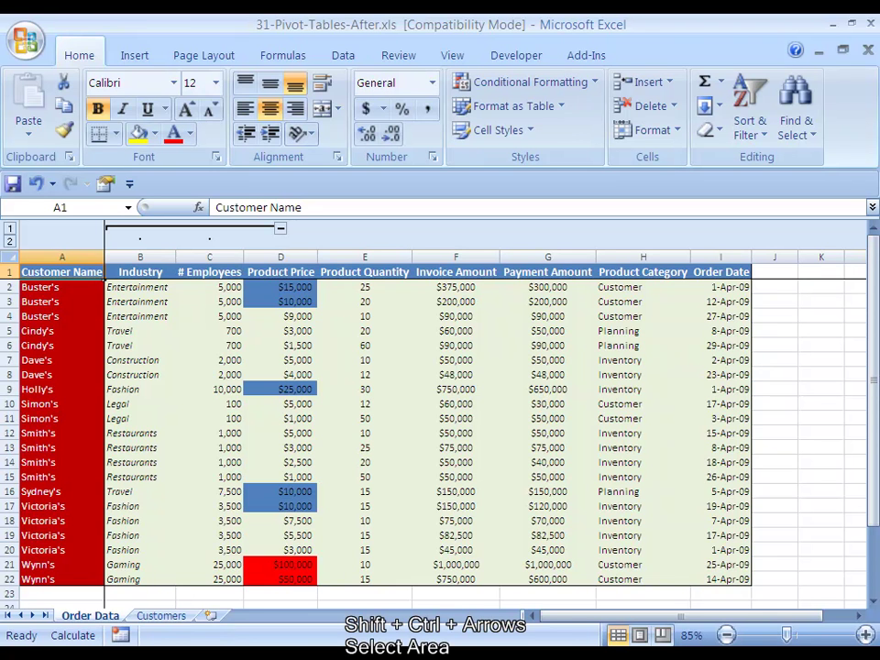
{"action": "key", "text": "ctrl+shift+Down"}
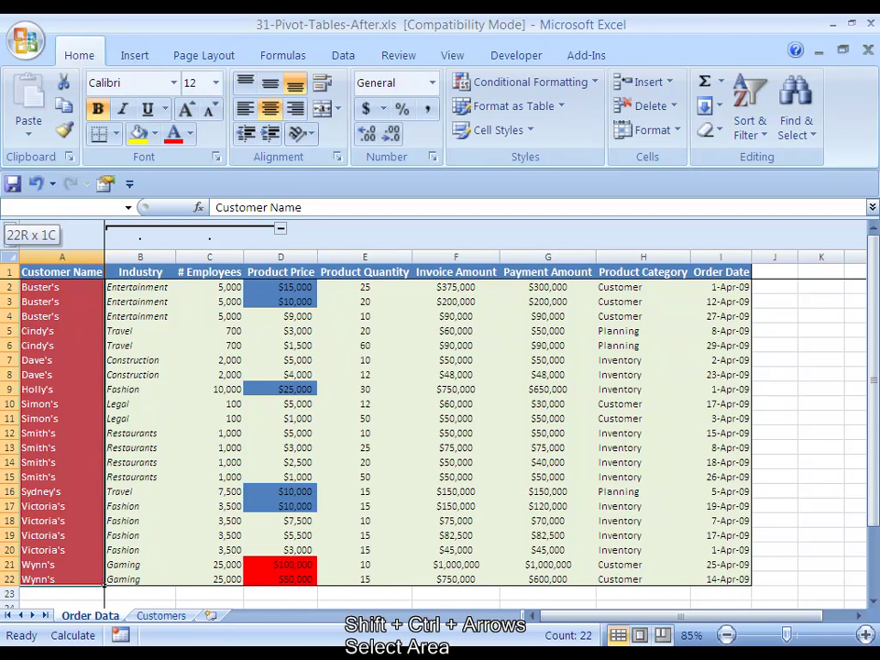
{"action": "key", "text": "ctrl+shift+Right"}
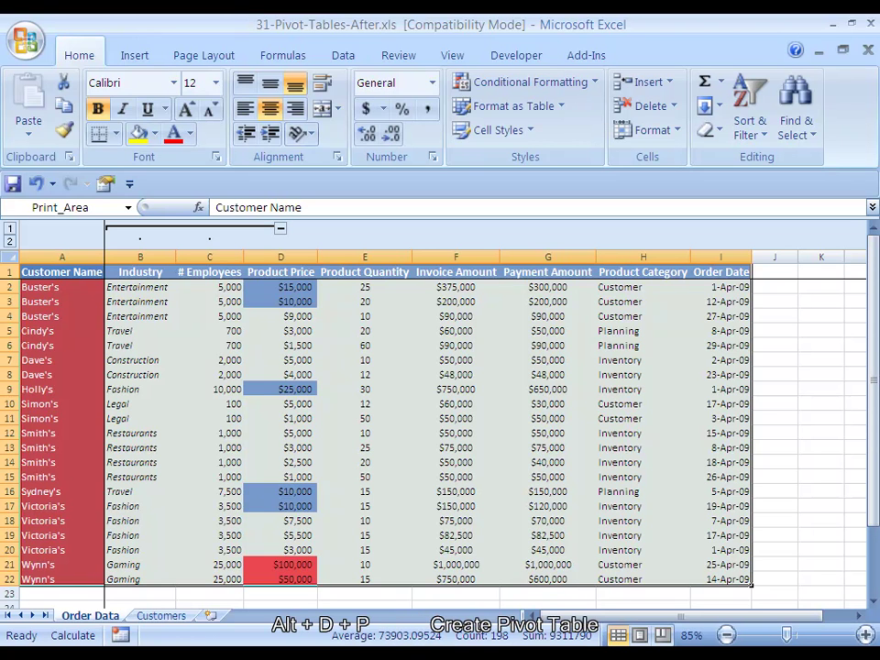
{"action": "key", "text": "alt"}
{"action": "key", "text": "d"}
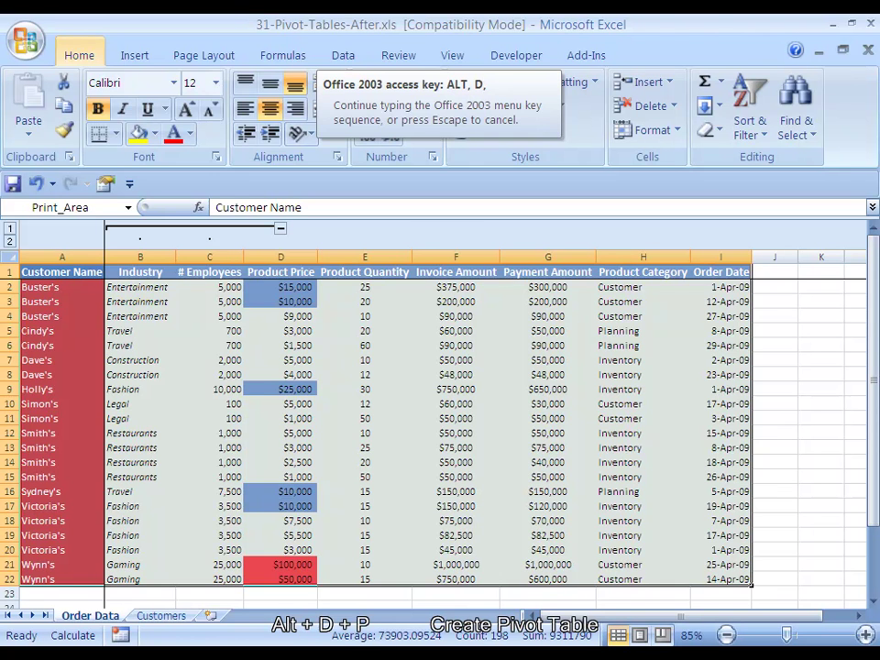
{"action": "key", "text": "p"}
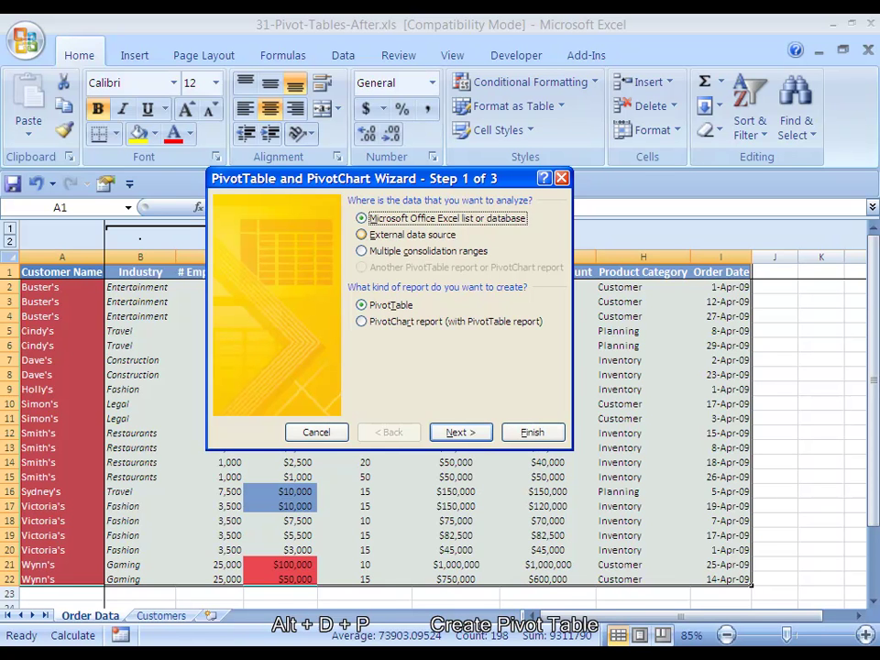
- Create a PivotTable from the Excel list range $A$1:$I$22 and place it on a new worksheet
{"action": "key", "text": "Down"}
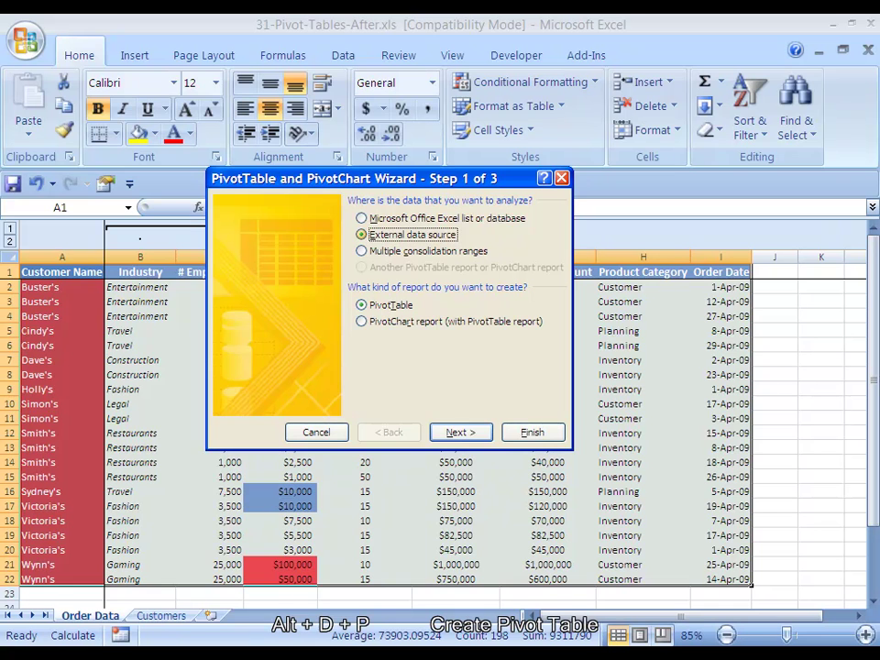
{"action": "key", "text": "Up"}
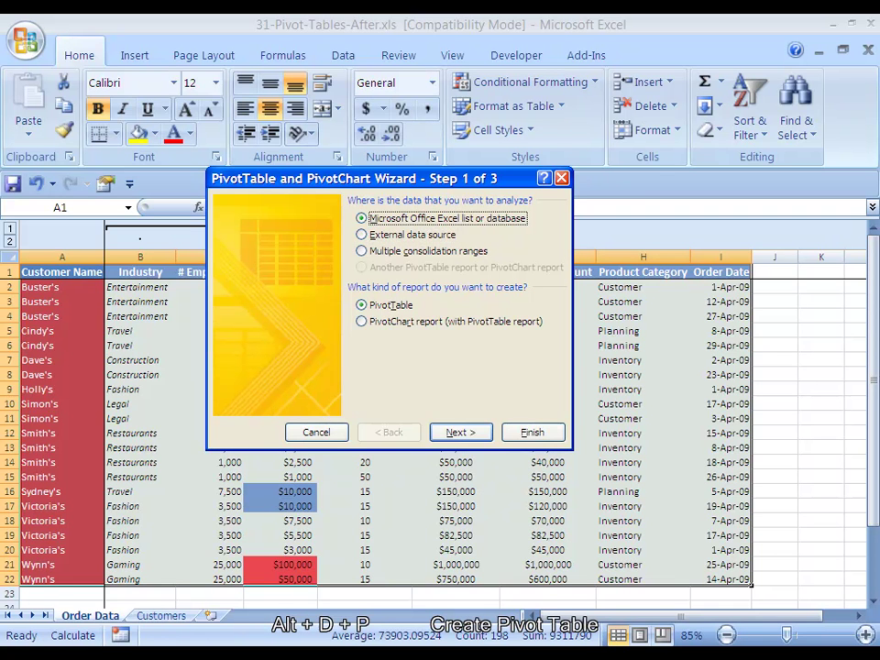
{"action": "left_click_drag", "start_coordinate": [390, 179], "coordinate": [392, 172]}
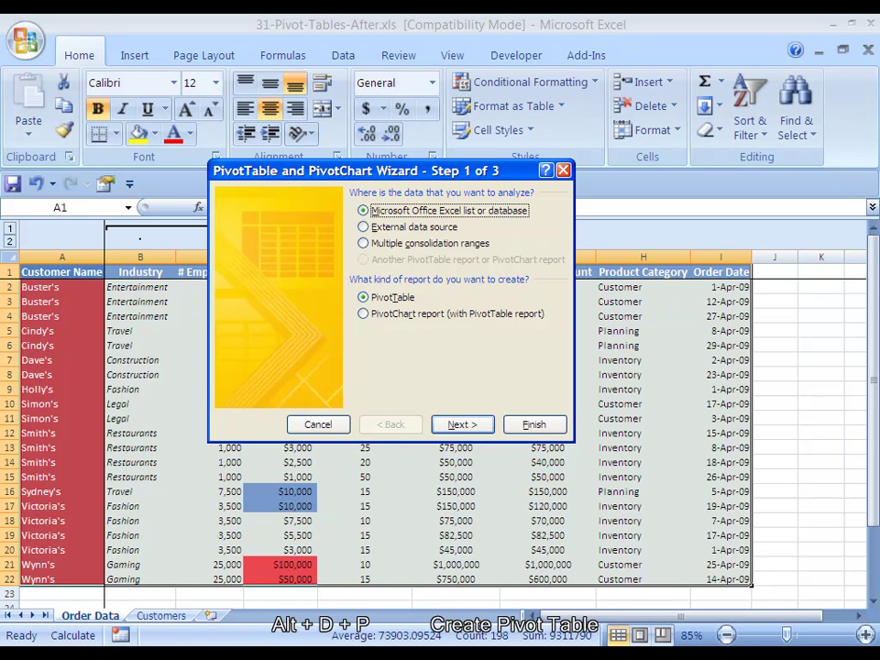
{"action": "key", "text": "Return"}
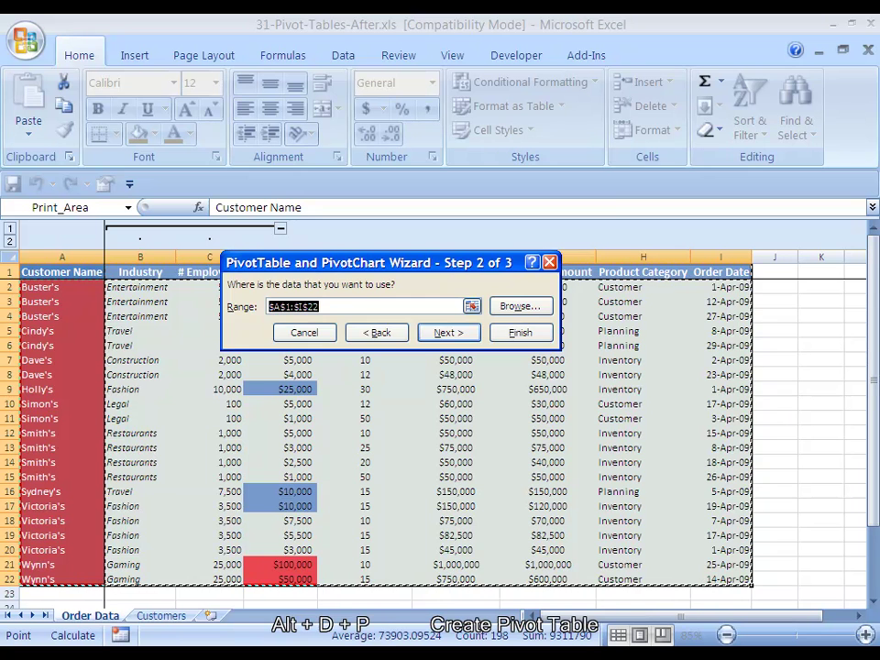
{"action": "key", "text": "Return"}
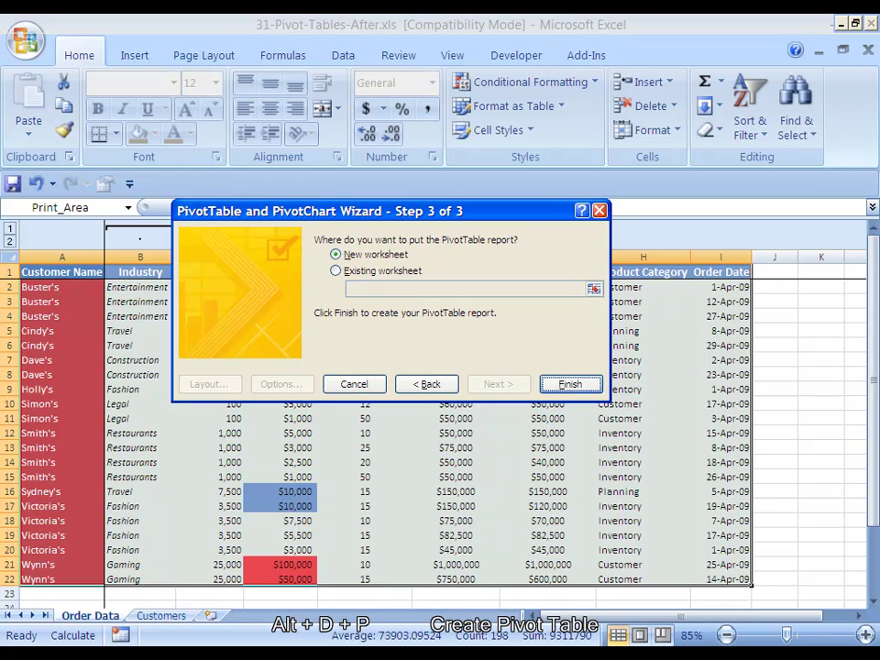
{"action": "key", "text": "Return"}
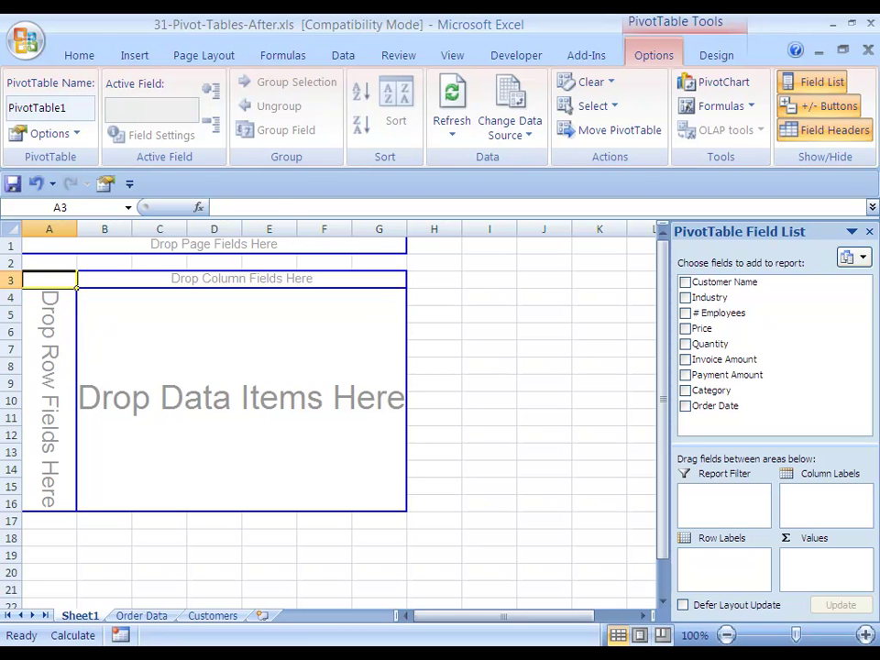
- Review the Invoice Amount and Payment Amount values on the Order Data sheet as candidates for the data items area
{"action": "key", "text": "ctrl+Page_Down"}
{"action": "key", "text": "Right"}
{"action": "key", "text": "Right"}
{"action": "key", "text": "Right"}
{"action": "key", "text": "Right"}
{"action": "key", "text": "Right"}
{"action": "key", "text": "Right"}
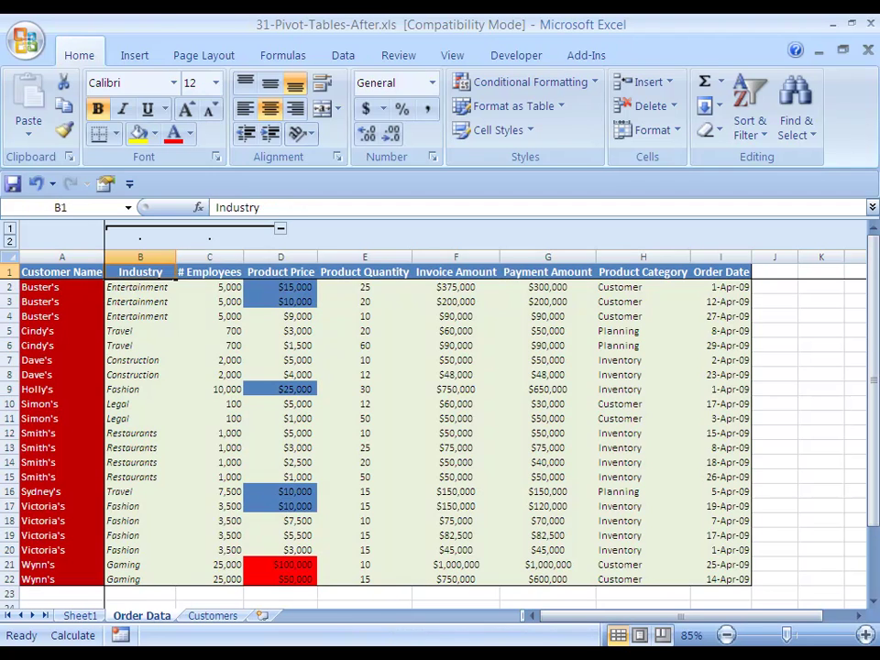
{"action": "key", "text": "Down"}
{"action": "key", "text": "Left"}
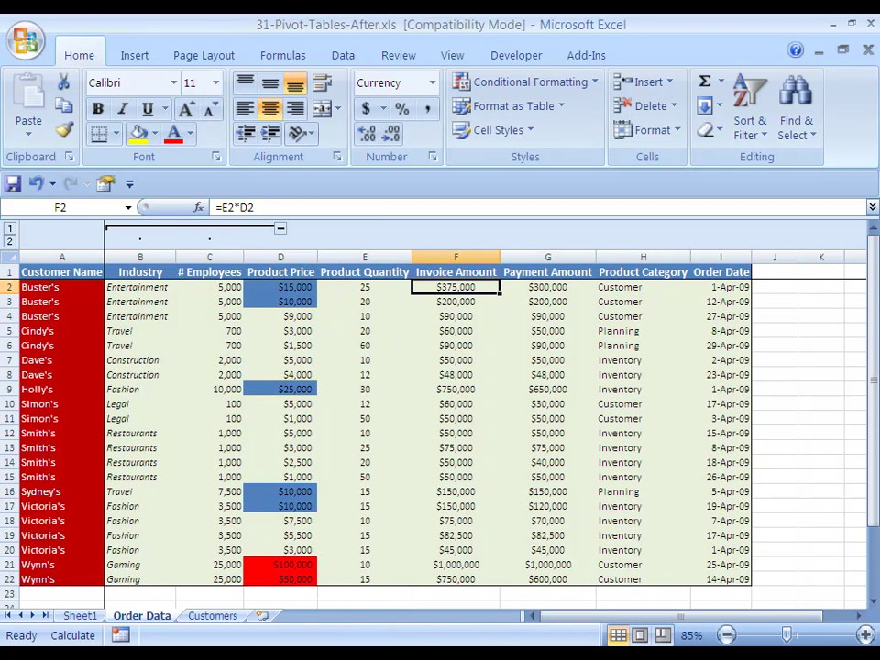
{"action": "key", "text": "ctrl+shift+Down"}
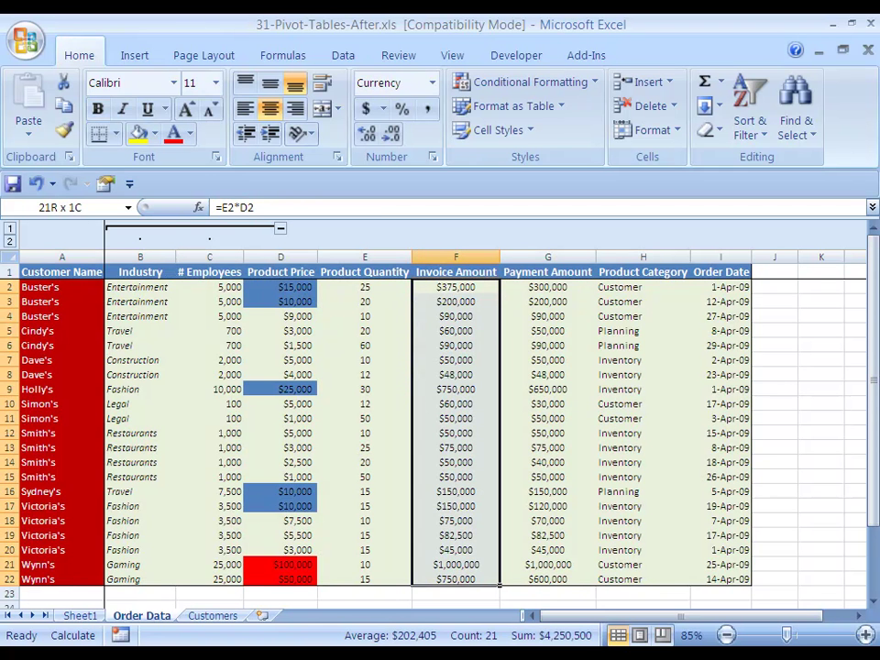
{"action": "key", "text": "Left"}
{"action": "key", "text": "Left"}
{"action": "key", "text": "Right"}
{"action": "key", "text": "Right"}
{"action": "key", "text": "Right"}
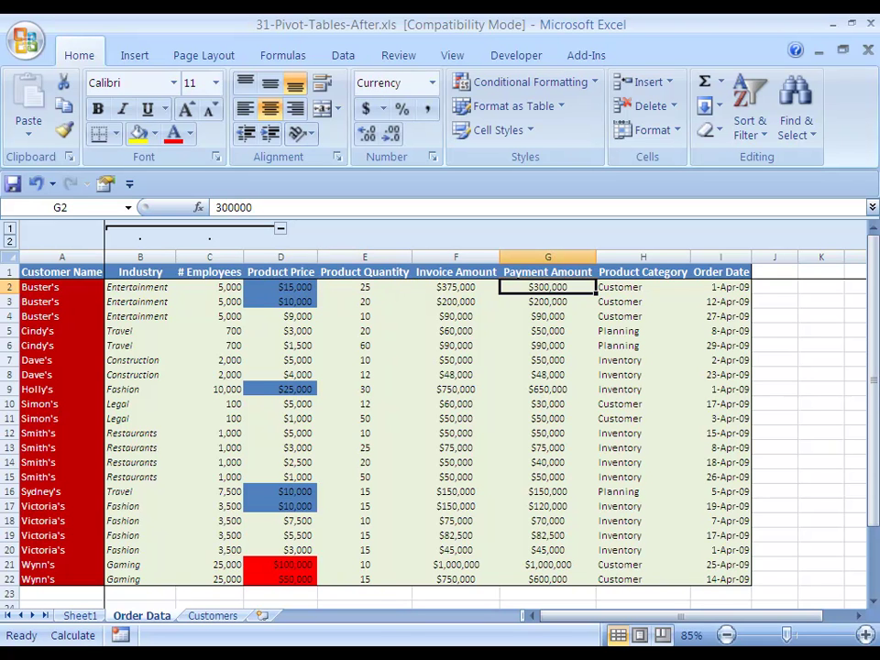
{"action": "key", "text": "ctrl+shift+Down"}
{"action": "key", "text": "ctrl+shift+Up"}
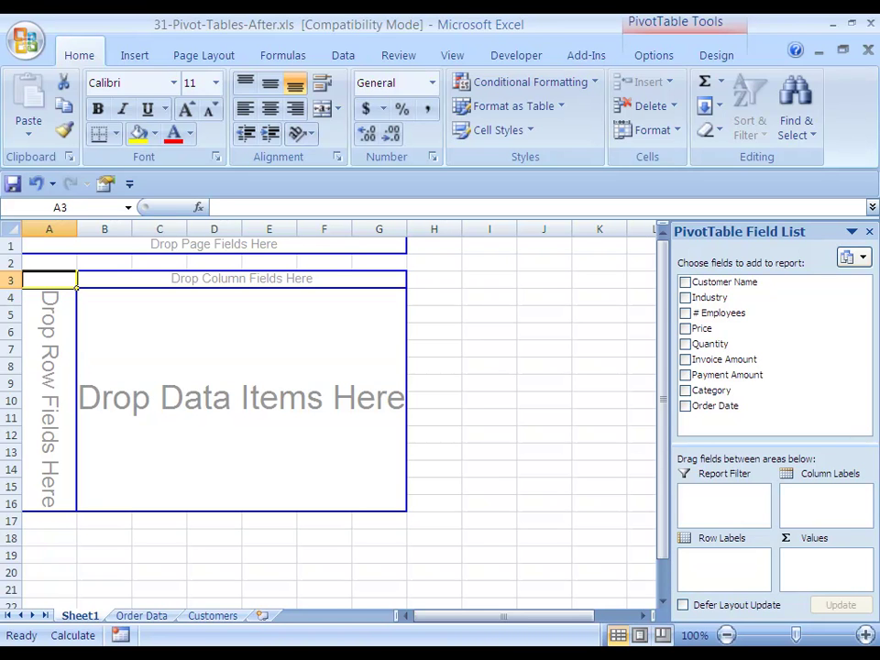
- Review the Product Category and Customer Name values on the Order Data sheet as candidates for grouping the report
{"action": "key", "text": "ctrl+Page_Down"}
{"action": "key", "text": "Right"}
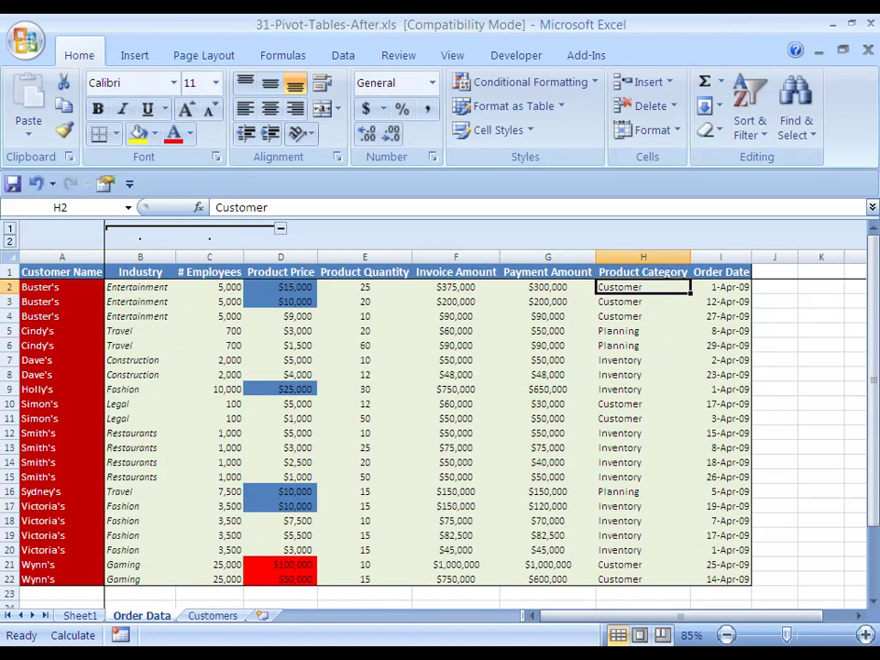
{"action": "key", "text": "ctrl+shift+Down"}
{"action": "key", "text": "Left"}
{"action": "key", "text": "ctrl+Left"}
{"action": "key", "text": "Right"}
{"action": "key", "text": "Left"}
{"action": "key", "text": "ctrl+shift+Down"}
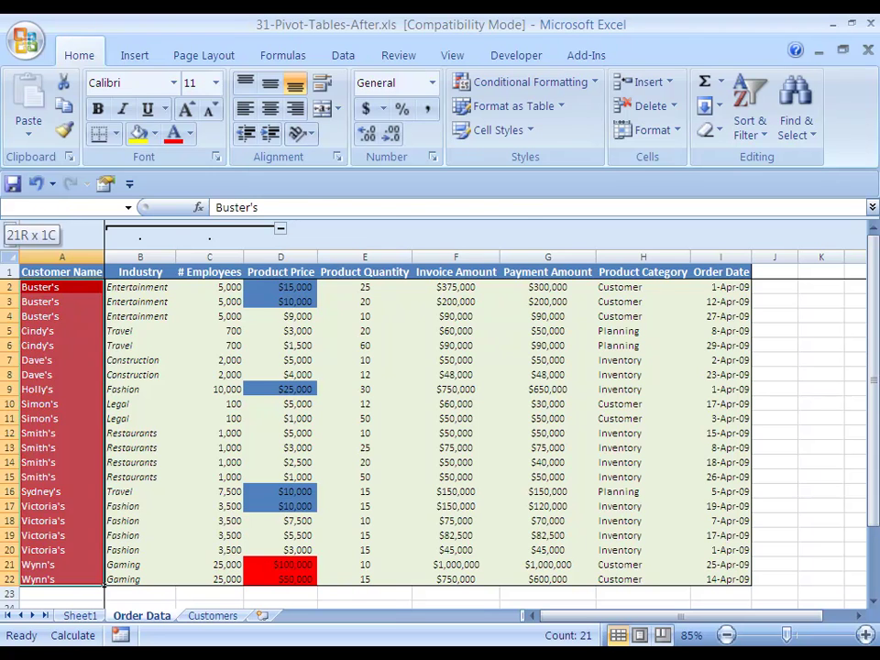
{"action": "key", "text": "Right"}
- Return to the blank PivotTable on Sheet1 and examine its column field and data item areas
{"action": "key", "text": "ctrl+Page_Up"}
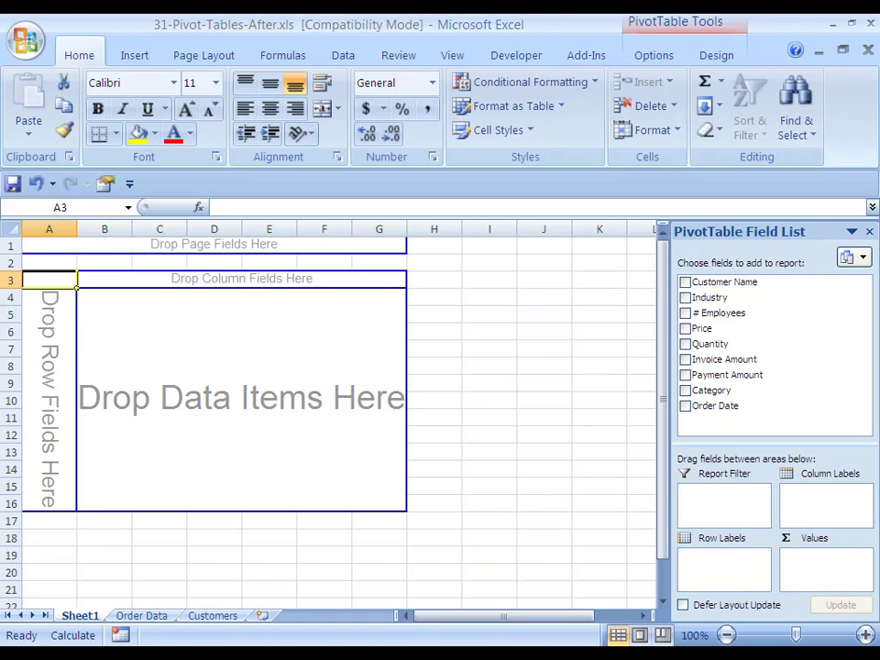
{"action": "key", "text": "Right"}
{"action": "key", "text": "Right"}
{"action": "key", "text": "Right"}
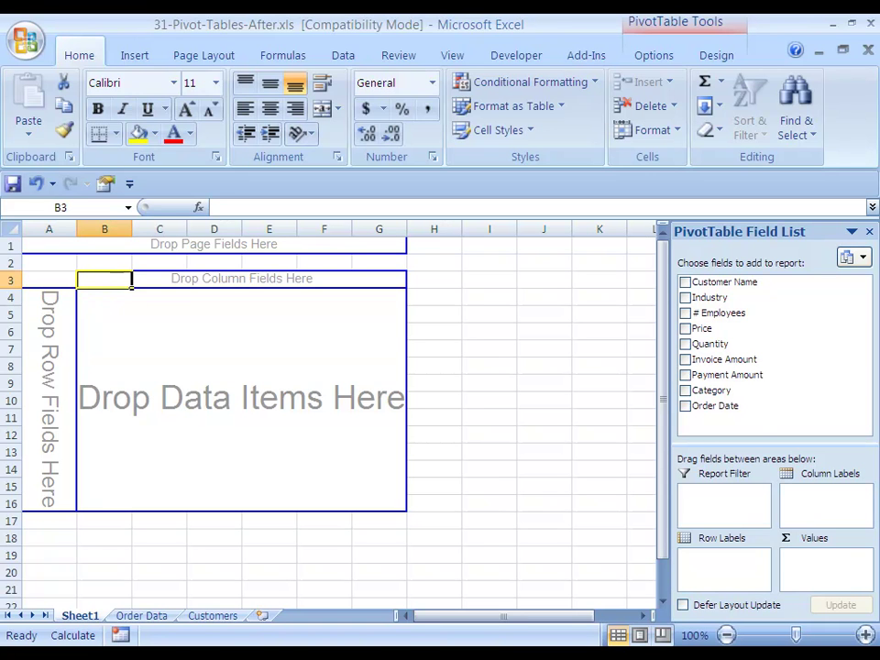
{"action": "key", "text": "Left"}
{"action": "key", "text": "Left"}
{"action": "left_click", "coordinate": [105, 296]}
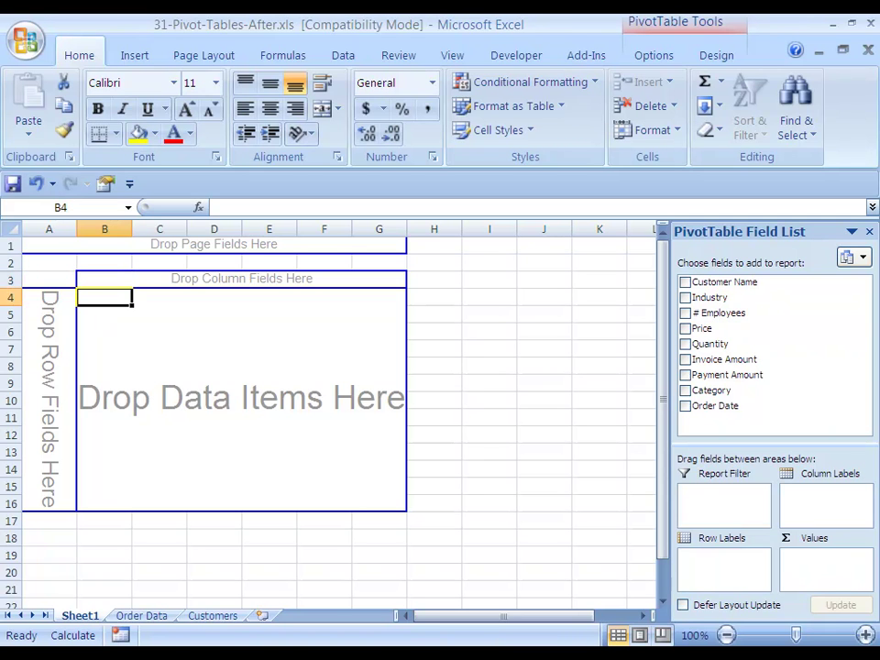
- Examine the column field area in row 3 of the blank PivotTable on Sheet1
{"action": "key", "text": "Up"}
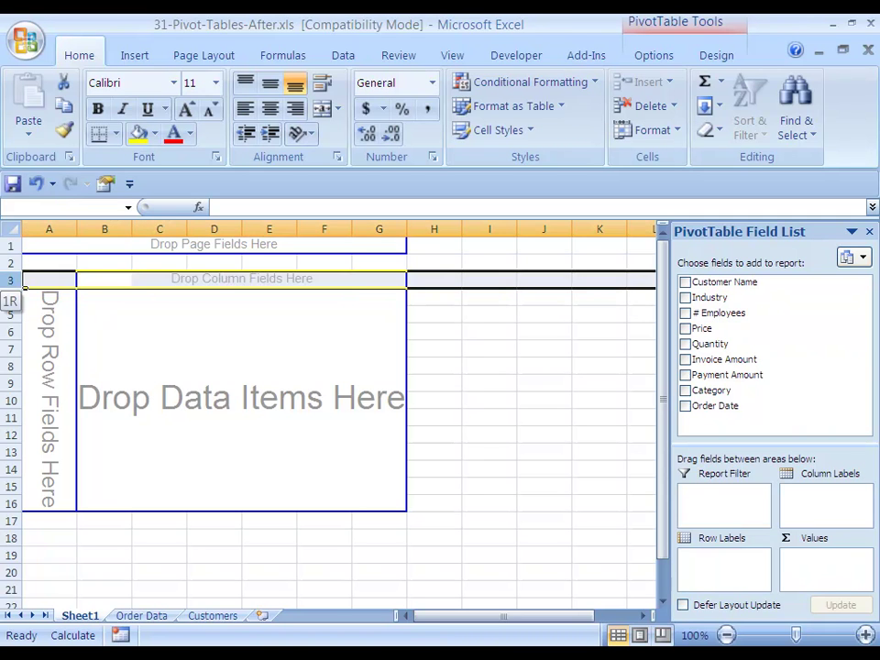
{"action": "key", "text": "Left"}
{"action": "key", "text": "ctrl+space"}
{"action": "key", "text": "Right"}
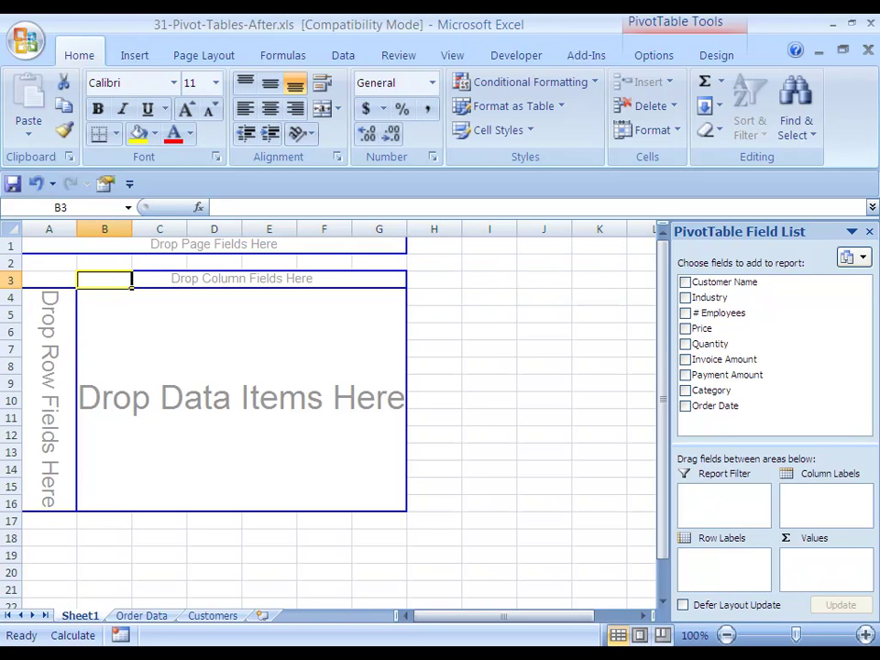
{"action": "key", "text": "Right"}
{"action": "key", "text": "Down"}
{"action": "key", "text": "Left"}
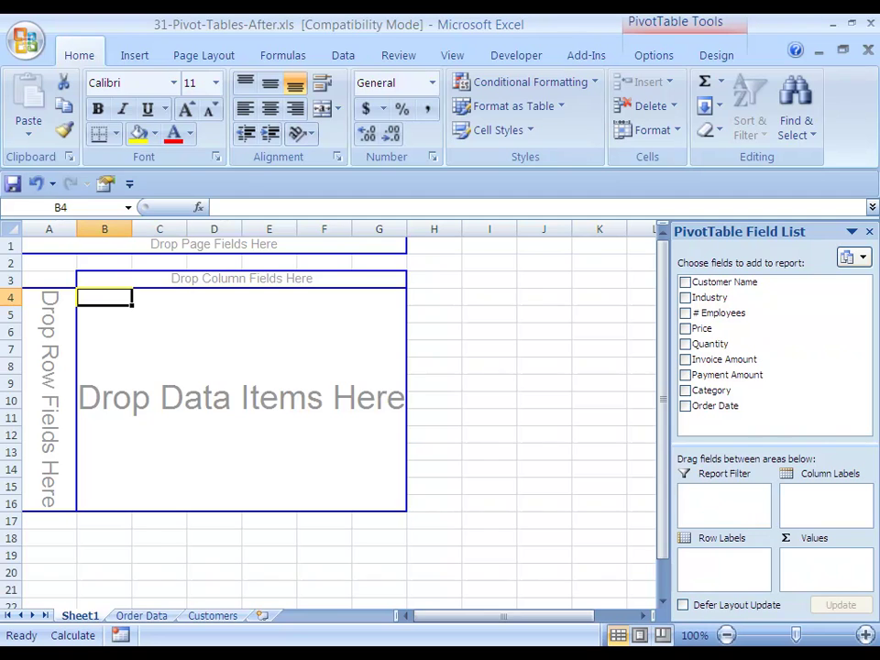
- Highlight the blank PivotTable's data items area, B4:G16, to examine its extent
{"action": "key", "text": "ctrl+shift+Down"}
{"action": "key", "text": "ctrl+shift+Up"}
{"action": "key", "text": "shift+Down"}
{"action": "key", "text": "shift+Down"}
{"action": "key", "text": "shift+Down"}
{"action": "key", "text": "shift+Down"}
{"action": "key", "text": "shift+Down"}
{"action": "key", "text": "shift+Down"}
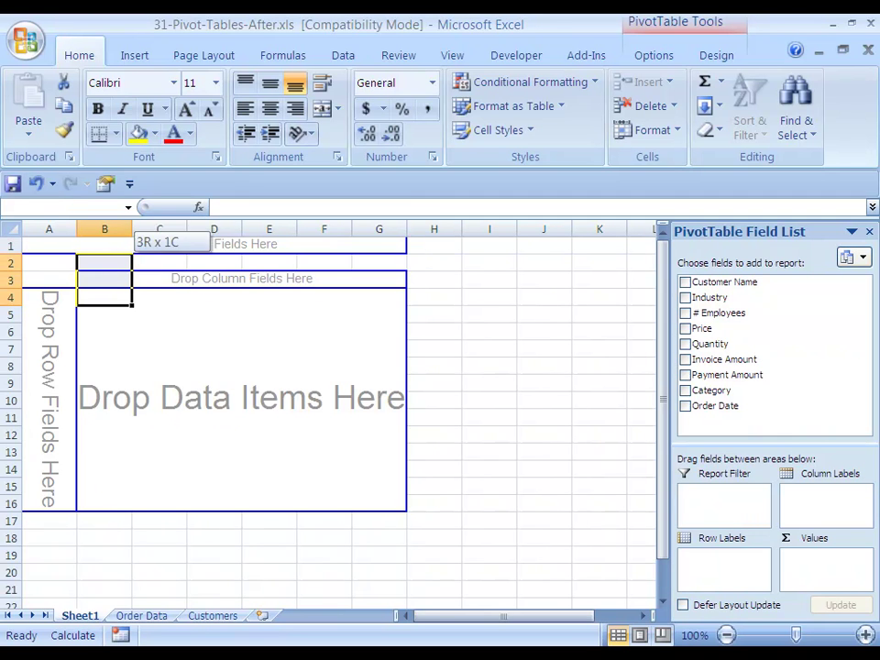
{"action": "key", "text": "shift+Right"}
{"action": "key", "text": "shift+Down"}
{"action": "key", "text": "shift+Down"}
{"action": "key", "text": "shift+Down"}
{"action": "key", "text": "shift+Down"}
{"action": "key", "text": "shift+Down"}
{"action": "key", "text": "shift+Down"}
{"action": "key", "text": "shift+Down"}
{"action": "key", "text": "shift+Down"}
{"action": "key", "text": "shift+Right"}
{"action": "key", "text": "shift+Right"}
{"action": "key", "text": "shift+Right"}
{"action": "key", "text": "shift+Right"}
{"action": "key", "text": "shift+Down"}
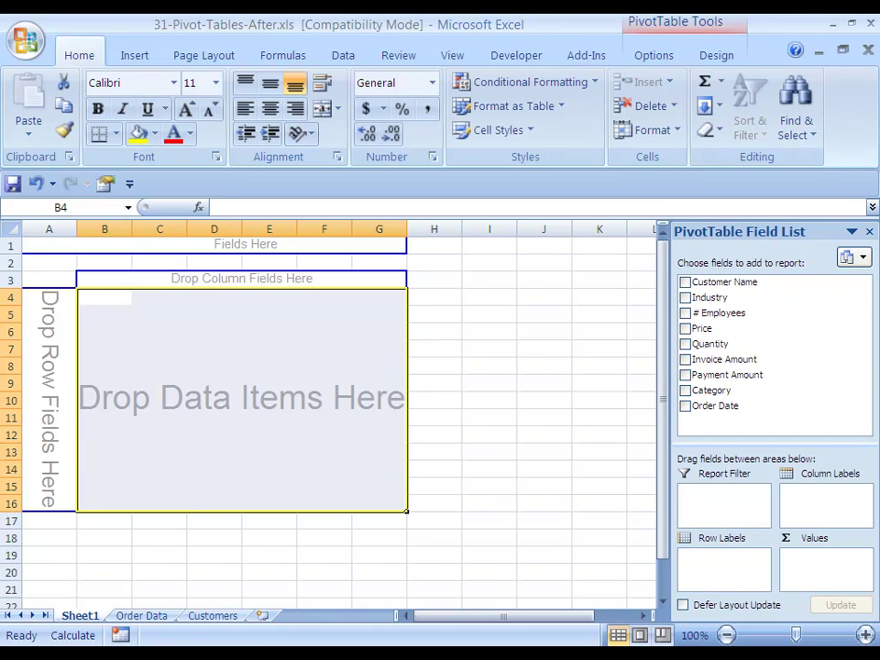
{"action": "left_click", "coordinate": [105, 297]}
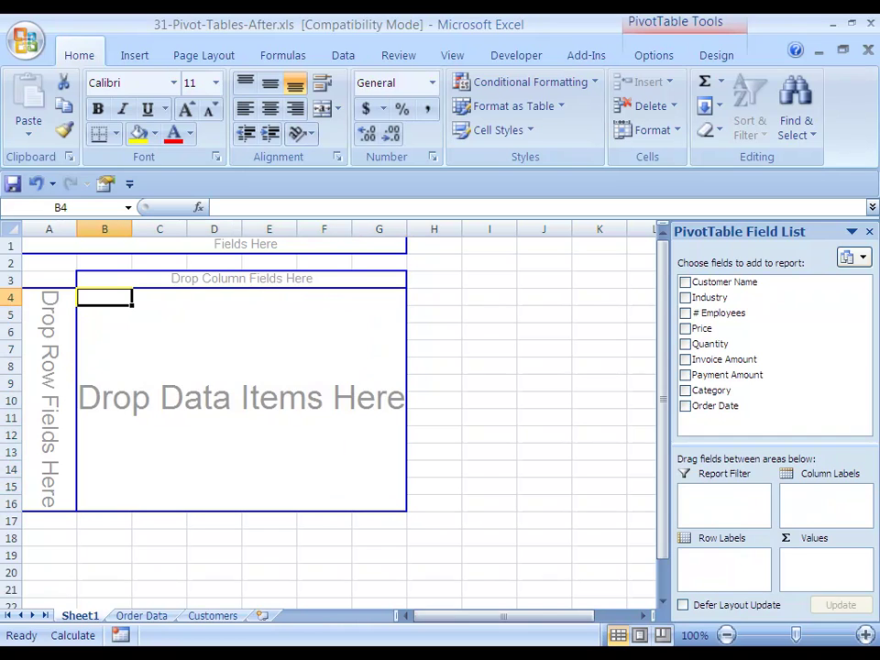
- Examine the page field area in row 1 above the blank PivotTable
{"action": "key", "text": "Up"}
{"action": "key", "text": "Up"}
{"action": "key", "text": "Up"}
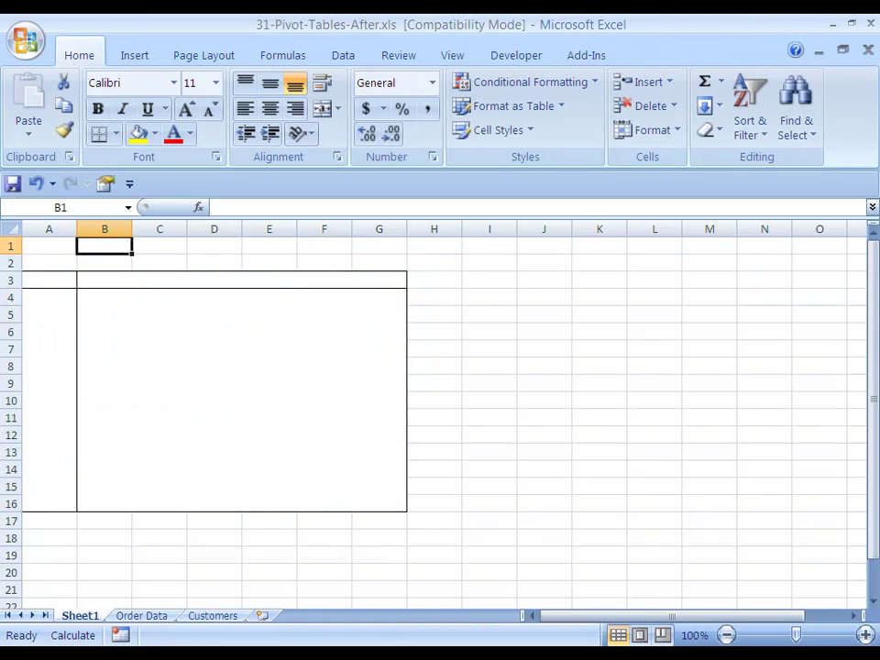
{"action": "left_click", "coordinate": [104, 279]}
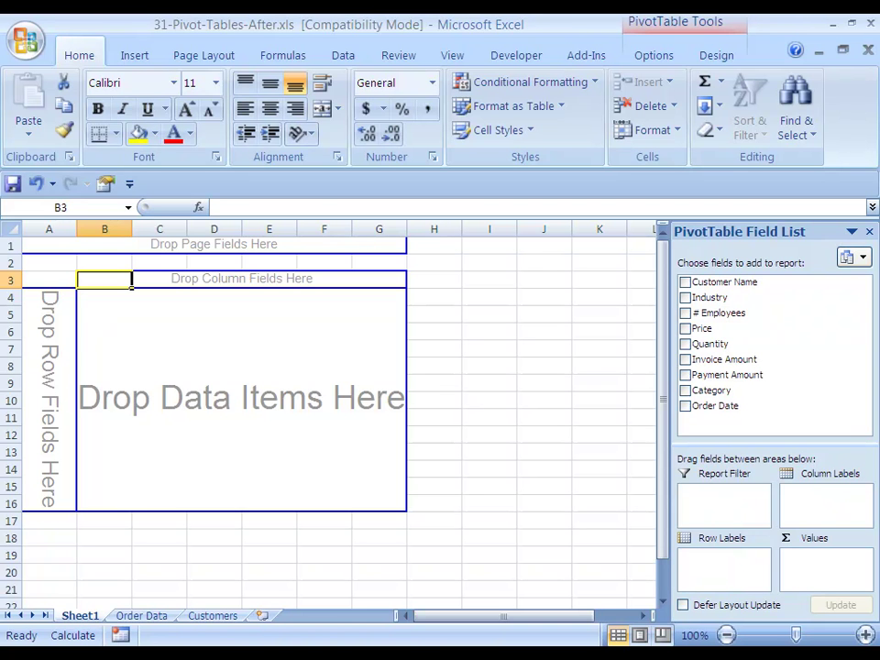
- Review the Order Date values on the Order Data sheet as a candidate field for the report
{"action": "key", "text": "ctrl+Page_Down"}
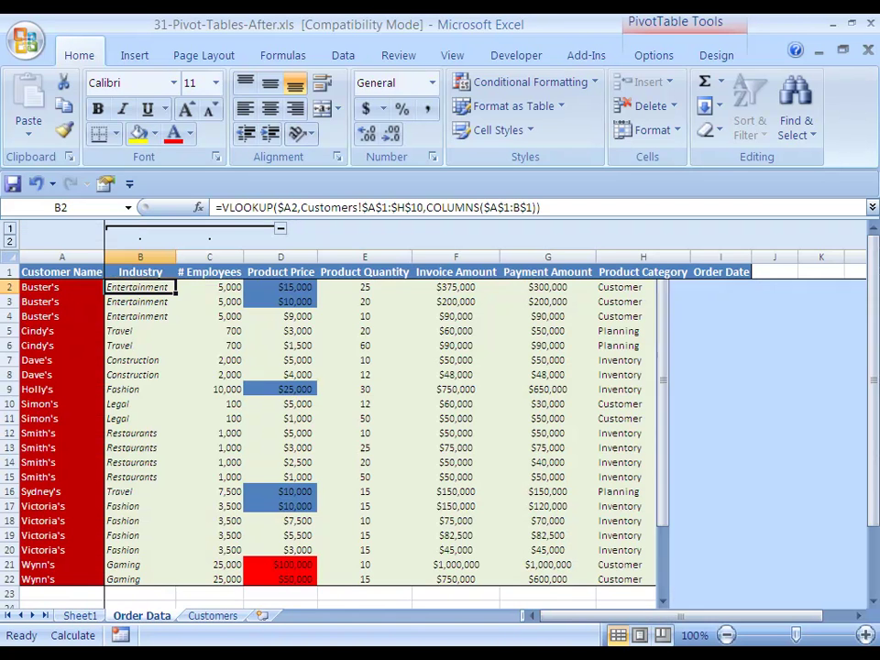
{"action": "key", "text": "Right"}
{"action": "key", "text": "Right"}
{"action": "key", "text": "Right"}
{"action": "key", "text": "Right"}
{"action": "key", "text": "Right"}
{"action": "key", "text": "Right"}
{"action": "key", "text": "Right"}
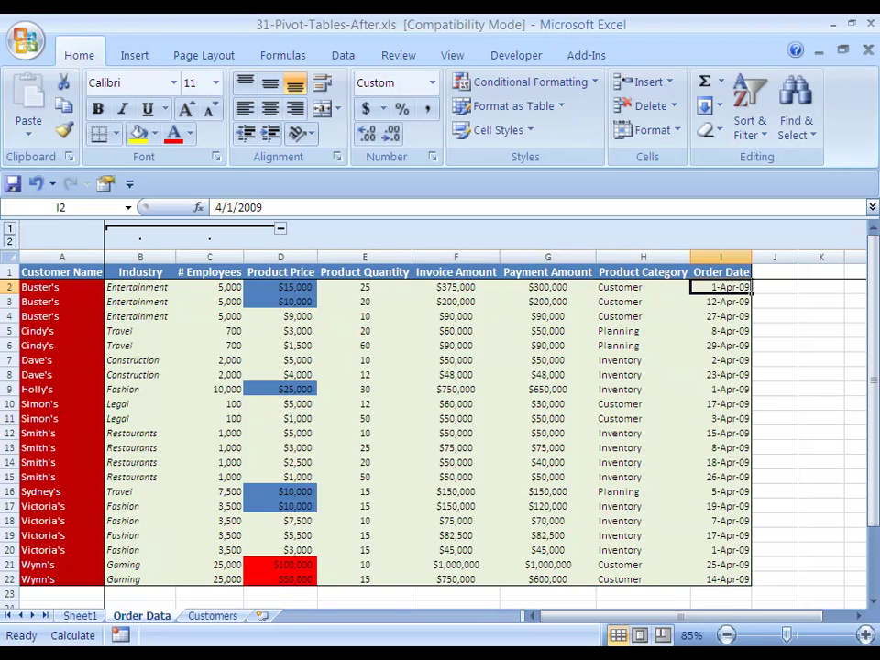
{"action": "key", "text": "Down"}
{"action": "key", "text": "Down"}
{"action": "key", "text": "Down"}
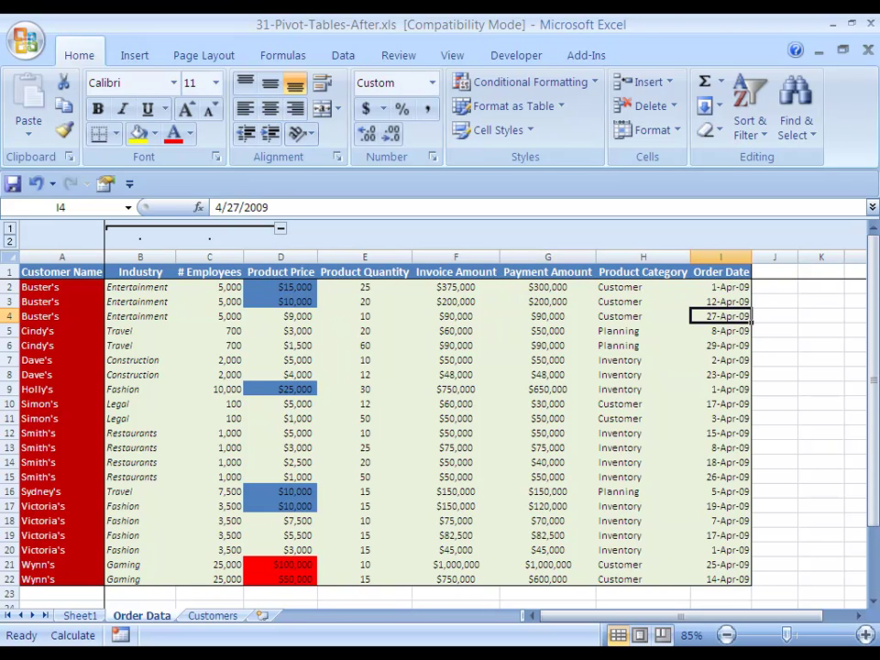
{"action": "key", "text": "ctrl+Up"}
{"action": "key", "text": "Down"}
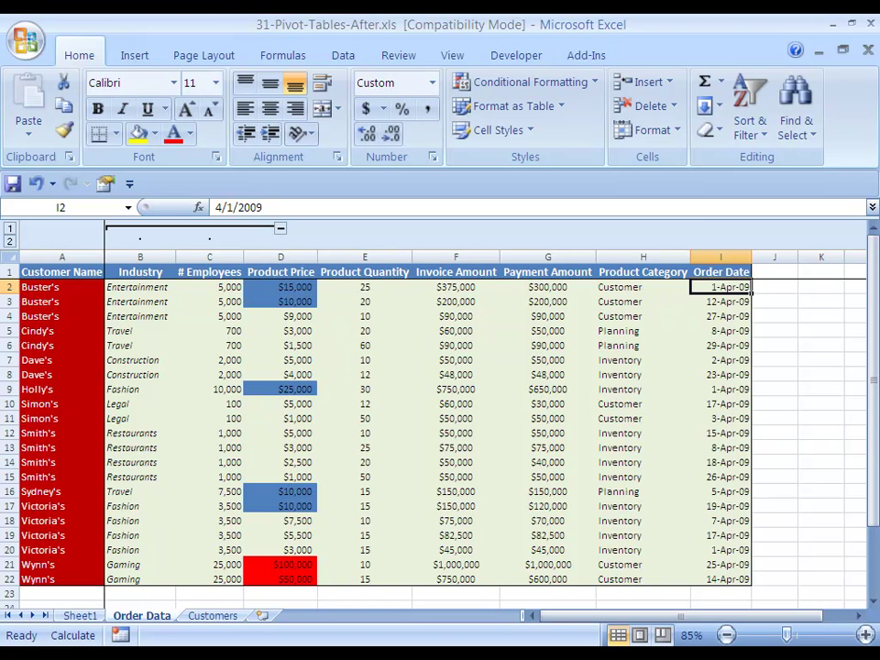
{"action": "key", "text": "Up"}
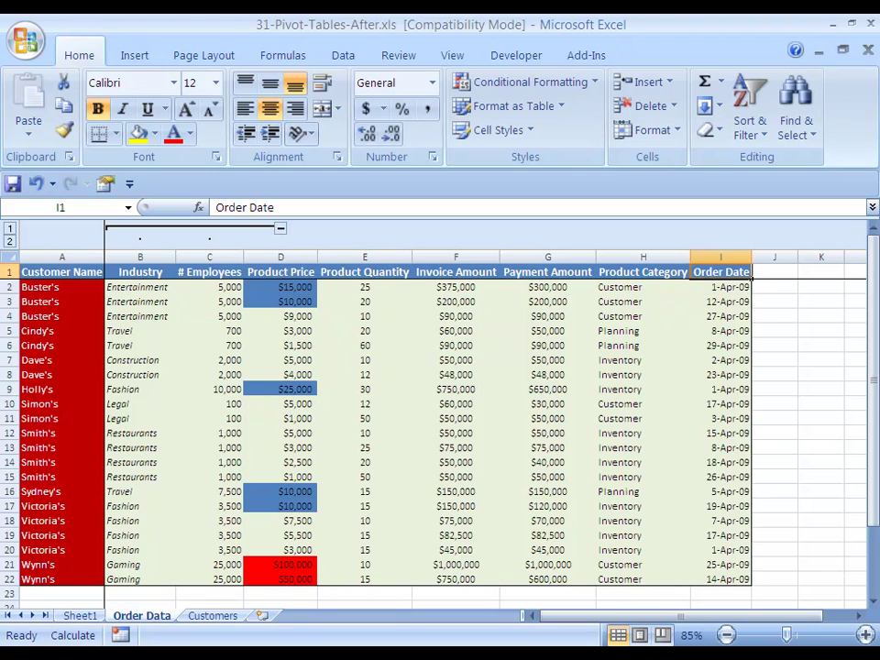
{"action": "key", "text": "Down"}
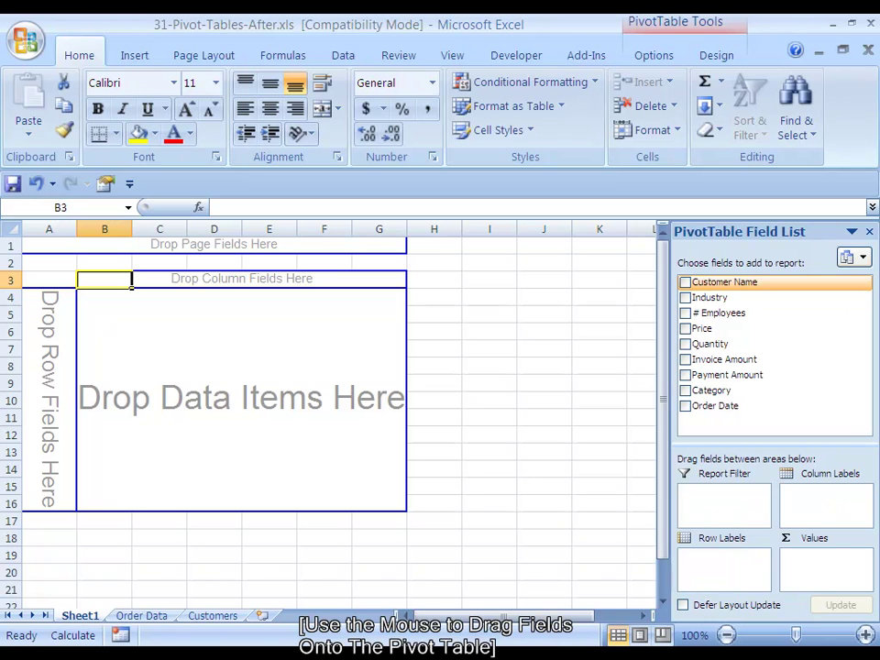
- Place the Customer Name field in the row area of the blank PivotTable on Sheet1
{"action": "left_click_drag", "start_coordinate": [724, 282], "coordinate": [50, 394]}
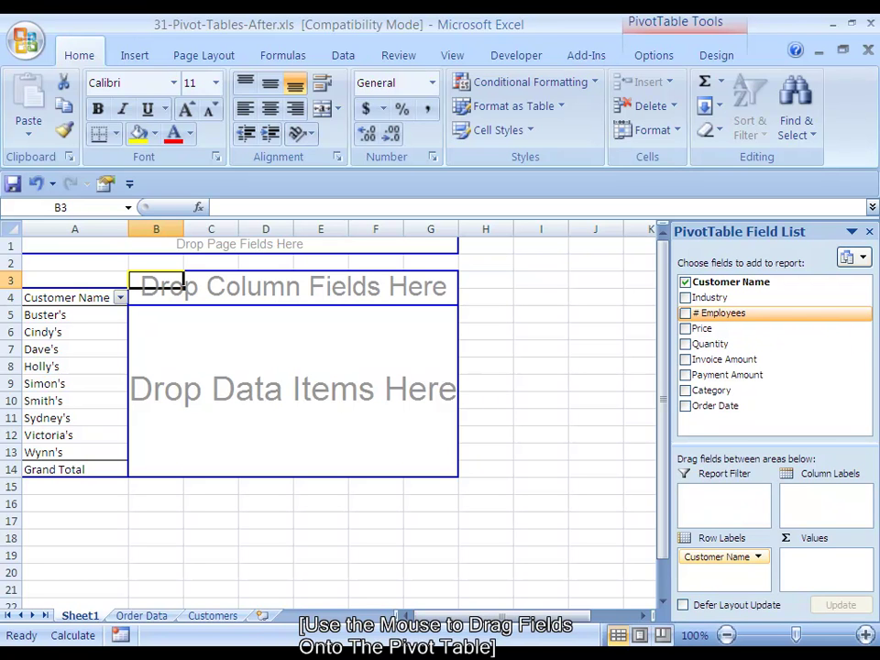
- Try # Employees as the PivotTable's data item and remove it from the report
{"action": "left_click_drag", "start_coordinate": [719, 313], "coordinate": [294, 389]}
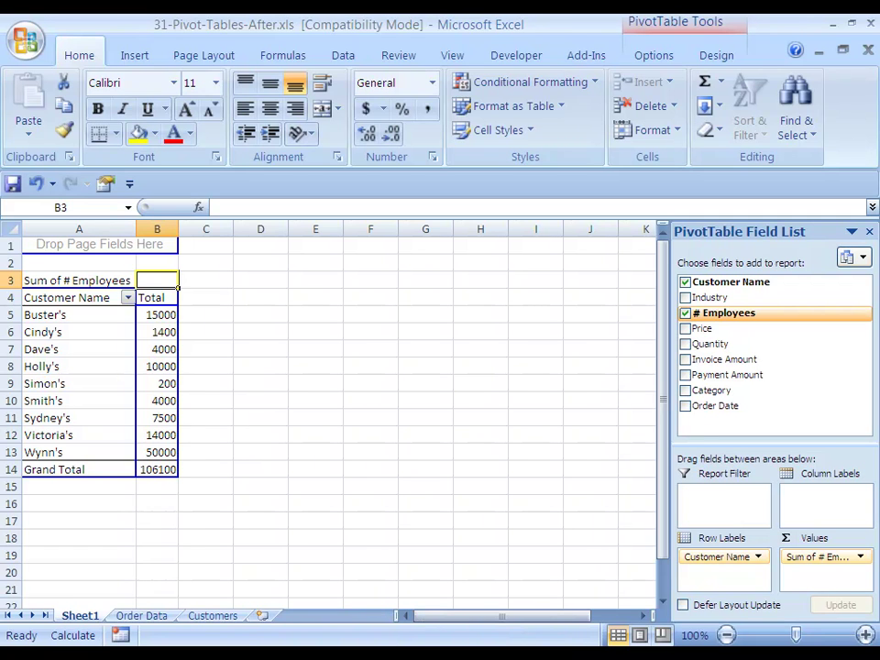
{"action": "left_click", "coordinate": [685, 313]}
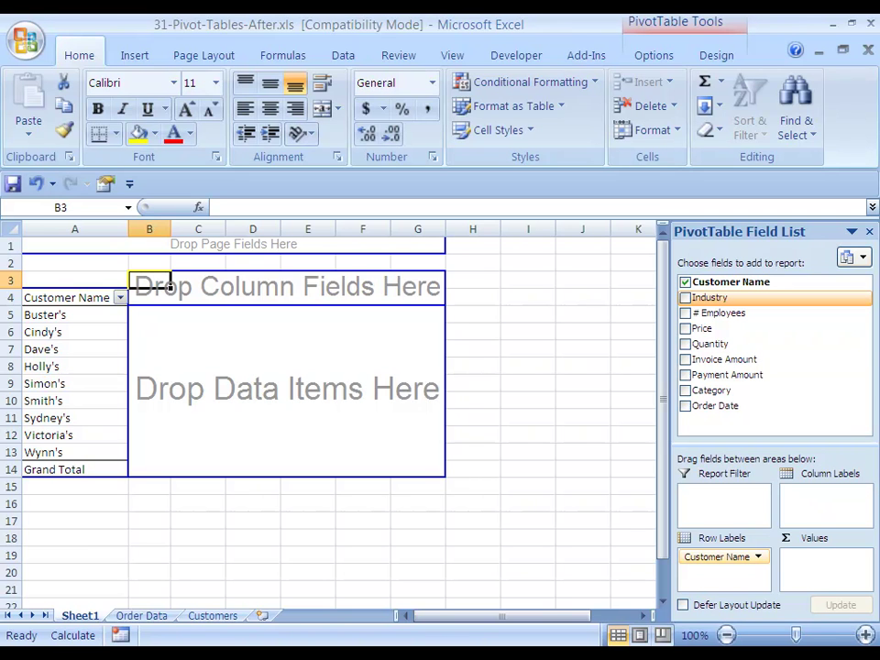
- Place the Industry field in the PivotTable's column area
{"action": "left_click_drag", "start_coordinate": [170, 286], "coordinate": [169, 287]}
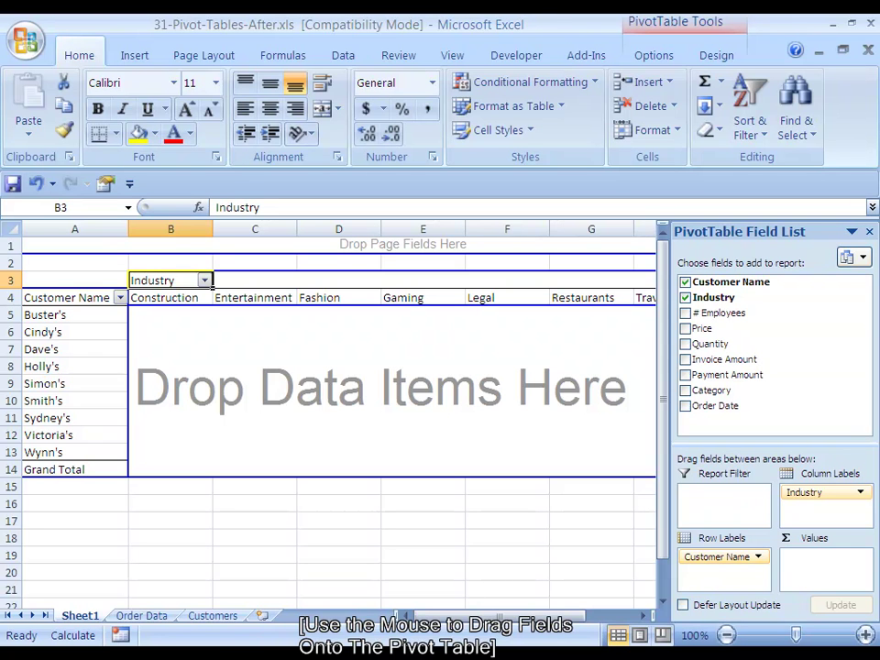
- Review how the customers in rows 2 to 6 of the Order Data sheet correspond to the Industry values
{"action": "key", "text": "ctrl+Page_Down"}
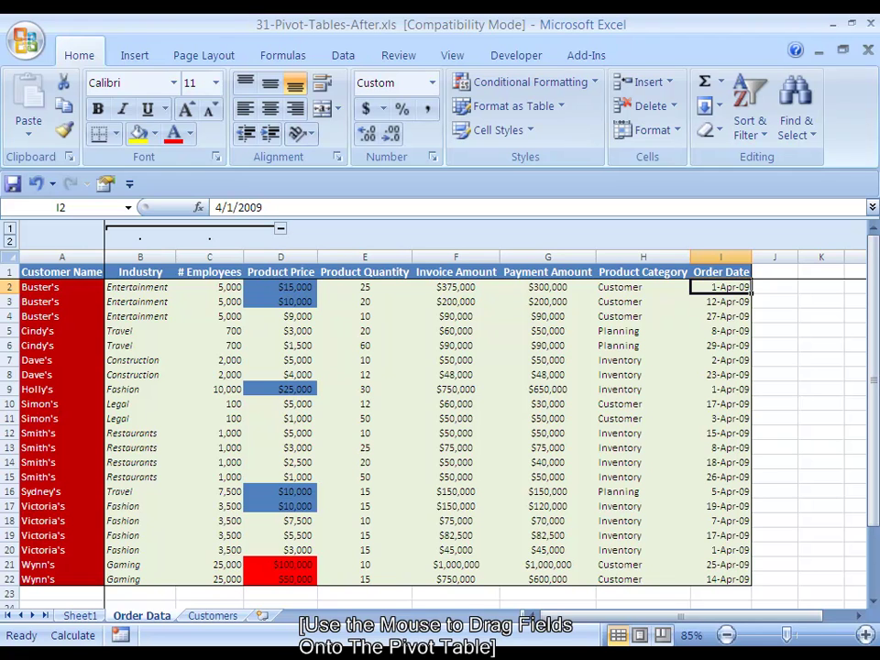
{"action": "key", "text": "Left"}
{"action": "key", "text": "Left"}
{"action": "key", "text": "Left"}
{"action": "key", "text": "Left"}
{"action": "key", "text": "Left"}
{"action": "key", "text": "Left"}
{"action": "key", "text": "Left"}
{"action": "key", "text": "Left"}
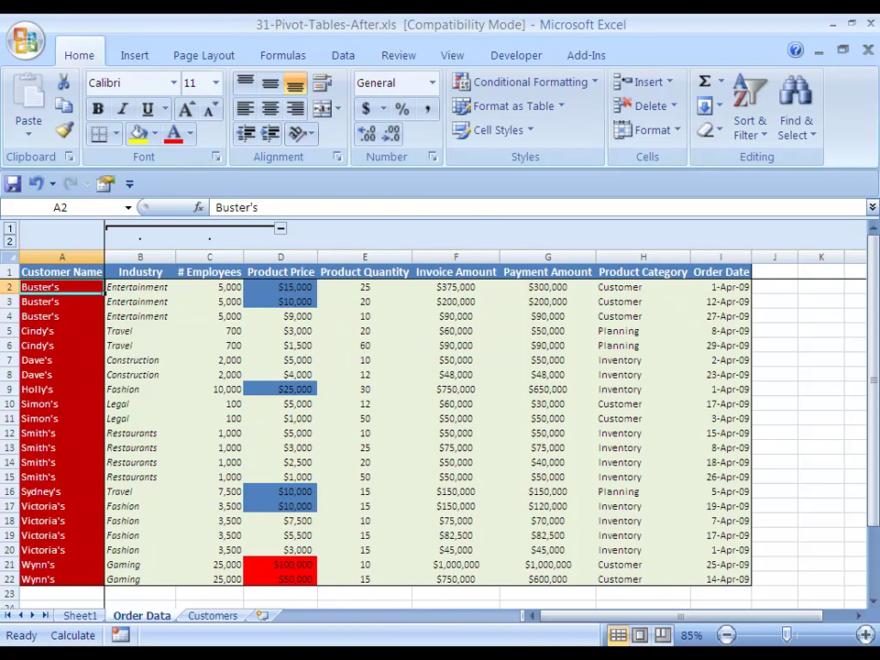
{"action": "key", "text": "Right"}
{"action": "key", "text": "Up"}
{"action": "key", "text": "Down"}
{"action": "key", "text": "Down"}
{"action": "key", "text": "Down"}
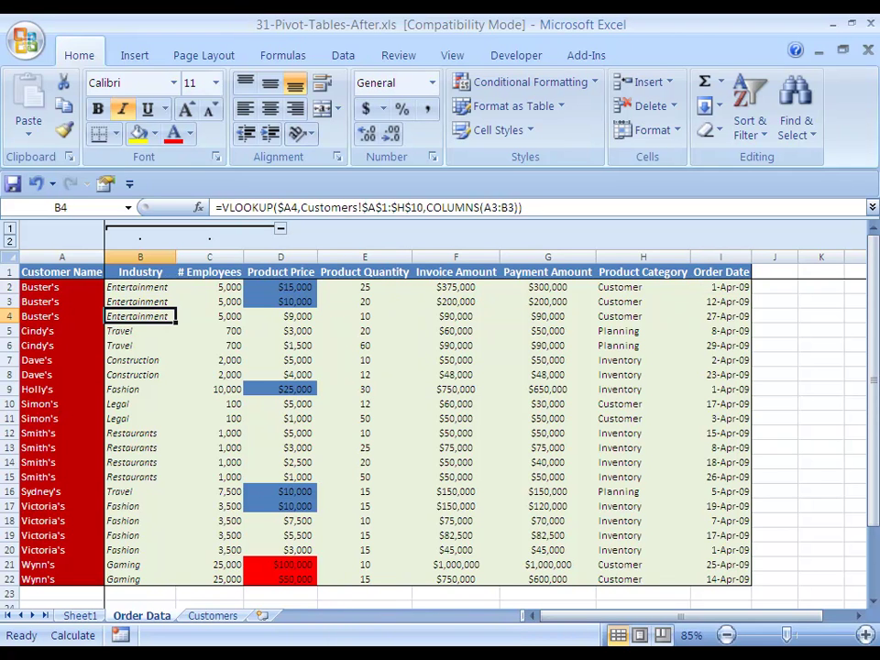
{"action": "key", "text": "Down"}
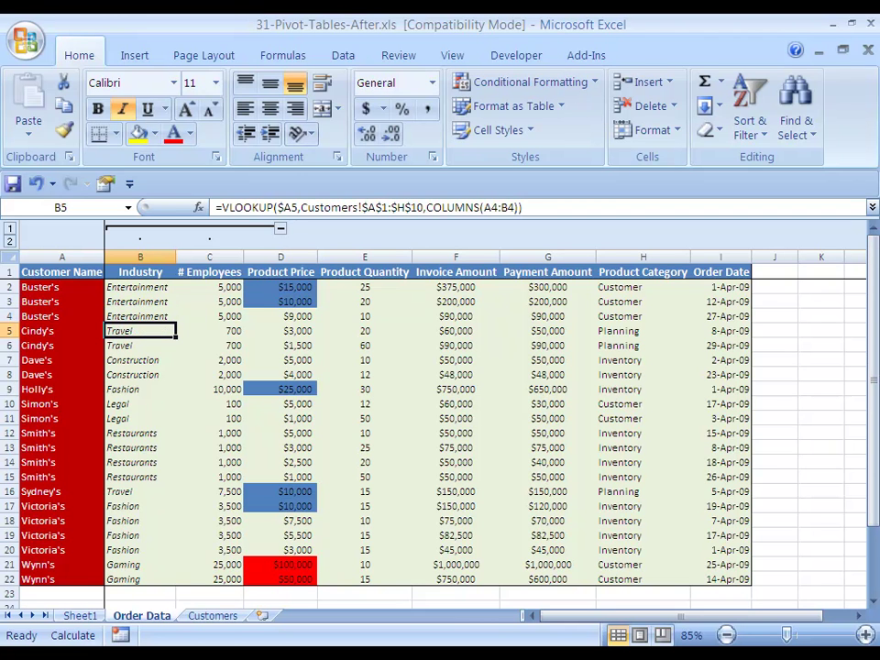
{"action": "key", "text": "Up"}
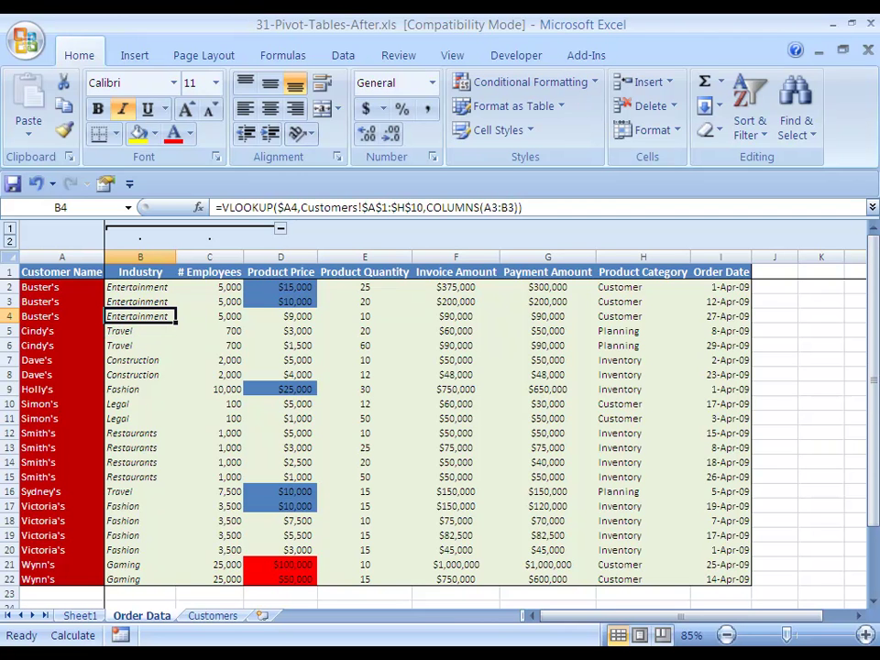
{"action": "key", "text": "Down"}
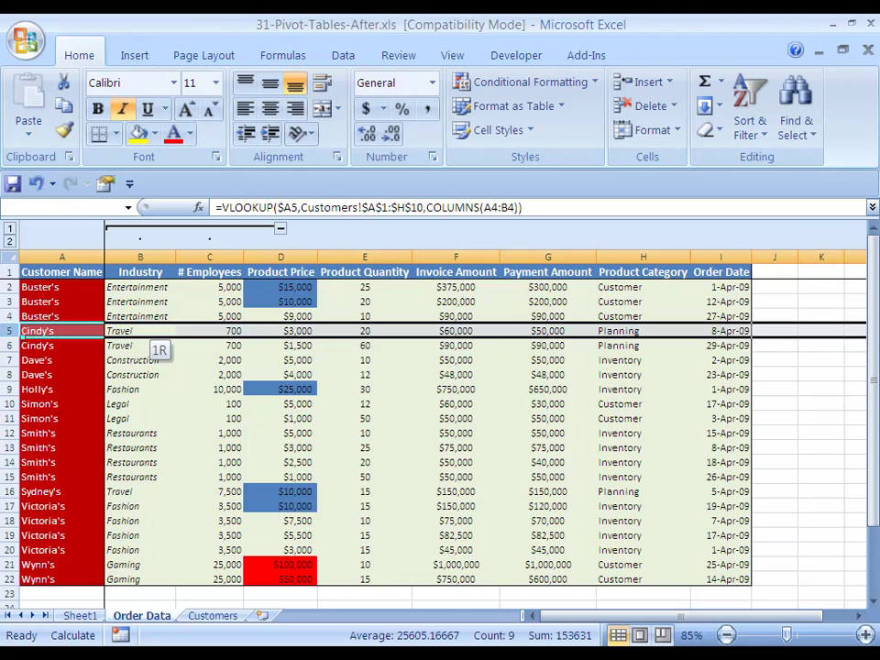
{"action": "left_click_drag", "start_coordinate": [137, 341], "coordinate": [82, 357]}
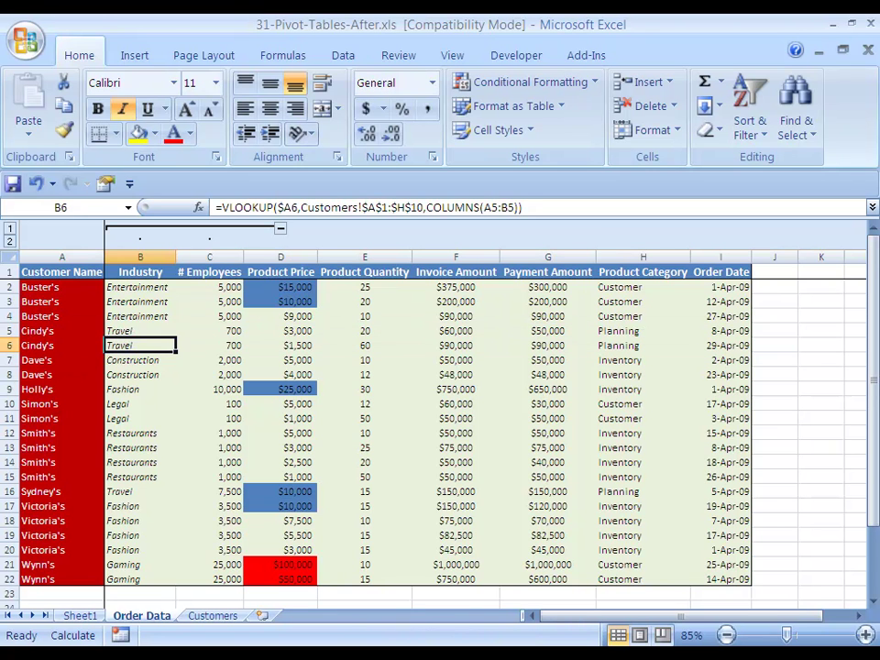
- Review the remaining Industry values down column B of Order Data, including the Fashion order in row 9
{"action": "key", "text": "Down"}
{"action": "key", "text": "Down"}
{"action": "key", "text": "Down"}
{"action": "key", "text": "Down"}
{"action": "key", "text": "Down"}
{"action": "key", "text": "Down"}
{"action": "key", "text": "Down"}
{"action": "key", "text": "Down"}
{"action": "key", "text": "Down"}
{"action": "key", "text": "Down"}
{"action": "key", "text": "Down"}
{"action": "key", "text": "Down"}
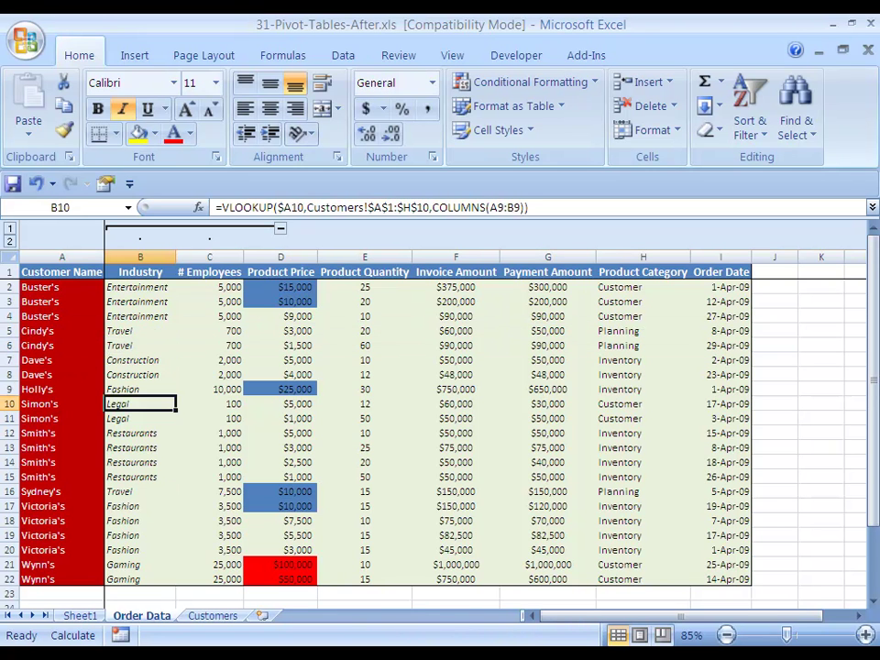
{"action": "key", "text": "Up"}
{"action": "key", "text": "Up"}
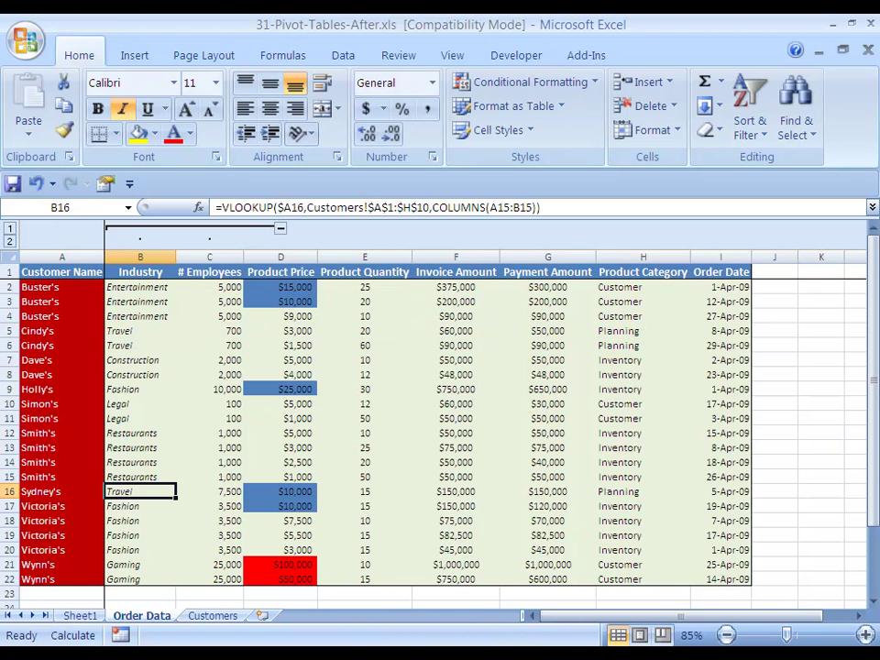
{"action": "key", "text": "ctrl+Up"}
{"action": "key", "text": "Down"}
{"action": "key", "text": "Down"}
{"action": "key", "text": "Down"}
{"action": "key", "text": "Down"}
{"action": "key", "text": "Down"}
{"action": "key", "text": "Down"}
{"action": "key", "text": "Down"}
{"action": "key", "text": "Down"}
{"action": "key", "text": "Down"}
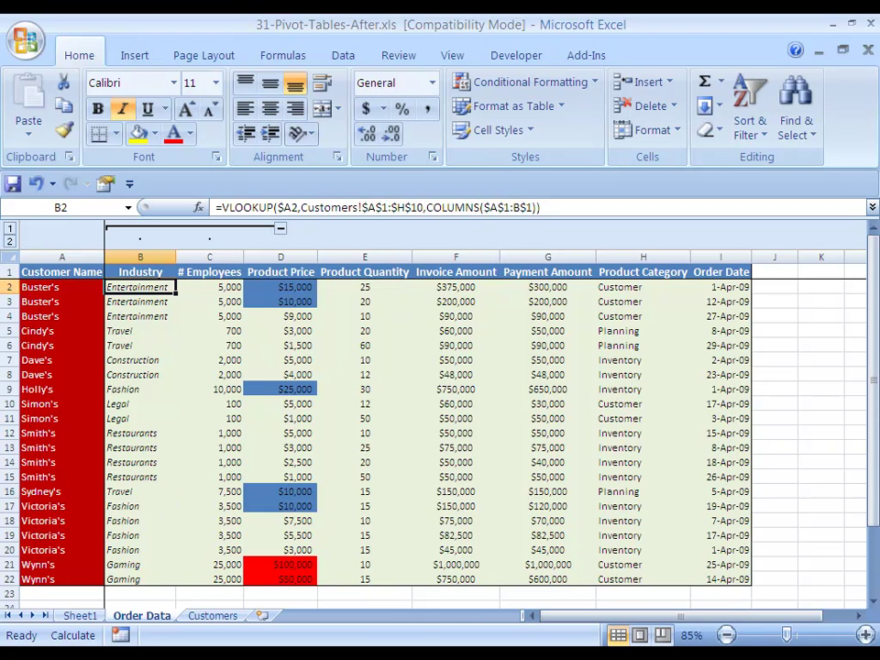
{"action": "key", "text": "Up"}
{"action": "key", "text": "shift+space"}
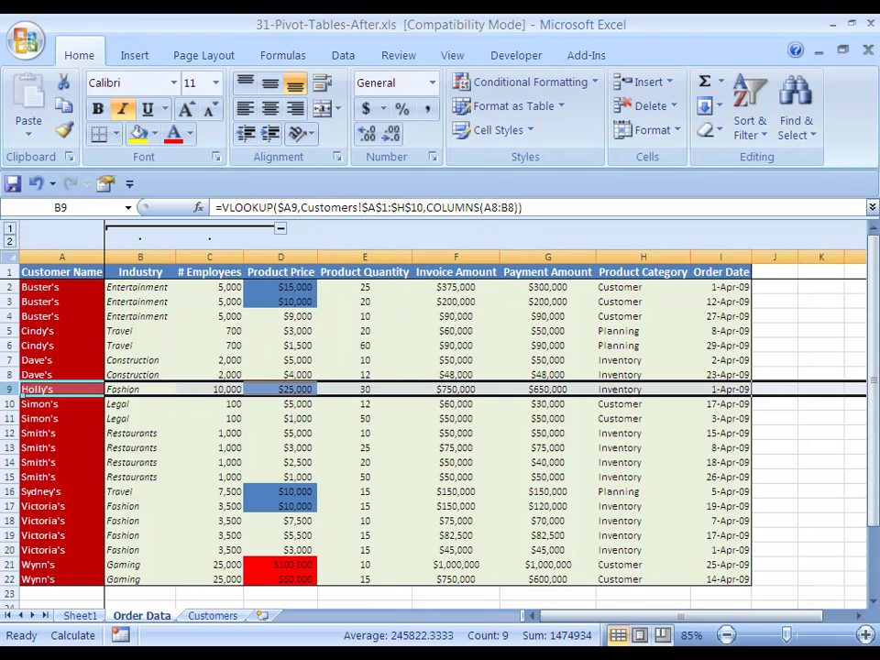
{"action": "key", "text": "Up"}
{"action": "key", "text": "ctrl+Up"}
- Add Invoice Amount as the data item of the PivotTable on Sheet1 and close the PivotTable Field List
{"action": "key", "text": "ctrl+Page_Up"}
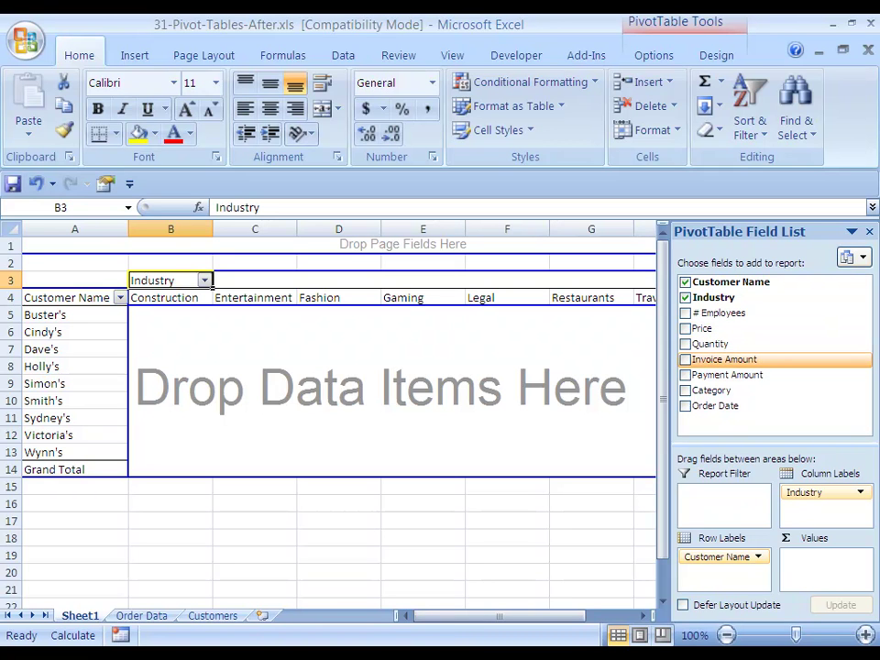
{"action": "left_click_drag", "start_coordinate": [725, 359], "coordinate": [431, 368]}
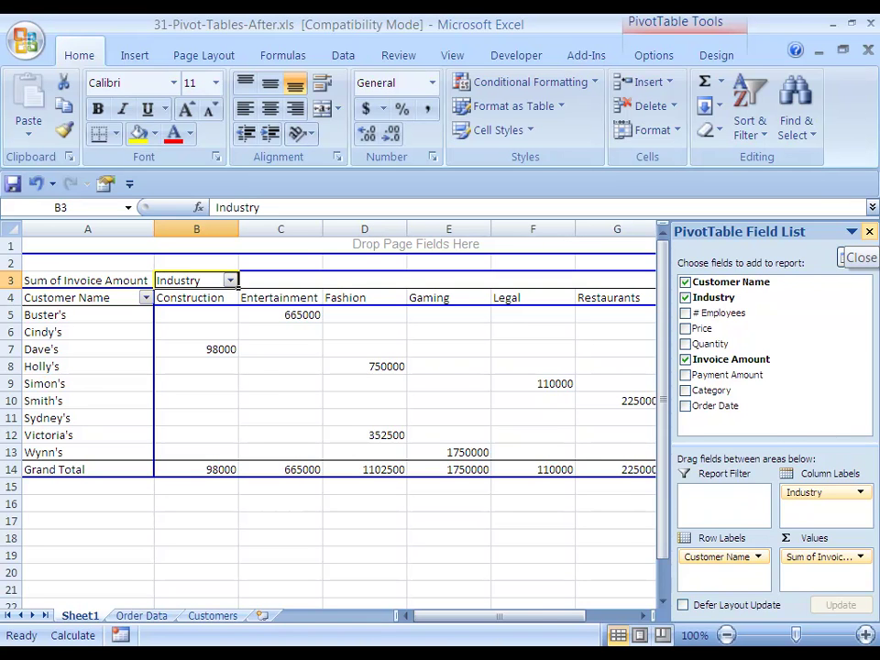
{"action": "left_click", "coordinate": [870, 232]}
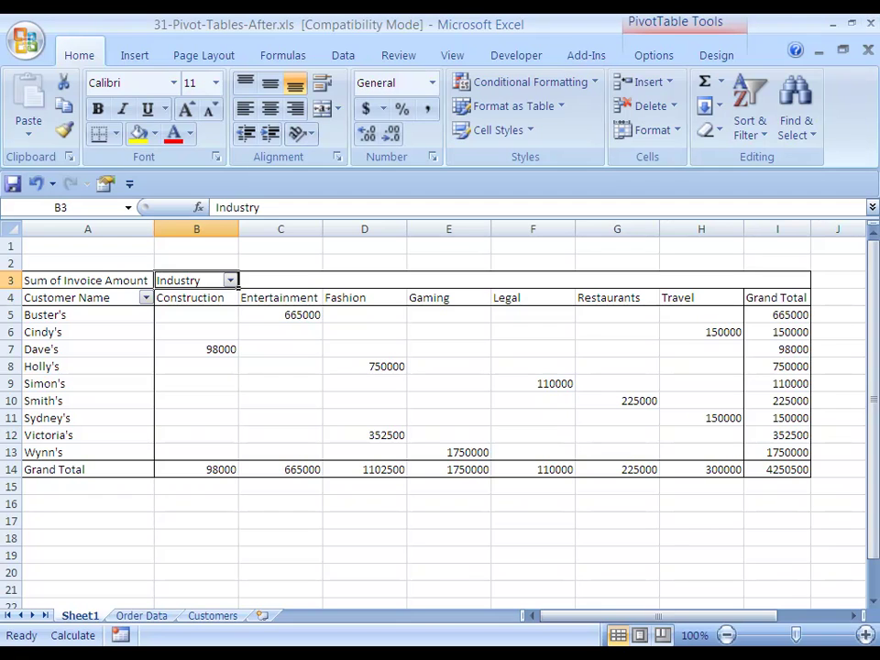
- Examine the Invoice Amount sums in the PivotTable by customer row, including those under the Travel industry
{"action": "key", "text": "Right"}
{"action": "key", "text": "Right"}
{"action": "key", "text": "Down"}
{"action": "key", "text": "Down"}
{"action": "key", "text": "Down"}
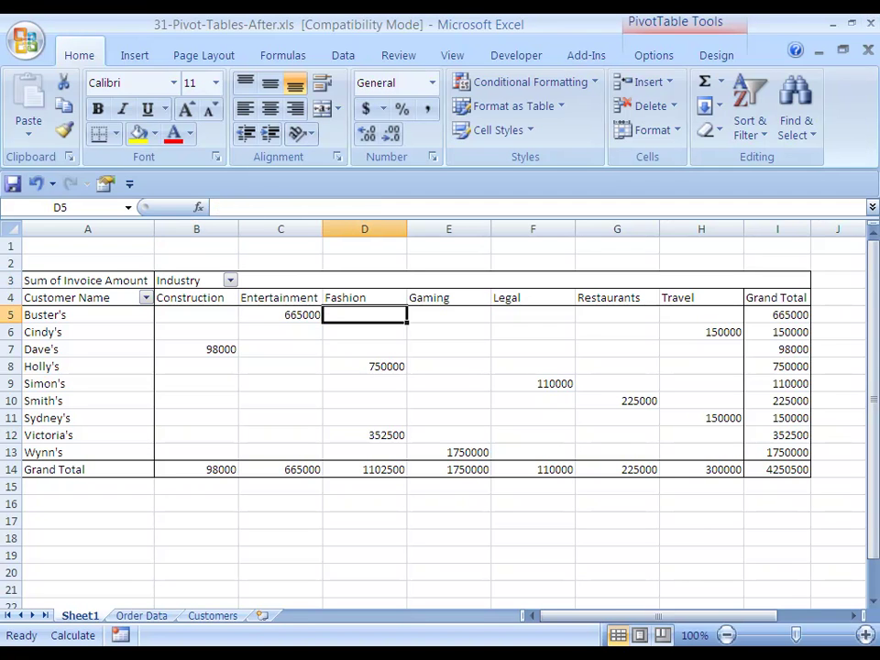
{"action": "key", "text": "Down"}
{"action": "key", "text": "Down"}
{"action": "key", "text": "Down"}
{"action": "key", "text": "Right"}
{"action": "key", "text": "Right"}
{"action": "key", "text": "Right"}
{"action": "key", "text": "Right"}
{"action": "key", "text": "Up"}
{"action": "key", "text": "Up"}
{"action": "key", "text": "Up"}
{"action": "key", "text": "shift+space"}
{"action": "key", "text": "Down"}
{"action": "key", "text": "Down"}
{"action": "key", "text": "Down"}
{"action": "key", "text": "Down"}
{"action": "key", "text": "Down"}
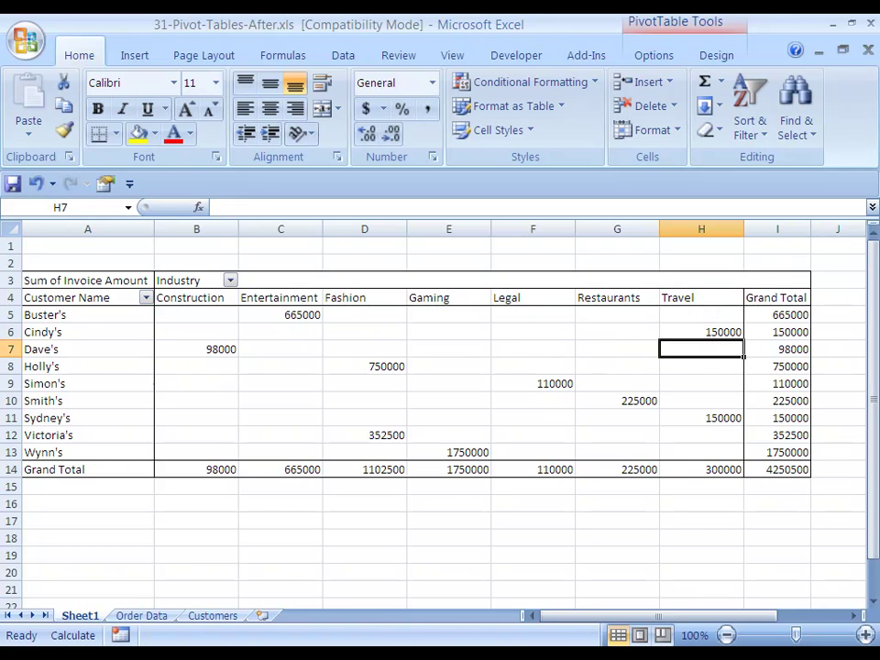
- Examine the PivotTable's lower customer rows and the Invoice Amount sums under the Fashion industry
{"action": "key", "text": "Left"}
{"action": "key", "text": "Left"}
{"action": "key", "text": "Left"}
{"action": "key", "text": "Left"}
{"action": "key", "text": "Down"}
{"action": "key", "text": "shift+space"}
{"action": "key", "text": "shift+Up"}
{"action": "key", "text": "Up"}
{"action": "key", "text": "Up"}
{"action": "key", "text": "Up"}
{"action": "key", "text": "Up"}
{"action": "key", "text": "Left"}
{"action": "key", "text": "Left"}
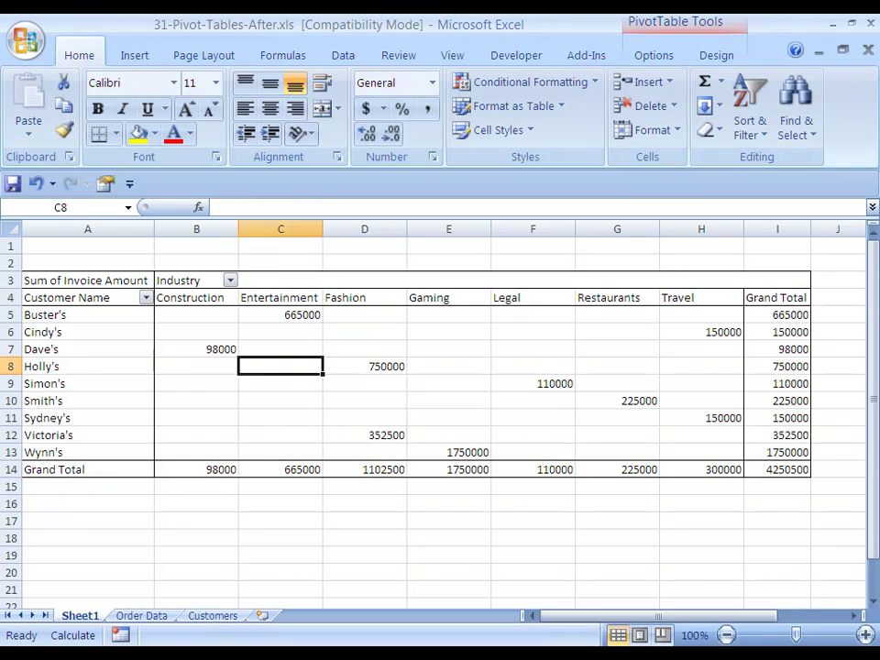
- Examine the Invoice Amount sums in the PivotTable under the Construction and Gaming industries
{"action": "key", "text": "Up"}
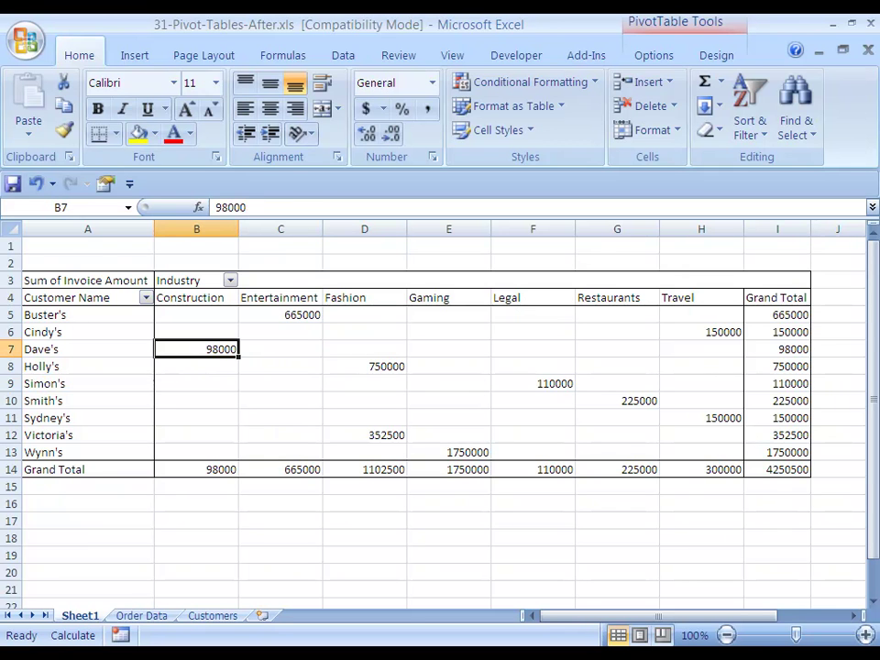
{"action": "key", "text": "Left"}
{"action": "key", "text": "Right"}
{"action": "key", "text": "Right"}
{"action": "key", "text": "Right"}
{"action": "key", "text": "Right"}
{"action": "key", "text": "Down"}
{"action": "key", "text": "Down"}
{"action": "key", "text": "Down"}
{"action": "key", "text": "Down"}
{"action": "key", "text": "Down"}
{"action": "key", "text": "Down"}
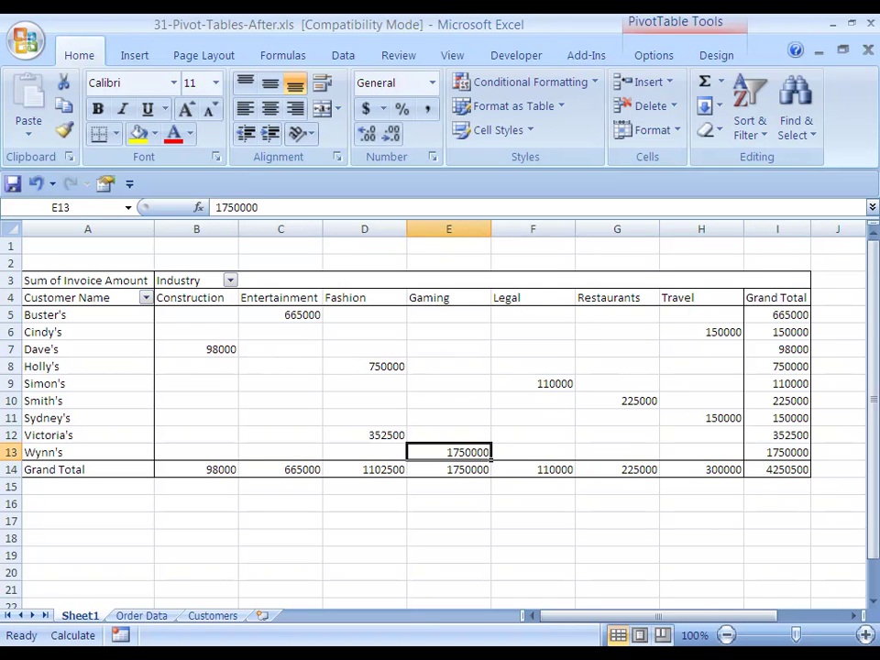
- Examine the Grand Total row of the PivotTable, going through the total of each industry column and the overall total
{"action": "key", "text": "Down"}
{"action": "key", "text": "Left"}
{"action": "key", "text": "Left"}
{"action": "key", "text": "Left"}
{"action": "key", "text": "ctrl+space"}
{"action": "key", "text": "Right"}
{"action": "key", "text": "Right"}
{"action": "key", "text": "Right"}
{"action": "key", "text": "ctrl+space"}
{"action": "key", "text": "Right"}
{"action": "key", "text": "ctrl+space"}
{"action": "key", "text": "Right"}
{"action": "key", "text": "ctrl+space"}
{"action": "key", "text": "Right"}
{"action": "key", "text": "ctrl+space"}
{"action": "key", "text": "Right"}
{"action": "key", "text": "ctrl+space"}
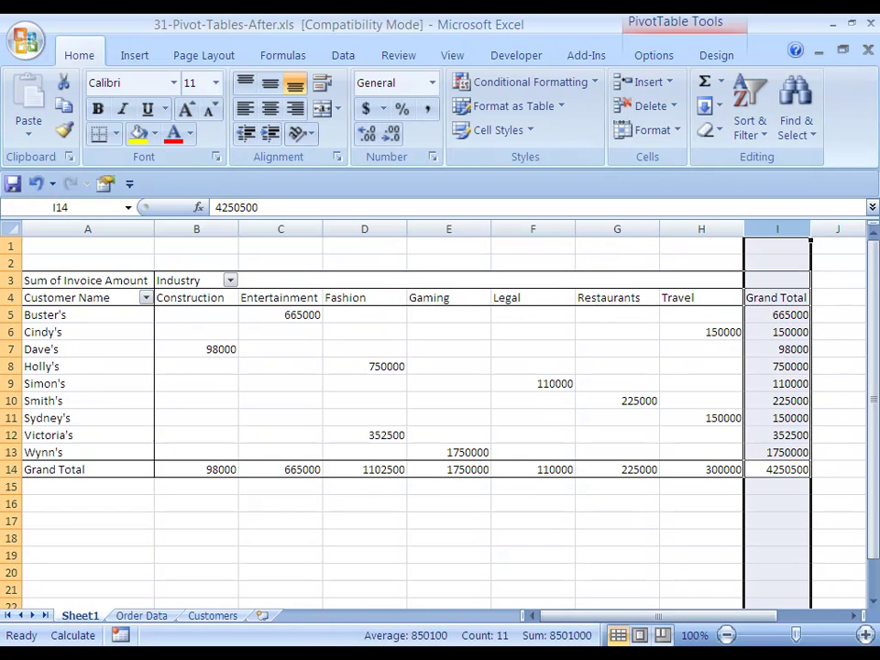
{"action": "key", "text": "Left"}
{"action": "key", "text": "Left"}
{"action": "key", "text": "Left"}
{"action": "key", "text": "Left"}
{"action": "key", "text": "Left"}
{"action": "key", "text": "Left"}
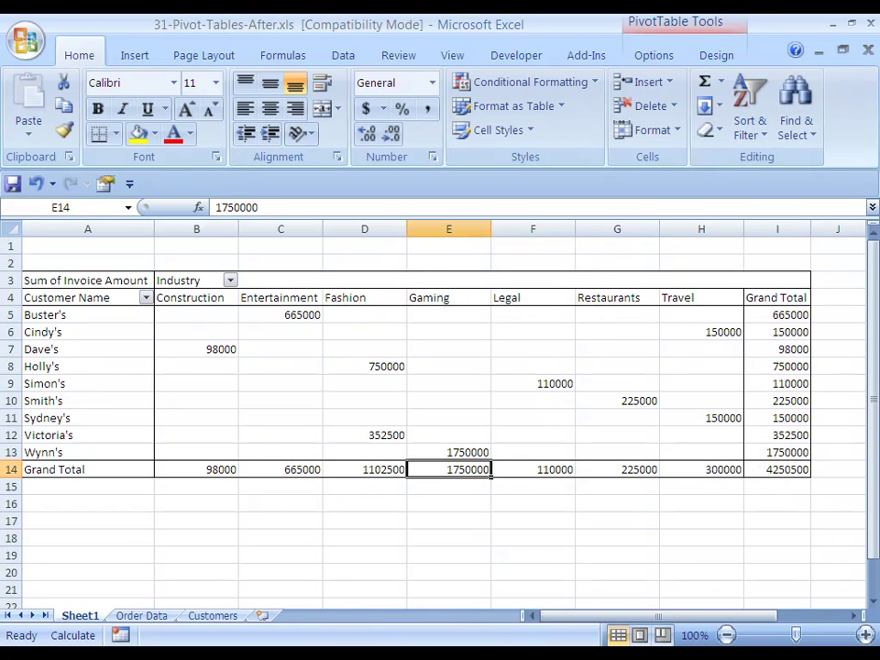
{"action": "key", "text": "Left"}
{"action": "key", "text": "Left"}
- Examine the PivotTable's layout, with Customer Name items down rows 5 to 13 and Industry items across the columns
{"action": "key", "text": "ctrl+Up"}
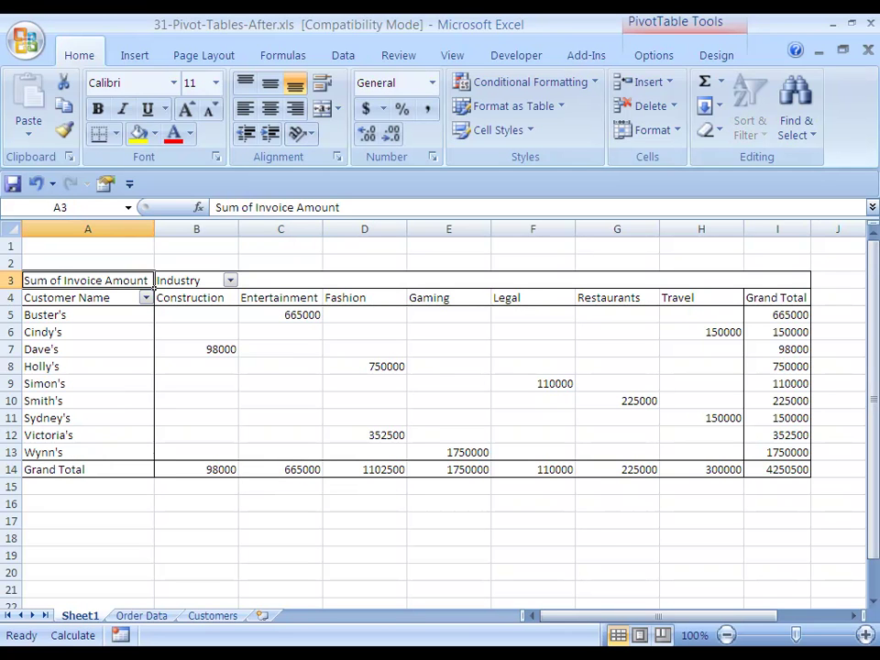
{"action": "key", "text": "Up"}
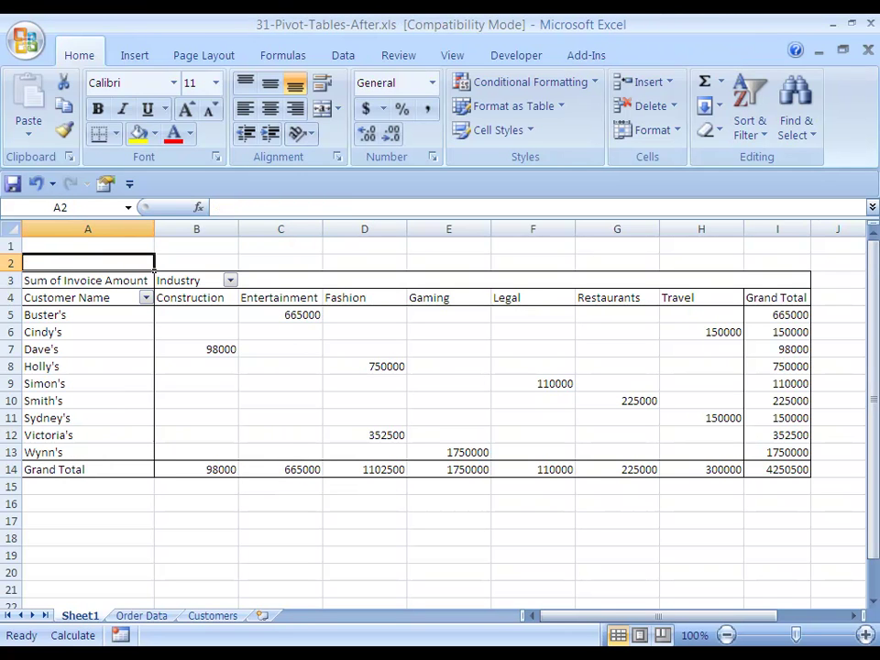
{"action": "key", "text": "Right"}
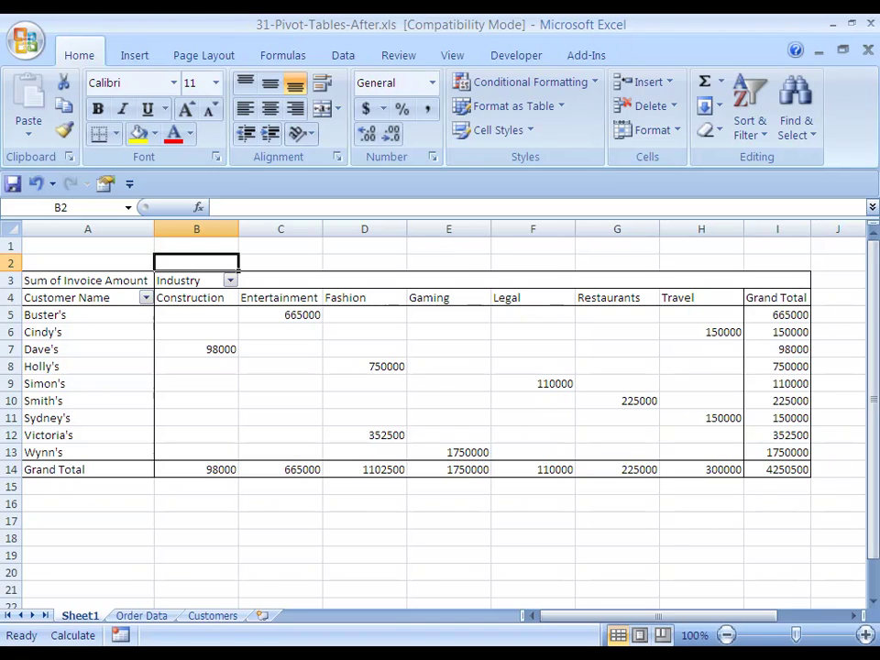
{"action": "key", "text": "Right"}
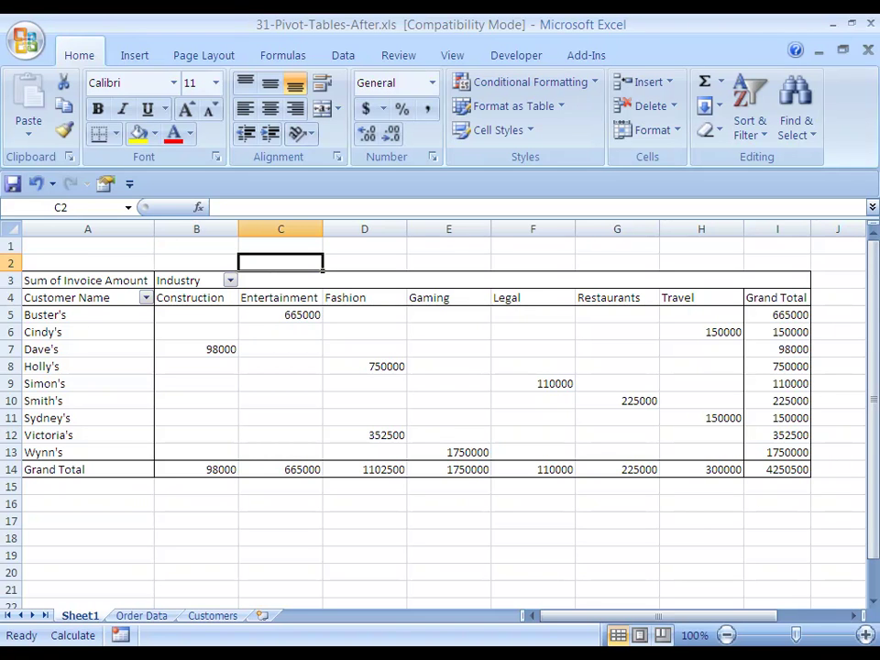
{"action": "key", "text": "Down"}
{"action": "key", "text": "Down"}
{"action": "key", "text": "Left"}
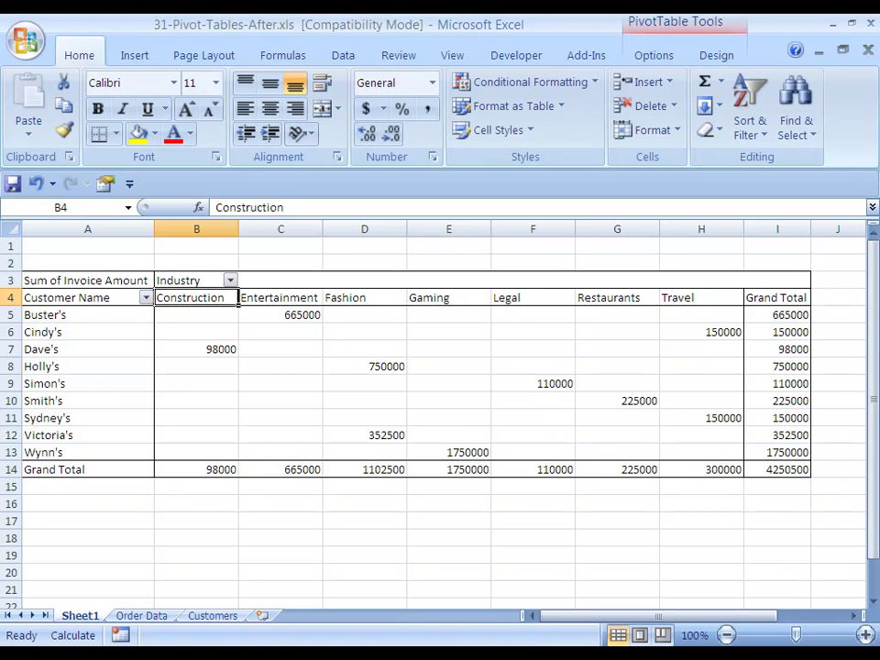
{"action": "key", "text": "Left"}
{"action": "key", "text": "Down"}
{"action": "left_click_drag", "start_coordinate": [9, 314], "coordinate": [11, 452]}
{"action": "key", "text": "Right"}
{"action": "left_click_drag", "start_coordinate": [196, 228], "coordinate": [744, 230]}
{"action": "key", "text": "Left"}
{"action": "key", "text": "Up"}
{"action": "key", "text": "Up"}
{"action": "key", "text": "Up"}
{"action": "key", "text": "Up"}
{"action": "key", "text": "Down"}
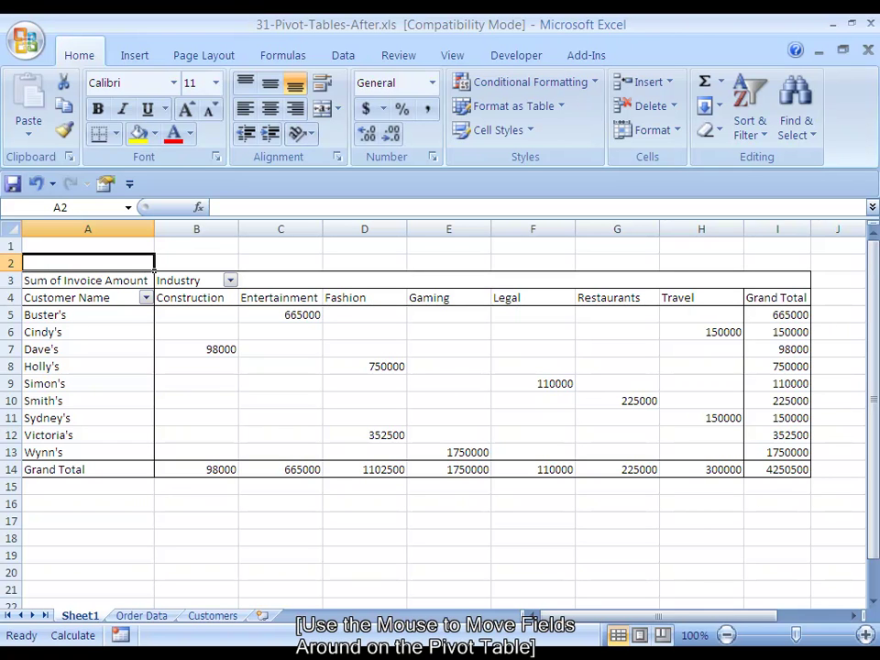
- Move the Industry field from the columns to the rows ahead of Customer Name, and review the industry subtotals
{"action": "left_click_drag", "start_coordinate": [184, 281], "coordinate": [92, 472]}
{"action": "left_click_drag", "start_coordinate": [156, 474], "coordinate": [26, 472]}
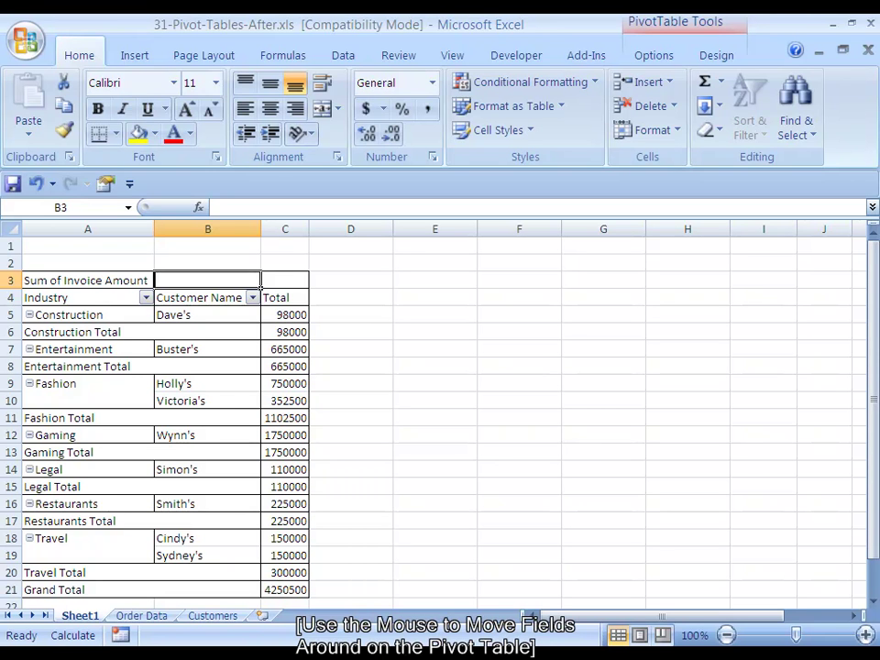
{"action": "left_click", "coordinate": [27, 332]}
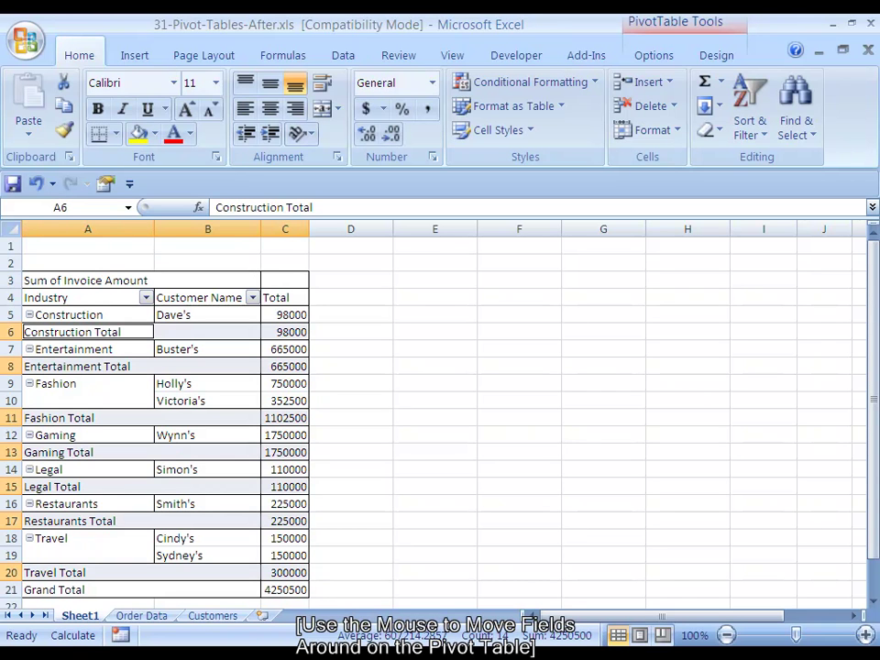
{"action": "scroll", "coordinate": [156, 413], "scroll_direction": "down", "scroll_amount": 1}
{"action": "scroll", "coordinate": [156, 412], "scroll_direction": "up", "scroll_amount": 1}
{"action": "scroll", "coordinate": [440, 413], "scroll_direction": "down", "scroll_amount": 1}
{"action": "scroll", "coordinate": [440, 413], "scroll_direction": "up", "scroll_amount": 1}
{"action": "left_click", "coordinate": [138, 280]}
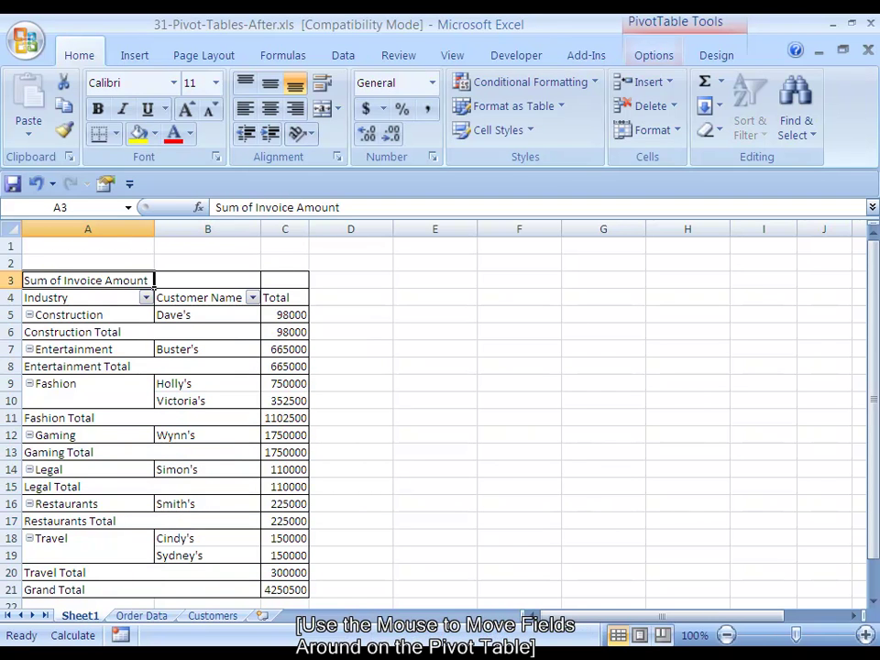
- Show the PivotTable Field List, remove the Industry field from the report, and add Price as the column field
{"action": "left_click", "coordinate": [257, 367]}
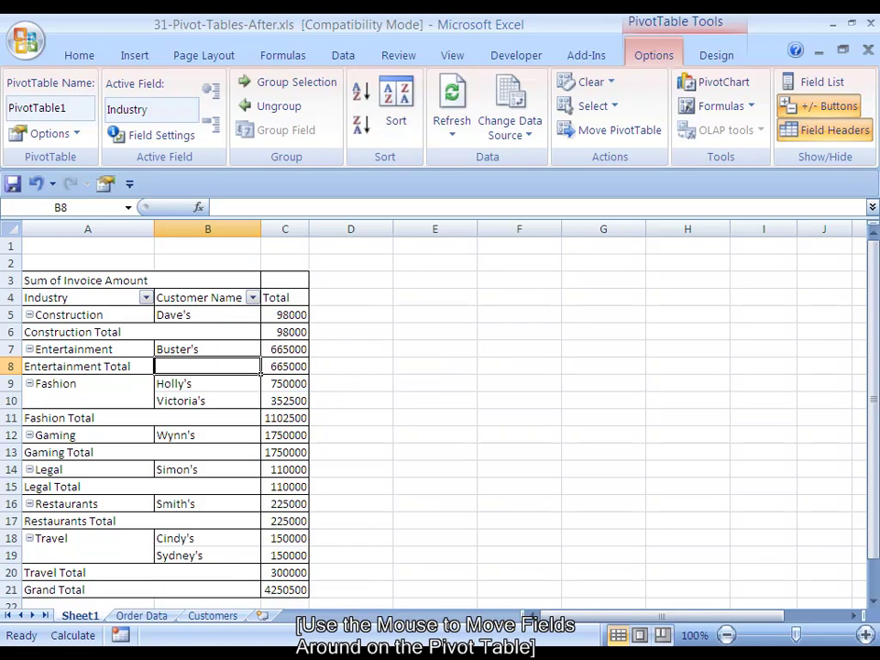
{"action": "right_click", "coordinate": [261, 367]}
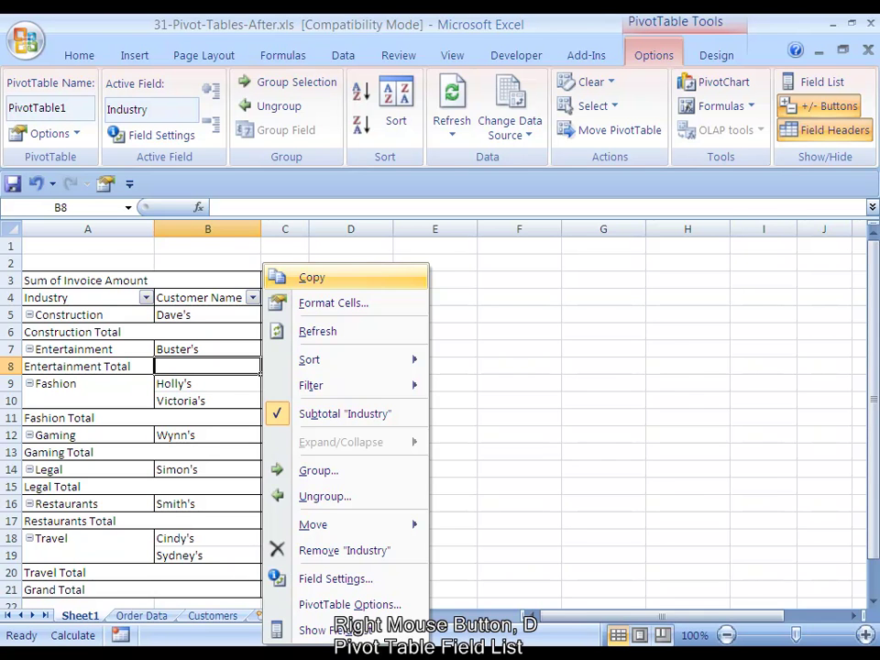
{"action": "key", "text": "d"}
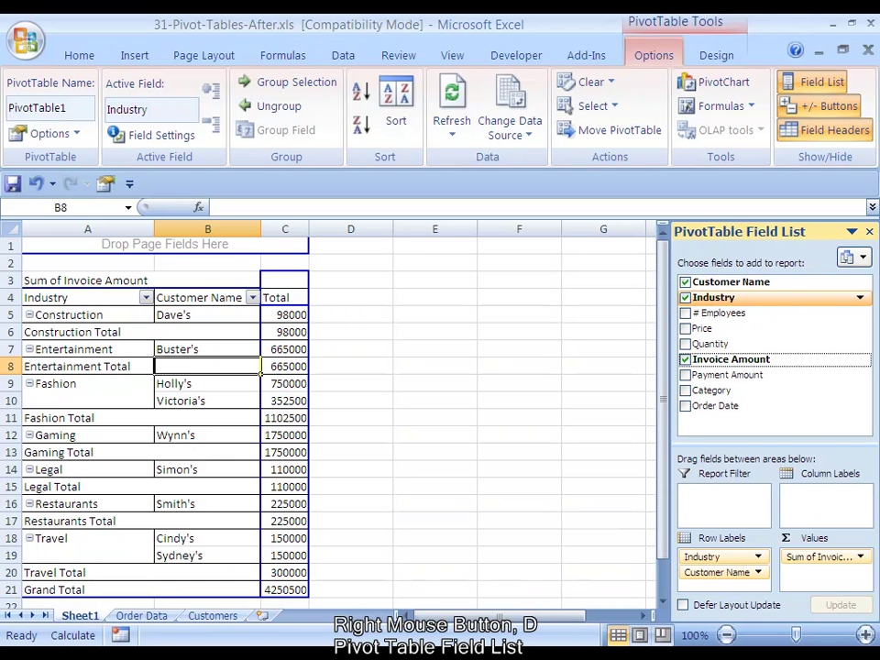
{"action": "left_click", "coordinate": [685, 297]}
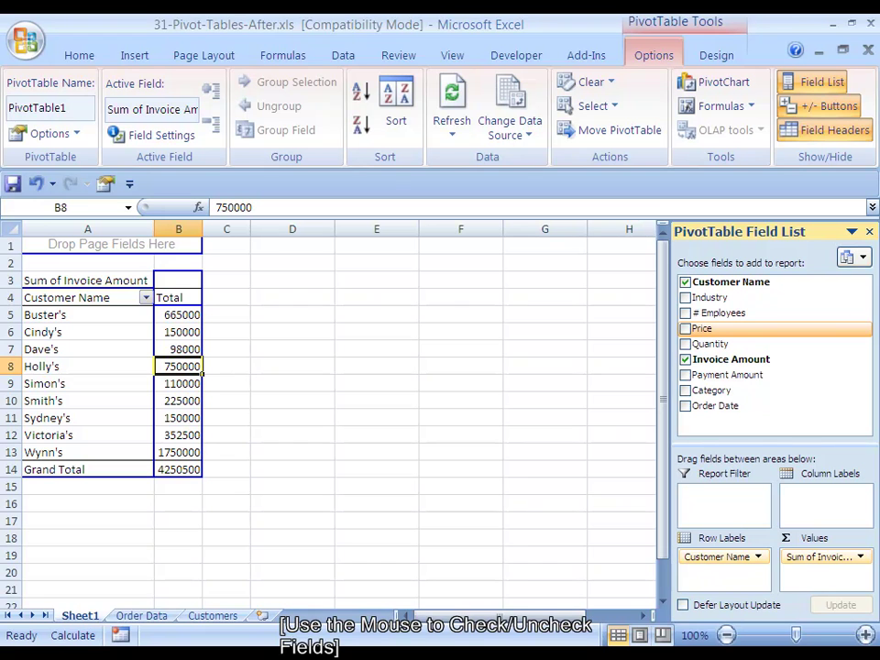
{"action": "left_click_drag", "start_coordinate": [703, 329], "coordinate": [178, 288]}
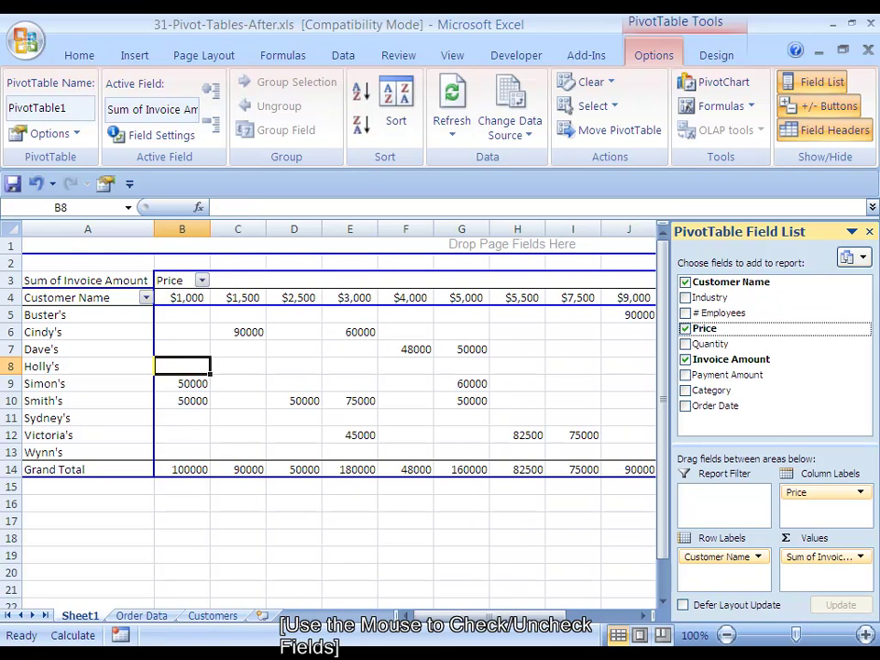
- Examine the Invoice Amount sums across the Price columns up to the Grand Total column, and return to the first customer row
{"action": "left_click", "coordinate": [462, 401]}
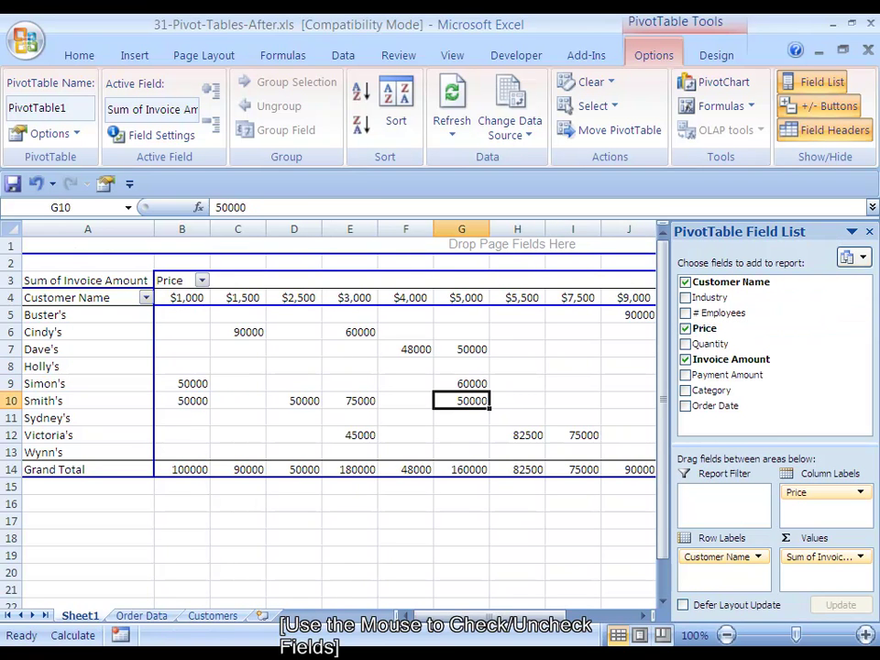
{"action": "key", "text": "Right"}
{"action": "key", "text": "Right"}
{"action": "key", "text": "Right"}
{"action": "key", "text": "Right"}
{"action": "key", "text": "Right"}
{"action": "key", "text": "Right"}
{"action": "key", "text": "Right"}
{"action": "key", "text": "Right"}
{"action": "key", "text": "Right"}
{"action": "key", "text": "Right"}
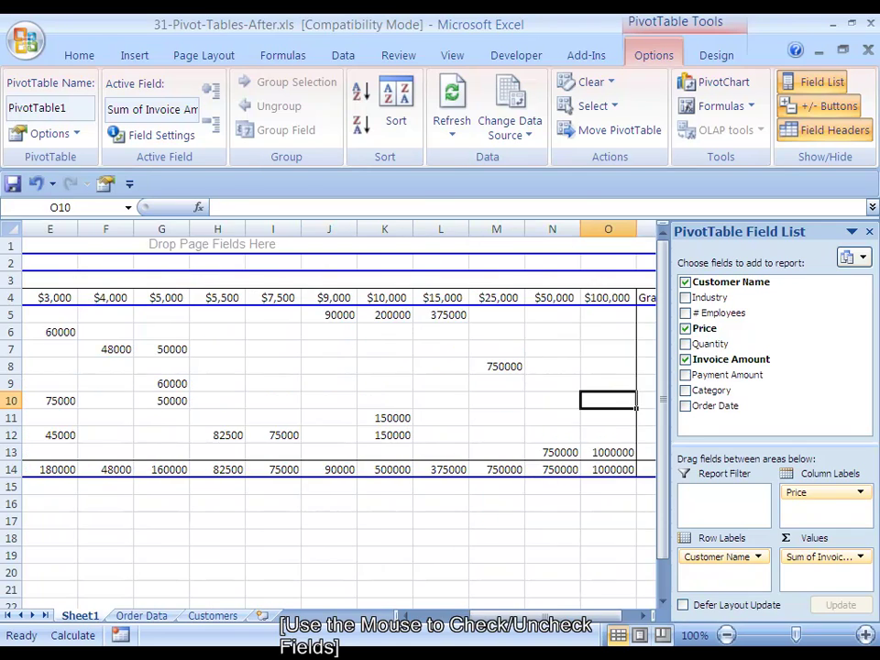
{"action": "key", "text": "Left"}
{"action": "key", "text": "Left"}
{"action": "key", "text": "Left"}
{"action": "key", "text": "Left"}
{"action": "key", "text": "Left"}
{"action": "key", "text": "Left"}
{"action": "key", "text": "Left"}
{"action": "key", "text": "Left"}
{"action": "key", "text": "Left"}
{"action": "key", "text": "Left"}
{"action": "key", "text": "Left"}
{"action": "key", "text": "Left"}
{"action": "key", "text": "Left"}
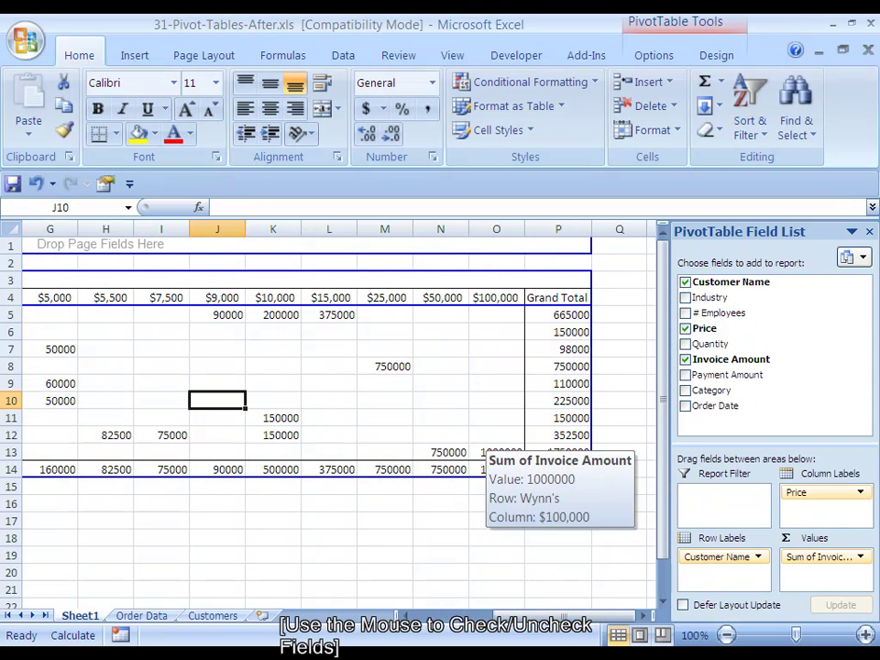
{"action": "key", "text": "Left"}
{"action": "key", "text": "Left"}
{"action": "key", "text": "Left"}
{"action": "key", "text": "Left"}
{"action": "key", "text": "Up"}
{"action": "key", "text": "Up"}
{"action": "key", "text": "Up"}
{"action": "key", "text": "Up"}
{"action": "key", "text": "Up"}
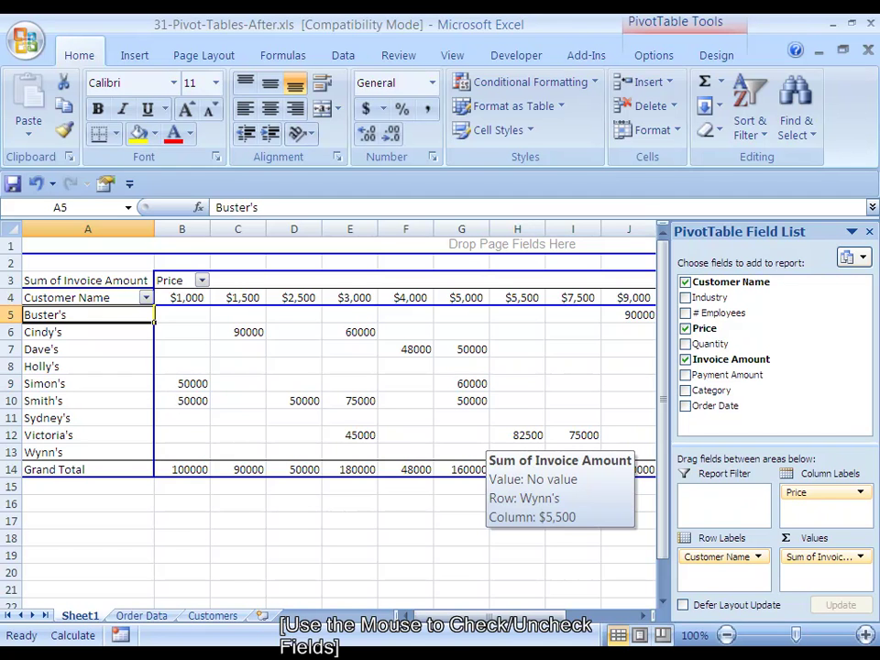
- Review the new layout across the first customer row, checking the customer rows 5 to 13 and the Price columns
{"action": "key", "text": "Right"}
{"action": "key", "text": "Right"}
{"action": "key", "text": "Right"}
{"action": "key", "text": "Right"}
{"action": "key", "text": "Right"}
{"action": "key", "text": "Right"}
{"action": "key", "text": "Right"}
{"action": "key", "text": "Right"}
{"action": "key", "text": "Right"}
{"action": "key", "text": "Right"}
{"action": "key", "text": "Right"}
{"action": "key", "text": "Right"}
{"action": "key", "text": "Right"}
{"action": "key", "text": "Right"}
{"action": "key", "text": "Right"}
{"action": "key", "text": "Right"}
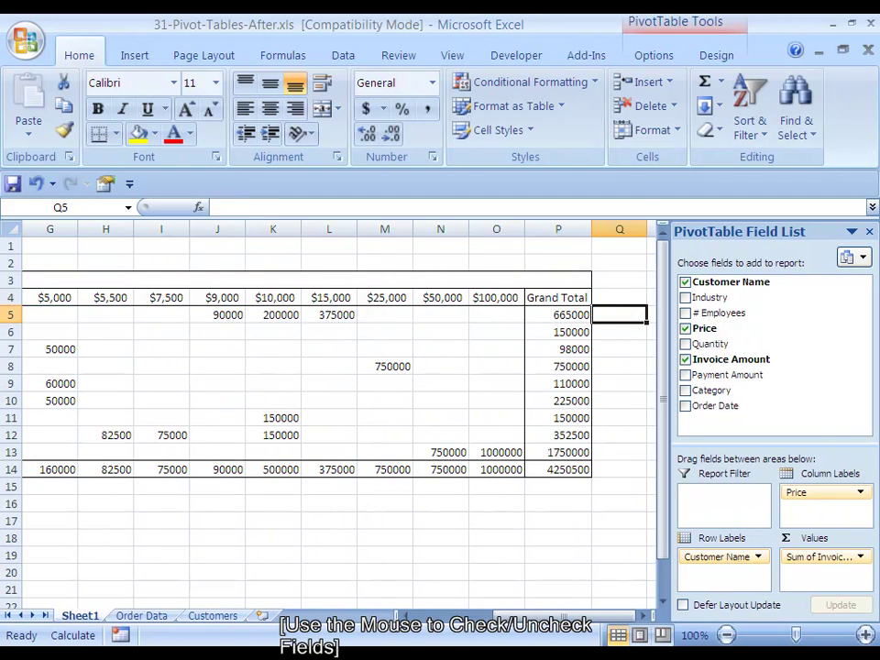
{"action": "key", "text": "Left"}
{"action": "left_click_drag", "start_coordinate": [11, 317], "coordinate": [11, 457]}
{"action": "key", "text": "Left"}
{"action": "key", "text": "Left"}
{"action": "key", "text": "Left"}
{"action": "key", "text": "Left"}
{"action": "key", "text": "Left"}
{"action": "key", "text": "Left"}
{"action": "key", "text": "Left"}
{"action": "key", "text": "Left"}
{"action": "key", "text": "Left"}
{"action": "key", "text": "Left"}
{"action": "key", "text": "Left"}
{"action": "key", "text": "Left"}
{"action": "key", "text": "Left"}
{"action": "key", "text": "Left"}
{"action": "key", "text": "Left"}
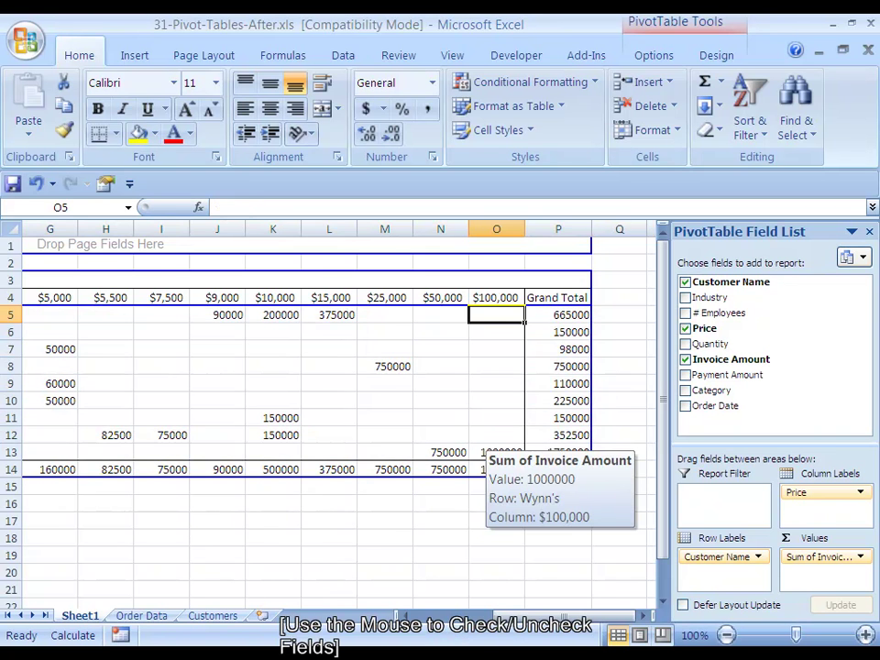
{"action": "key", "text": "Right"}
{"action": "left_click_drag", "start_coordinate": [181, 228], "coordinate": [596, 229]}
{"action": "left_click", "coordinate": [182, 315]}
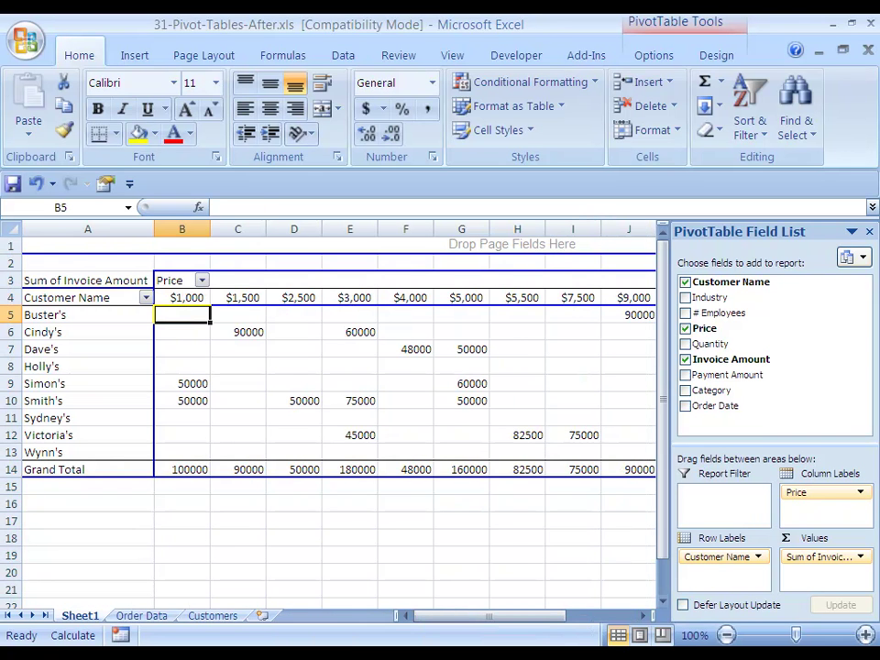
- Open the field settings for the Sum of Invoice Amount value field
{"action": "key", "text": "alt"}
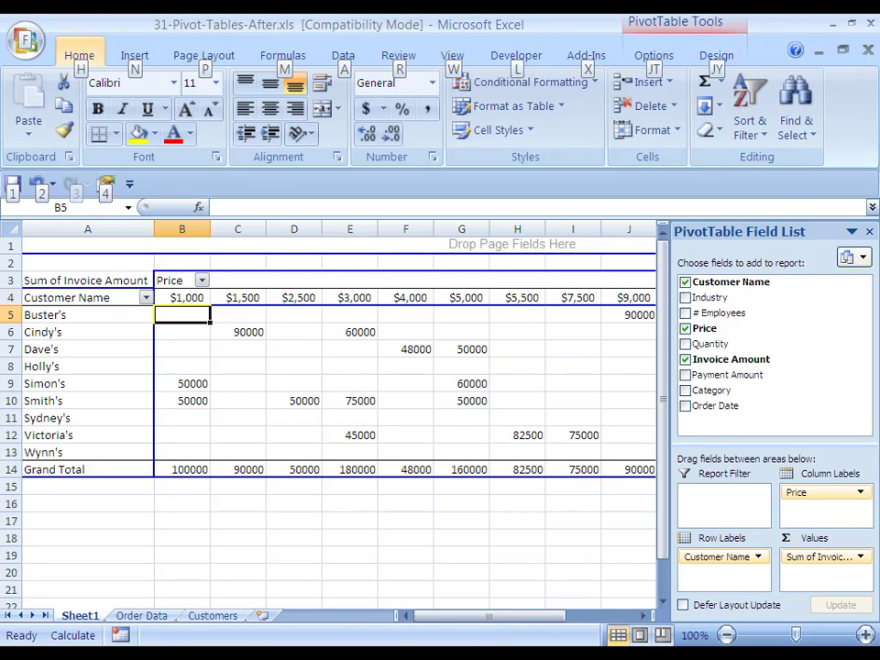
{"action": "key", "text": "j"}
{"action": "key", "text": "t"}
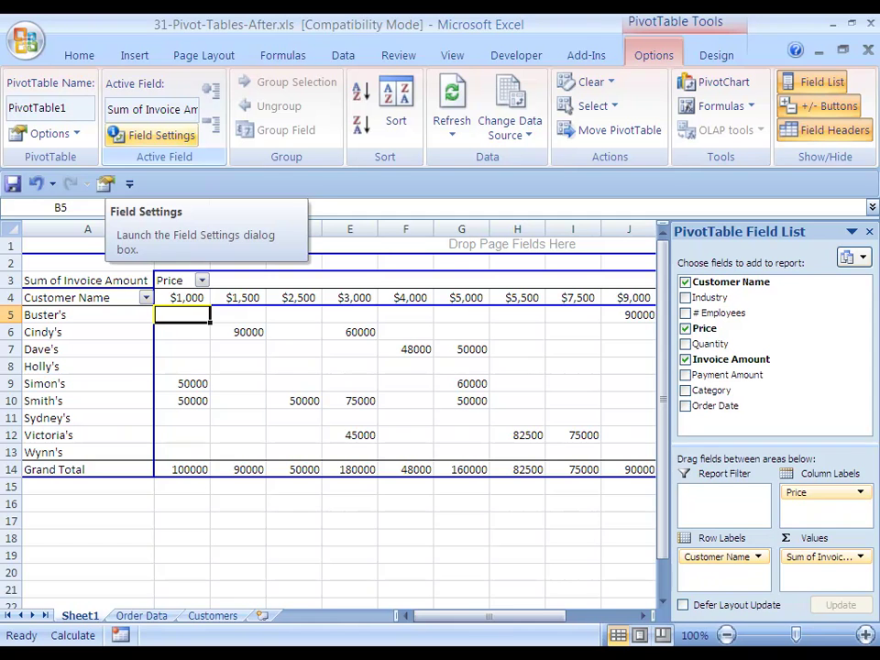
{"action": "key", "text": "alt"}
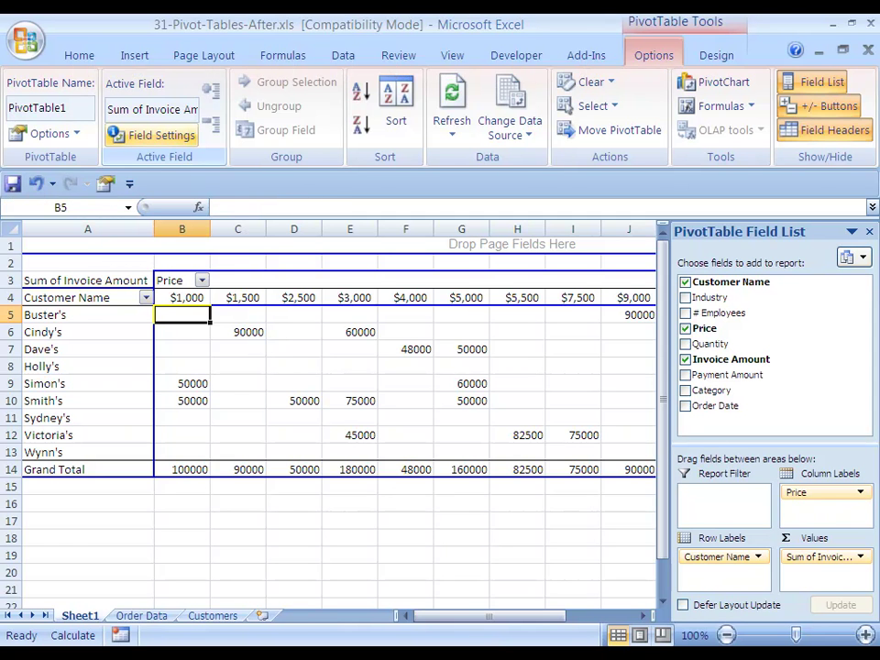
{"action": "key", "text": "n"}
{"action": "key", "text": "Escape"}
{"action": "key", "text": "Escape"}
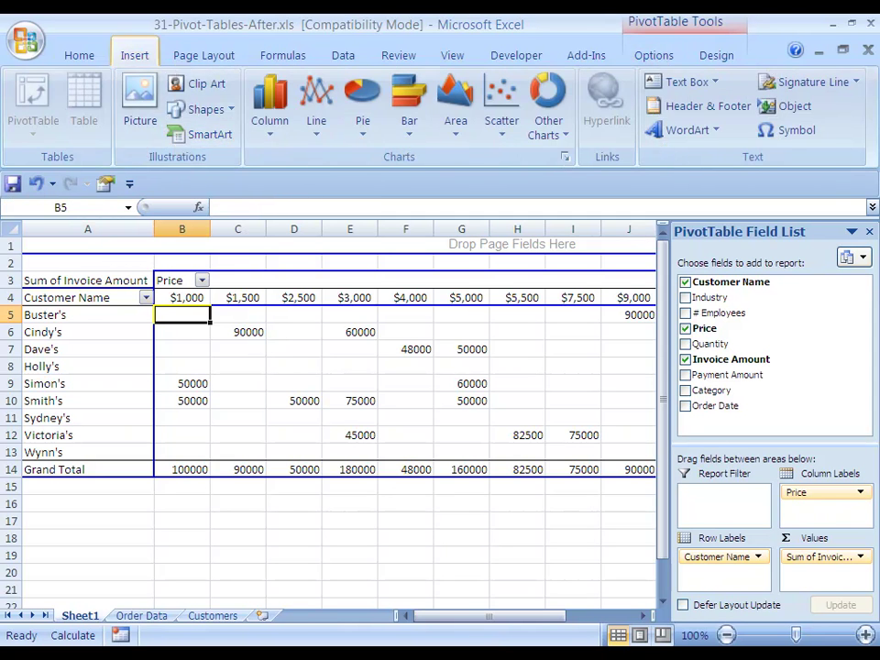
{"action": "left_click", "coordinate": [152, 135]}
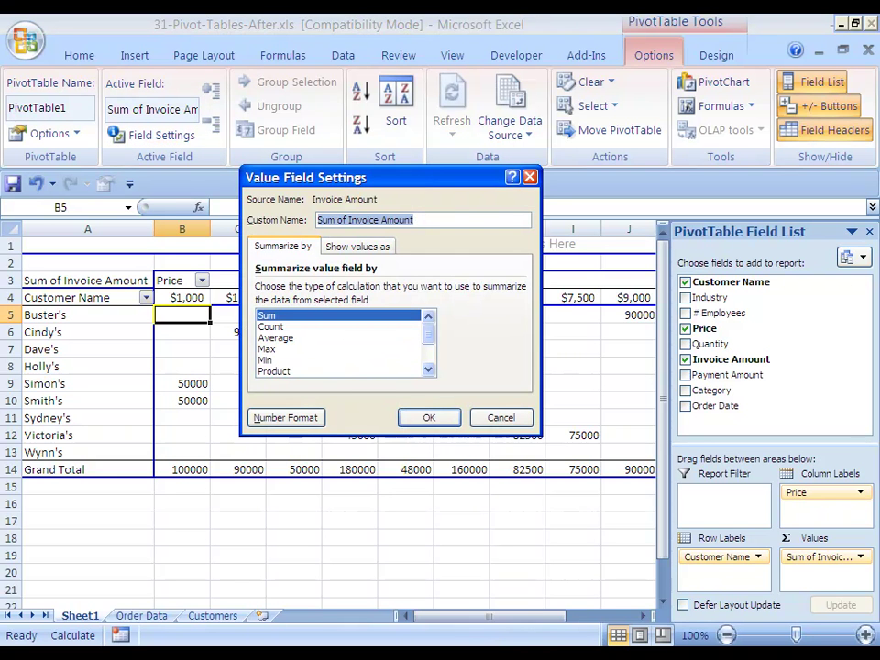
- Set the number format of the Invoice Amount value field to Accounting with 0 decimal places
{"action": "key", "text": "Tab"}
{"action": "key", "text": "Tab"}
{"action": "key", "text": "Tab"}
{"action": "key", "text": "Tab"}
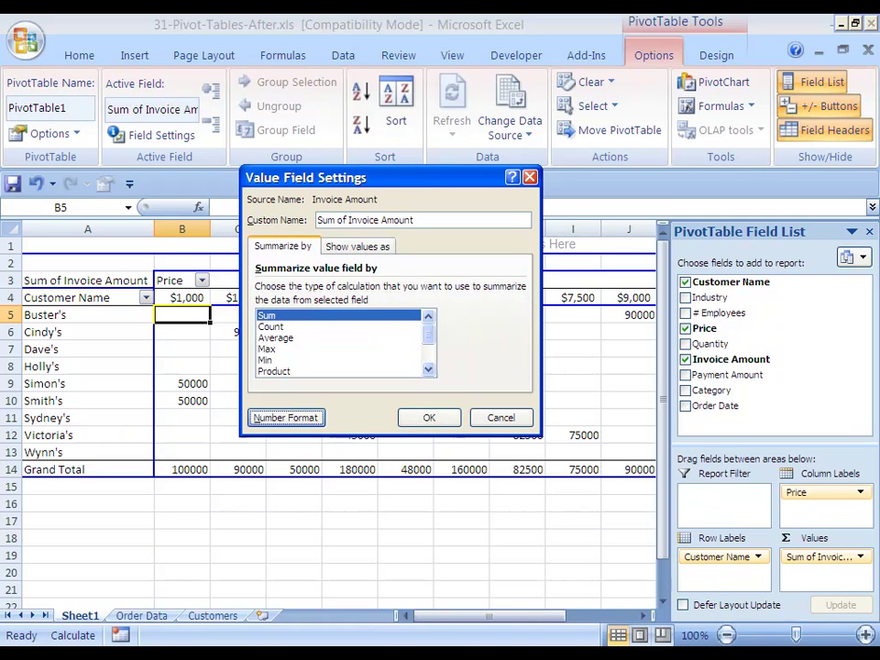
{"action": "key", "text": "Tab"}
{"action": "key", "text": "Tab"}
{"action": "key", "text": "Tab"}
{"action": "key", "text": "Tab"}
{"action": "key", "text": "alt+n"}
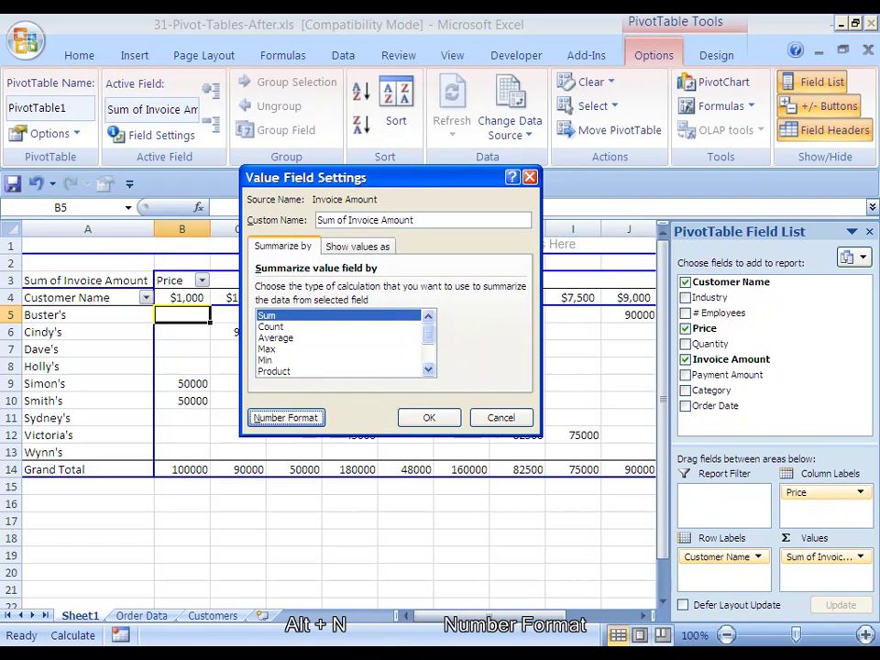
{"action": "key", "text": "alt+n"}
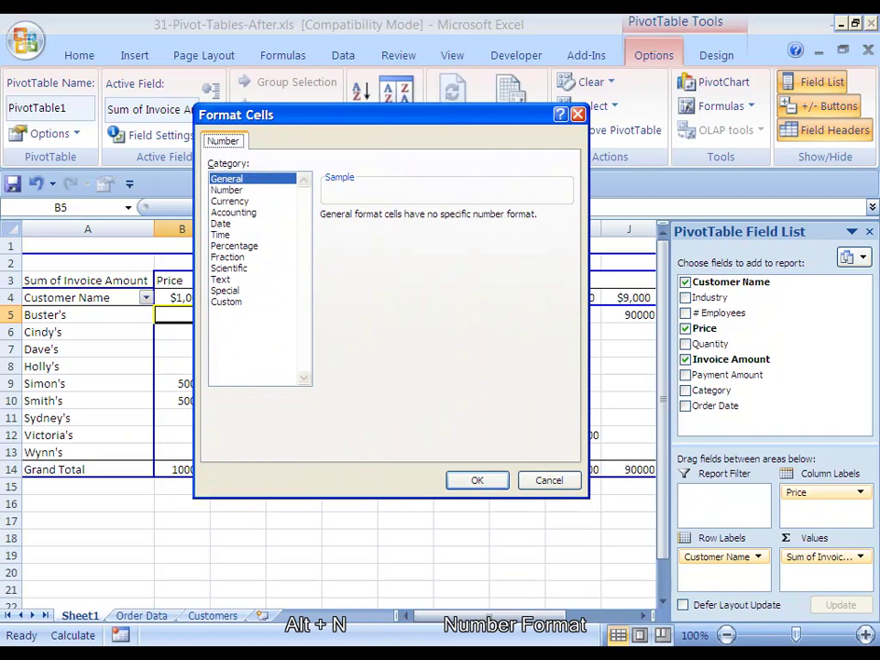
{"action": "left_click_drag", "start_coordinate": [392, 114], "coordinate": [461, 115]}
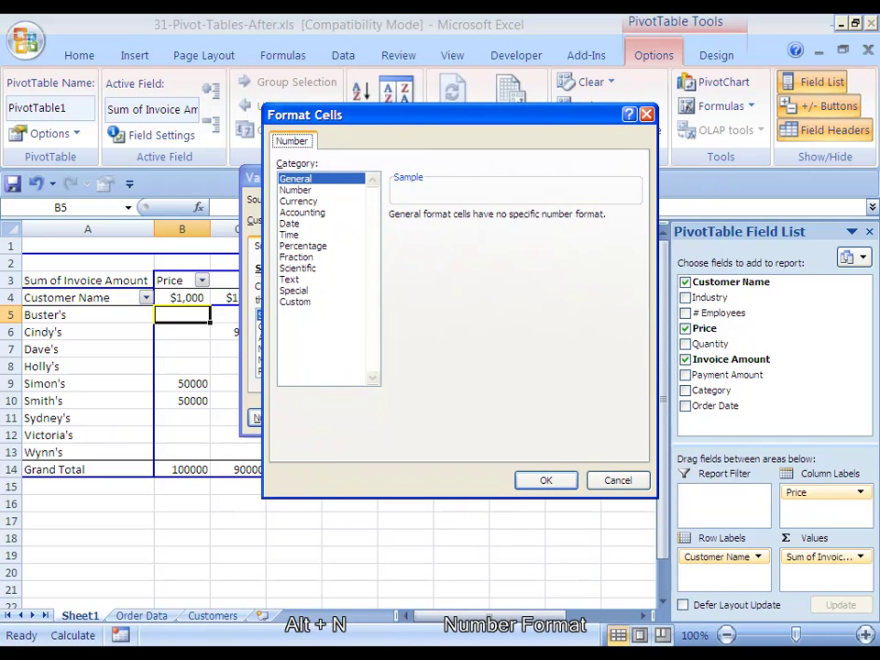
{"action": "key", "text": "alt+c"}
{"action": "key", "text": "a"}
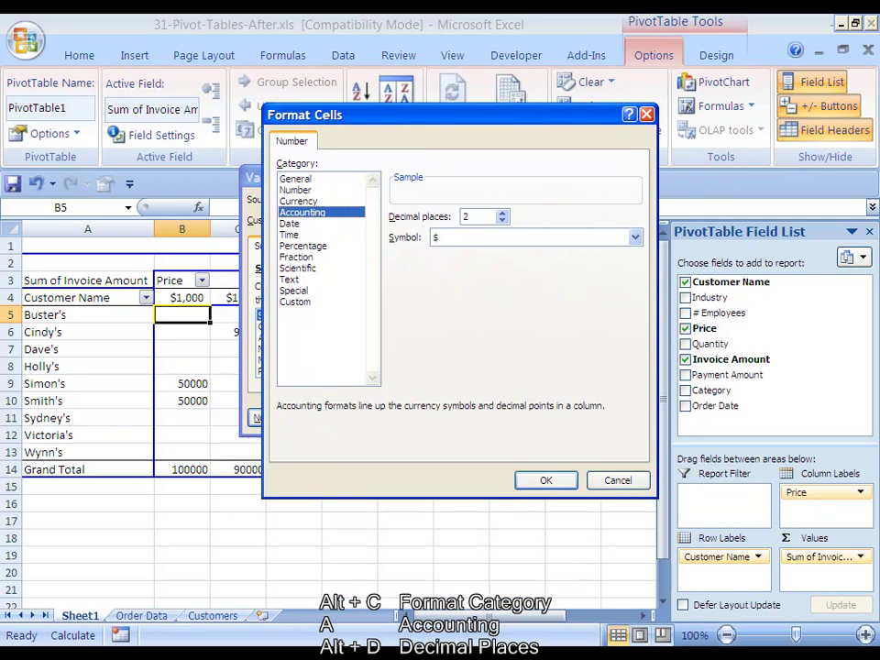
{"action": "key", "text": "alt+d"}
{"action": "type", "text": "0"}
{"action": "key", "text": "Return"}
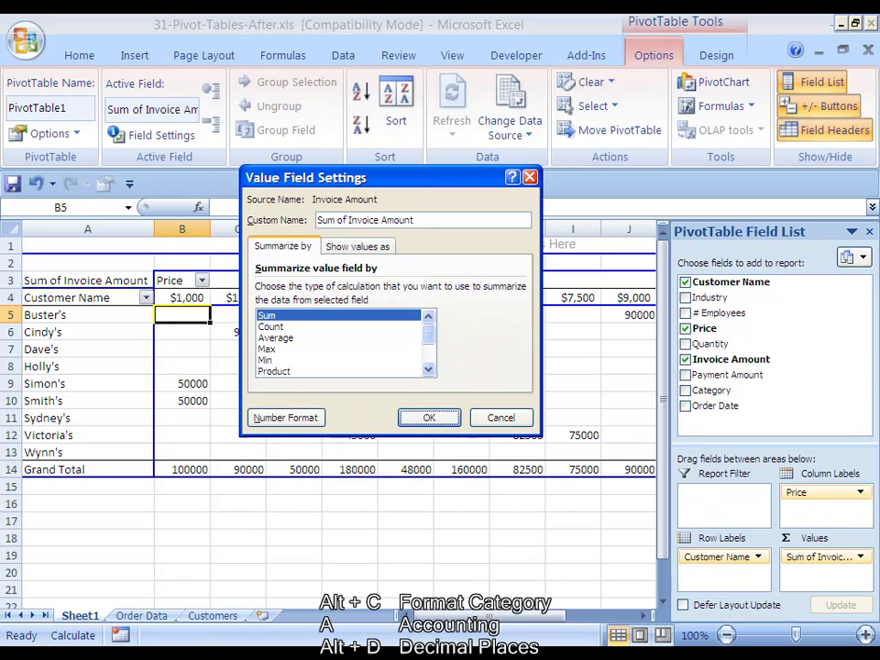
- Rename the value field as Total Invoice Amount and apply the field settings to the pivot table
{"action": "key", "text": "alt+c"}
{"action": "key", "text": "End"}
{"action": "key", "text": "ctrl+Left"}
{"action": "key", "text": "ctrl+Left"}
{"action": "key", "text": "shift+Home"}
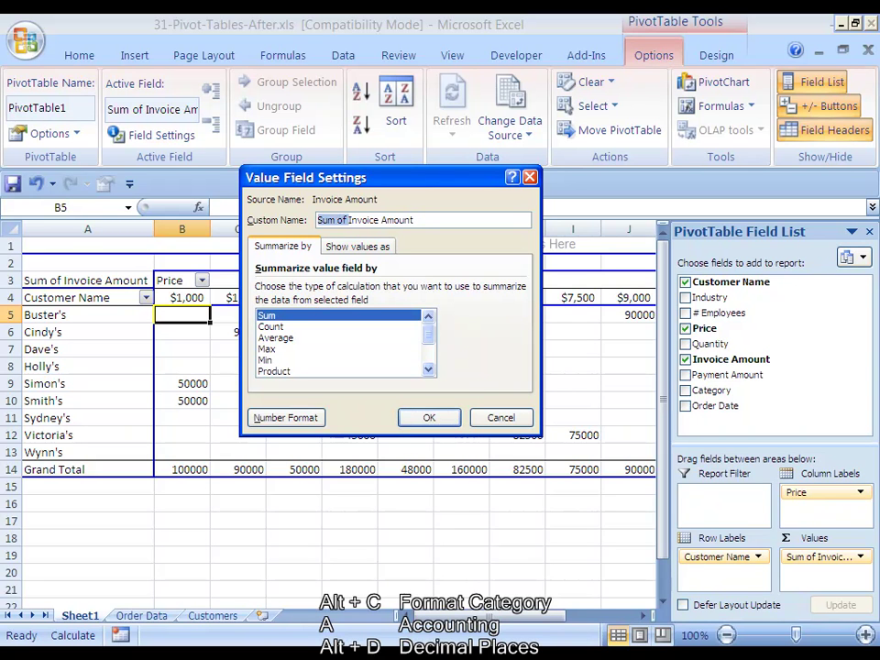
{"action": "key", "text": "Delete"}
{"action": "type", "text": "Total"}
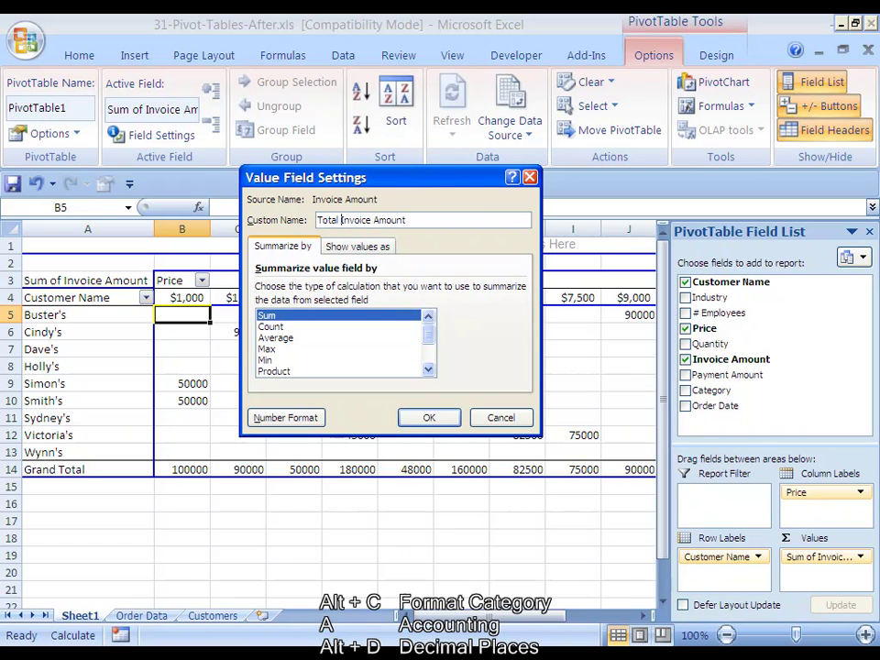
{"action": "key", "text": "Return"}
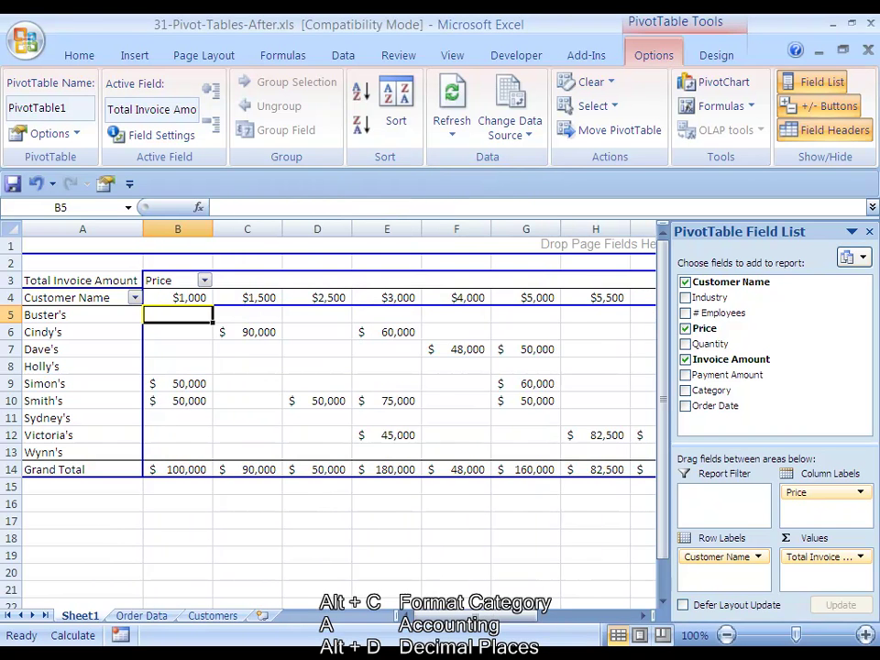
- Review the formatted invoice amounts across the customer rows and Price columns as far as the Grand Total column
{"action": "key", "text": "Right"}
{"action": "key", "text": "Right"}
{"action": "key", "text": "Left"}
{"action": "key", "text": "Left"}
{"action": "key", "text": "Left"}
{"action": "key", "text": "Up"}
{"action": "key", "text": "Up"}
{"action": "key", "text": "Down"}
{"action": "key", "text": "Down"}
{"action": "key", "text": "Down"}
{"action": "key", "text": "Down"}
{"action": "key", "text": "Down"}
{"action": "key", "text": "Down"}
{"action": "key", "text": "Down"}
{"action": "key", "text": "Down"}
{"action": "key", "text": "Right"}
{"action": "key", "text": "Right"}
{"action": "key", "text": "Right"}
{"action": "key", "text": "Right"}
{"action": "key", "text": "Right"}
{"action": "key", "text": "Right"}
{"action": "key", "text": "Right"}
{"action": "key", "text": "Right"}
{"action": "key", "text": "Right"}
{"action": "key", "text": "Right"}
{"action": "key", "text": "Right"}
{"action": "key", "text": "Right"}
{"action": "key", "text": "Right"}
{"action": "key", "text": "Right"}
{"action": "key", "text": "Right"}
{"action": "key", "text": "Right"}
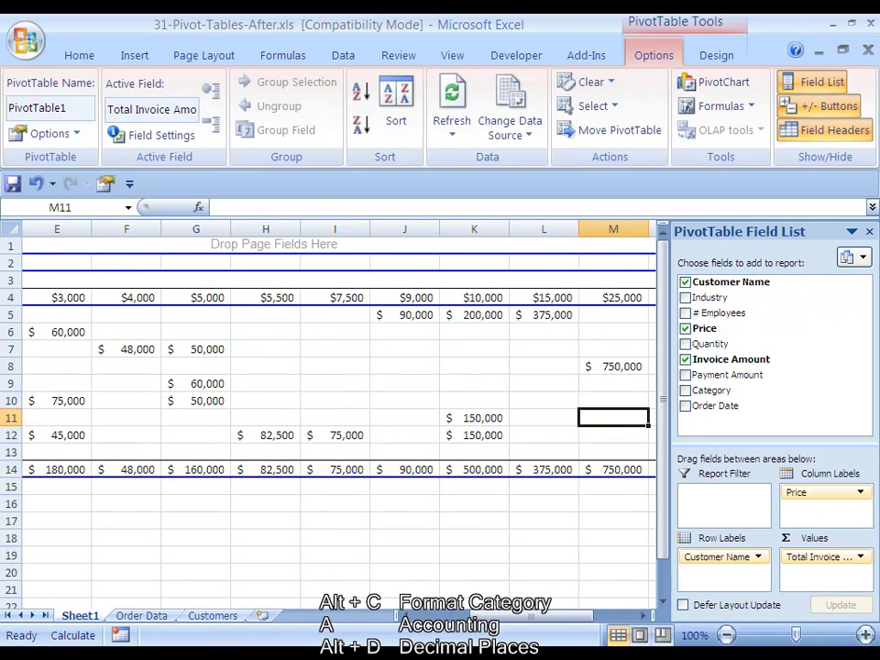
{"action": "key", "text": "Left"}
{"action": "key", "text": "Left"}
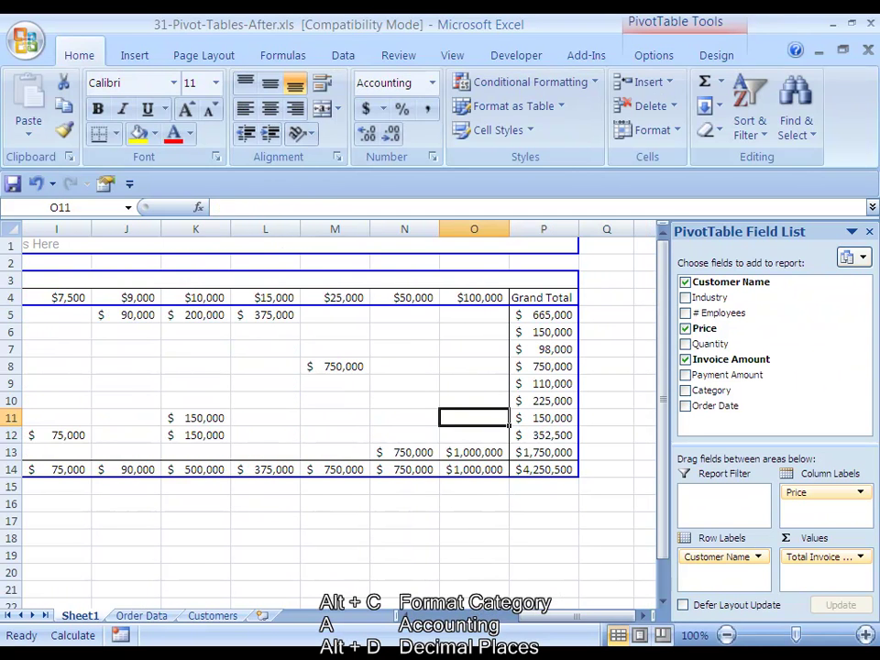
{"action": "key", "text": "Home"}
{"action": "key", "text": "Right"}
{"action": "key", "text": "Up"}
{"action": "key", "text": "Up"}
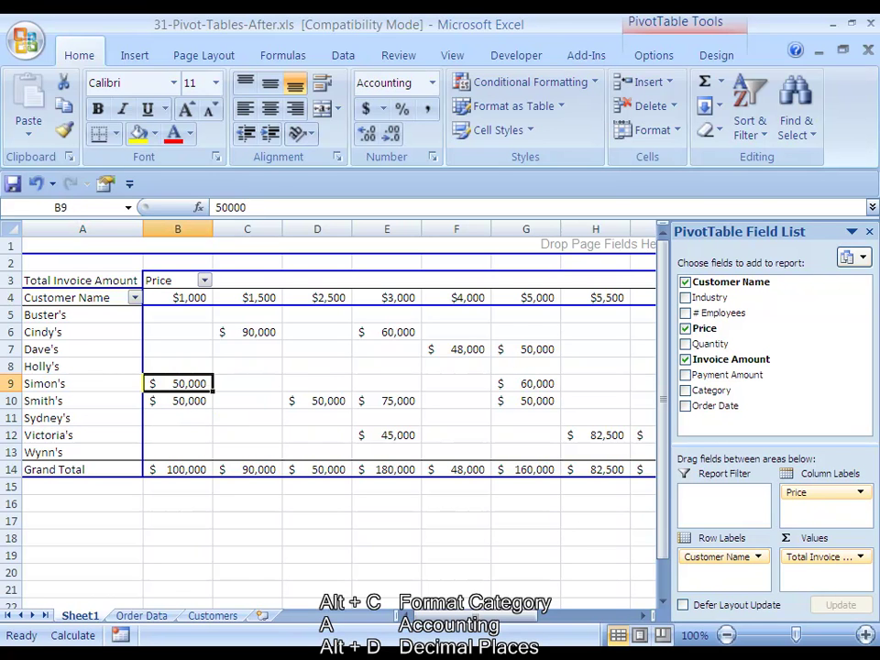
- Format the Price column field of the pivot table with the Accounting number format
{"action": "key", "text": "Up"}
{"action": "key", "text": "Up"}
{"action": "key", "text": "Up"}
{"action": "key", "text": "Up"}
{"action": "key", "text": "Up"}
{"action": "key", "text": "Right"}
{"action": "key", "text": "Left"}
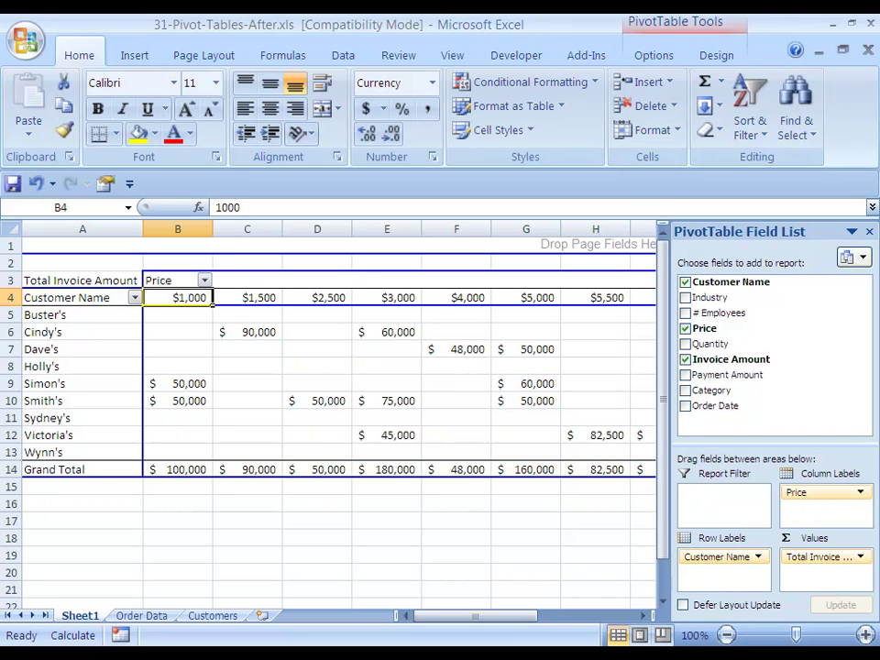
{"action": "key", "text": "alt+j"}
{"action": "key", "text": "t"}
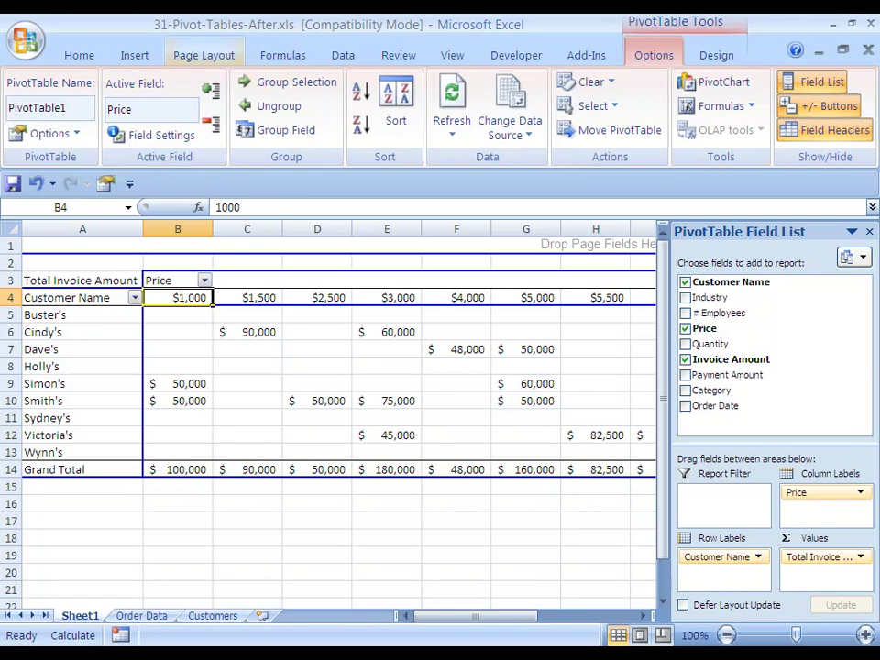
{"action": "left_click", "coordinate": [161, 134]}
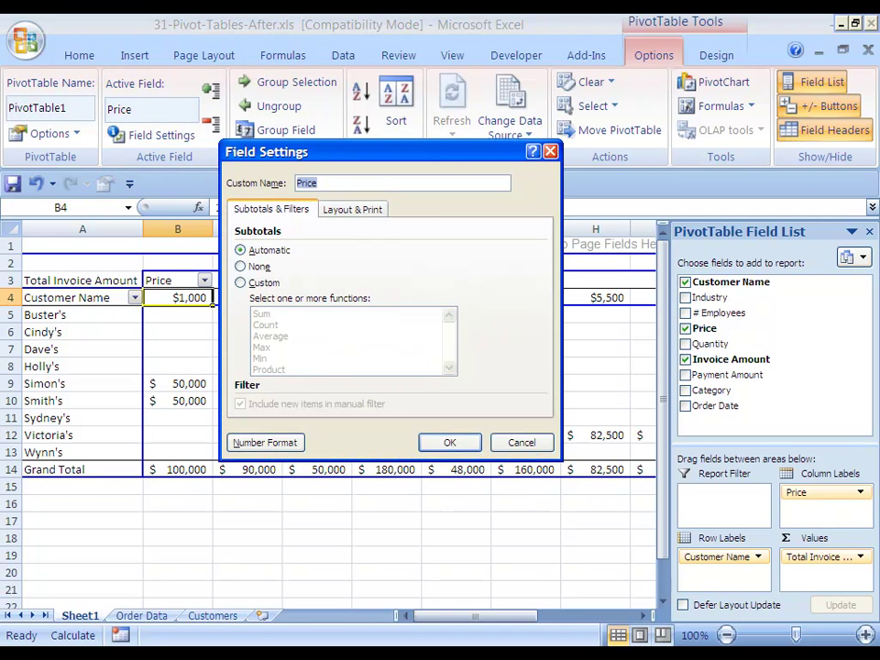
{"action": "key", "text": "alt+n"}
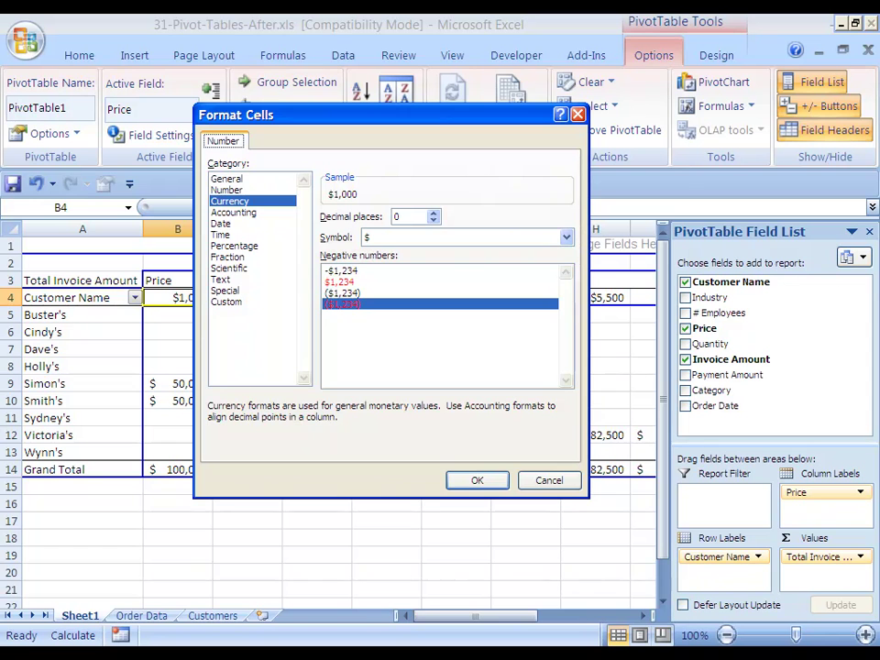
{"action": "left_click", "coordinate": [233, 211]}
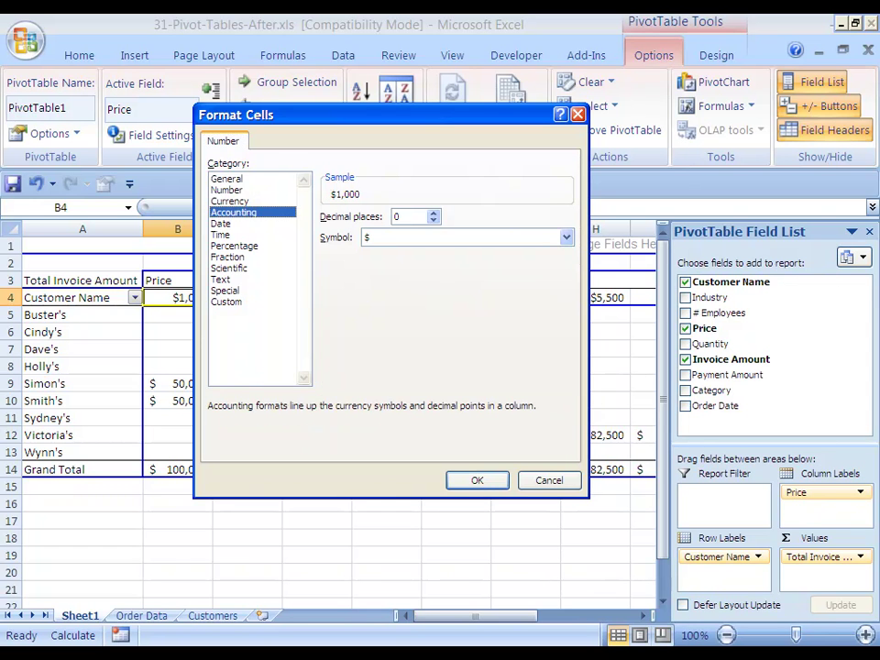
{"action": "key", "text": "Return"}
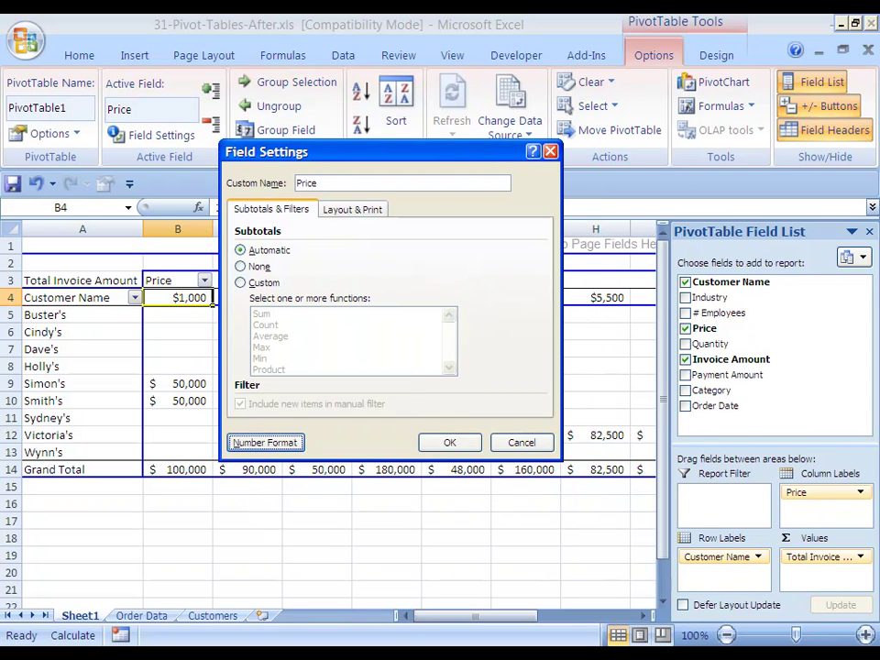
{"action": "key", "text": "alt+n"}
{"action": "key", "text": "Return"}
{"action": "key", "text": "Return"}
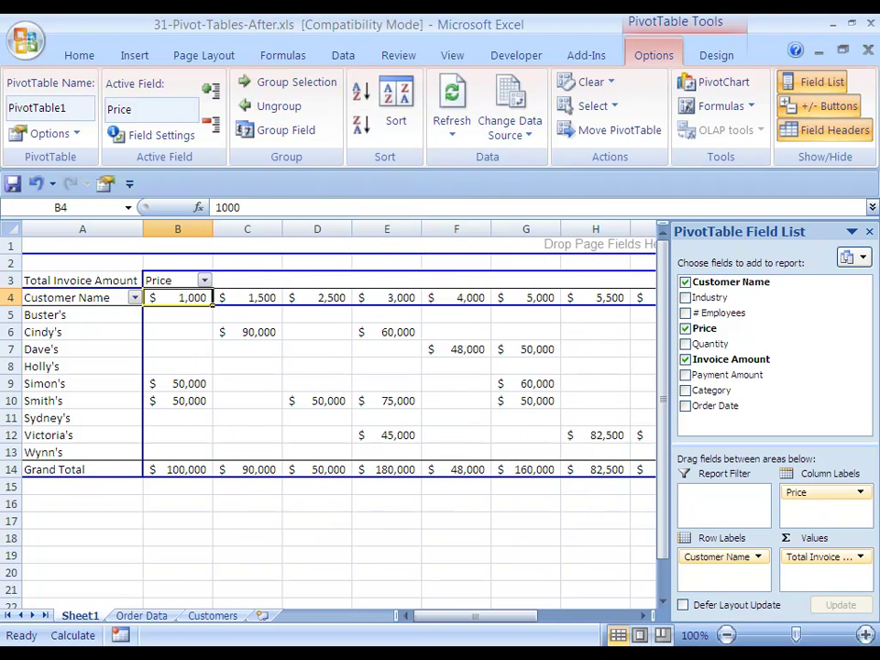
- Check the formatting of the Price headings across row 4 up to the Grand Total column, and return to the first price
{"action": "key", "text": "Right"}
{"action": "key", "text": "Right"}
{"action": "key", "text": "Right"}
{"action": "key", "text": "Right"}
{"action": "key", "text": "Right"}
{"action": "key", "text": "Right"}
{"action": "key", "text": "Right"}
{"action": "key", "text": "Right"}
{"action": "key", "text": "Right"}
{"action": "key", "text": "Right"}
{"action": "key", "text": "Right"}
{"action": "key", "text": "Right"}
{"action": "key", "text": "Right"}
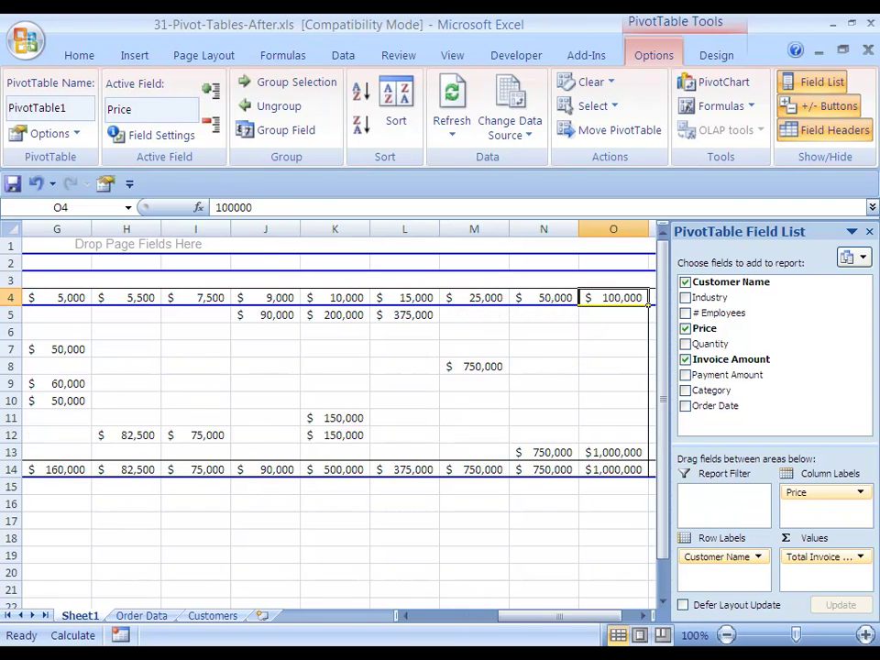
{"action": "key", "text": "Right"}
{"action": "key", "text": "Left"}
{"action": "key", "text": "Home"}
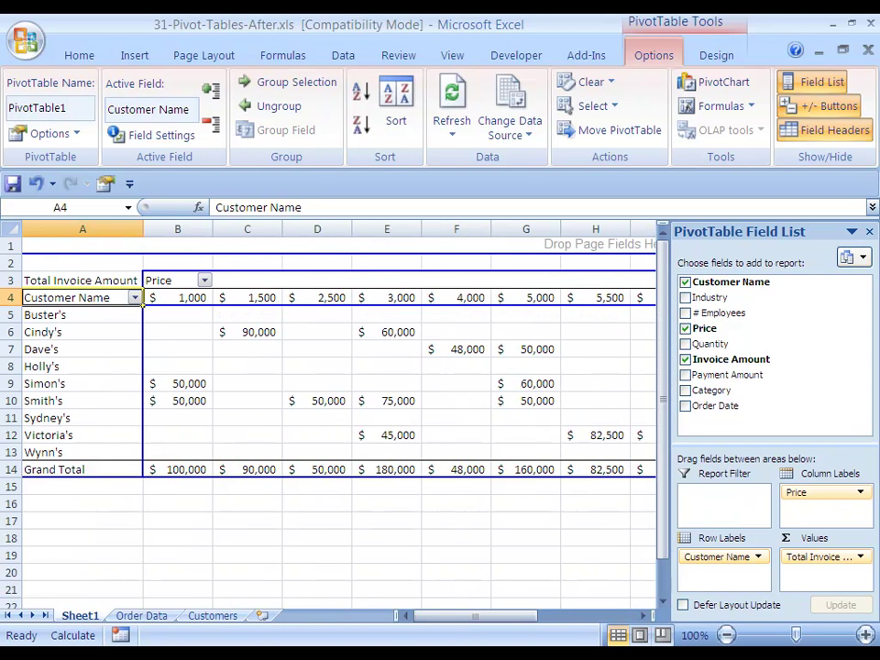
{"action": "key", "text": "Right"}
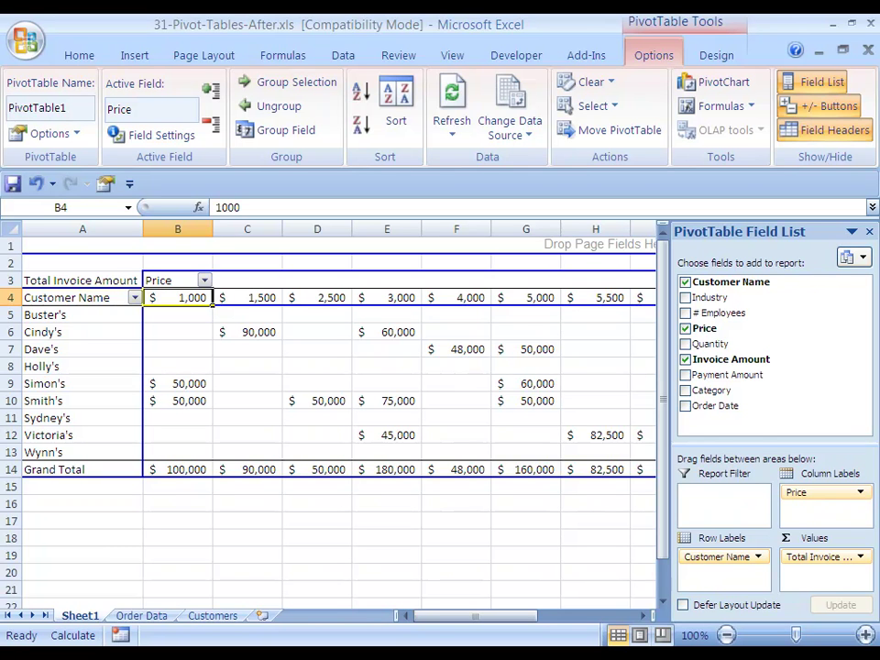
- Move the Price field from the column area to the row area, nested under Customer Name
{"action": "mouse_move", "coordinate": [161, 281]}
{"action": "left_mouse_down"}
{"action": "mouse_move", "coordinate": [174, 335]}
{"action": "mouse_move", "coordinate": [115, 332]}
{"action": "mouse_move", "coordinate": [129, 332]}
{"action": "left_mouse_up"}
{"action": "left_click", "coordinate": [308, 315]}
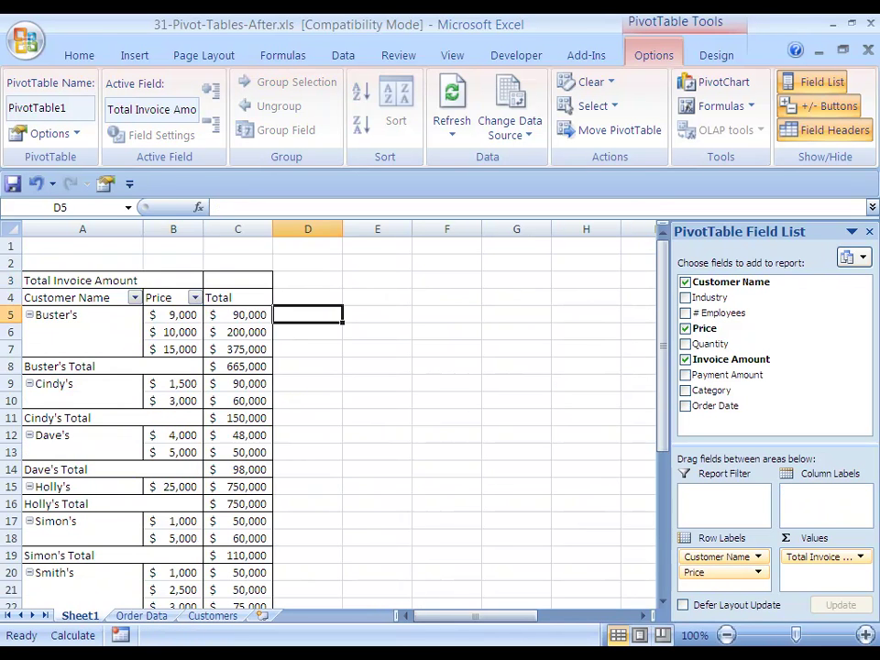
{"action": "left_click", "coordinate": [240, 315]}
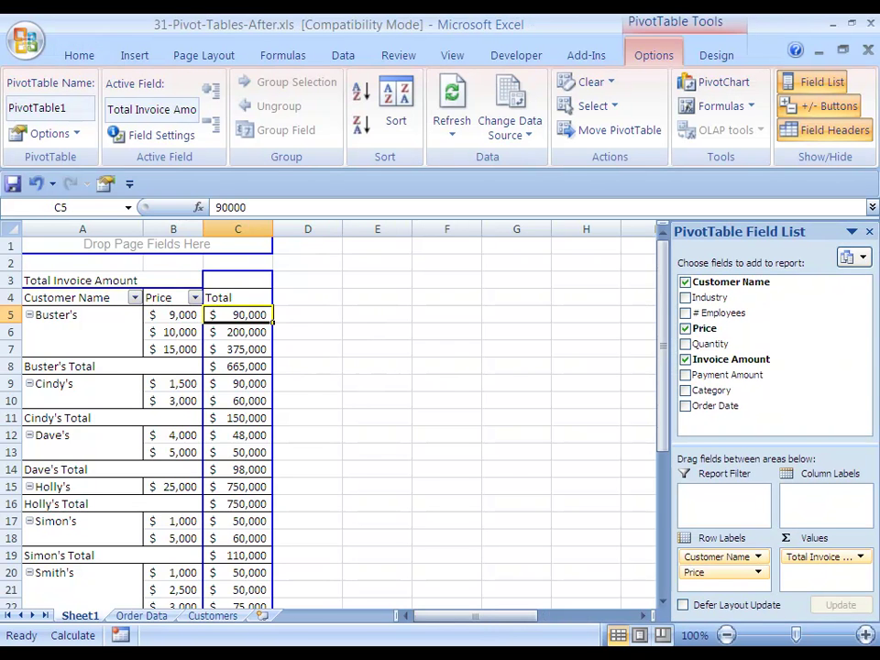
- Examine the price rows and subtotals of each customer down to the Grand Total, and return to the Customer Name heading
{"action": "scroll", "coordinate": [330, 413], "scroll_direction": "down", "scroll_amount": 6}
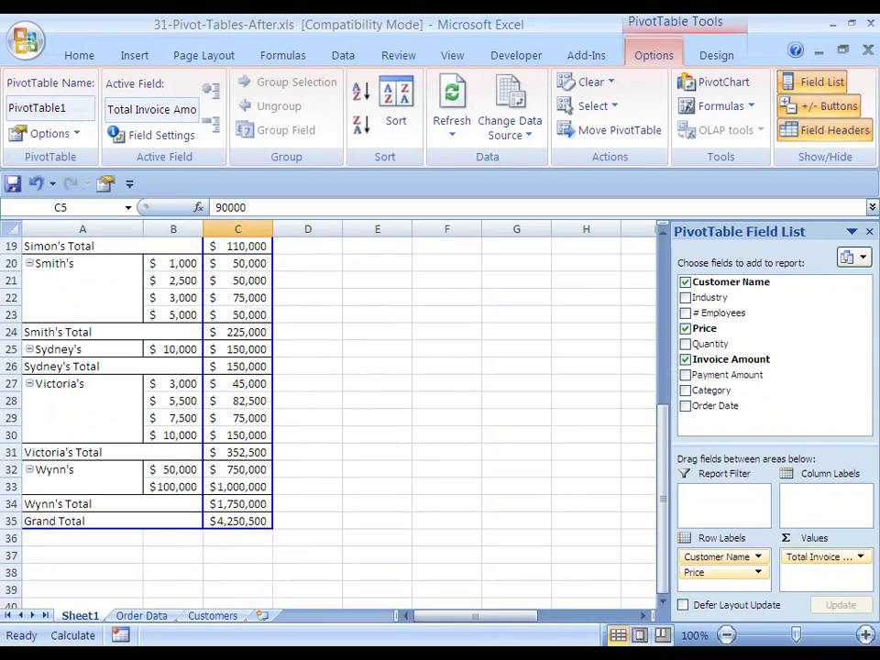
{"action": "scroll", "coordinate": [238, 403], "scroll_direction": "up", "scroll_amount": 6}
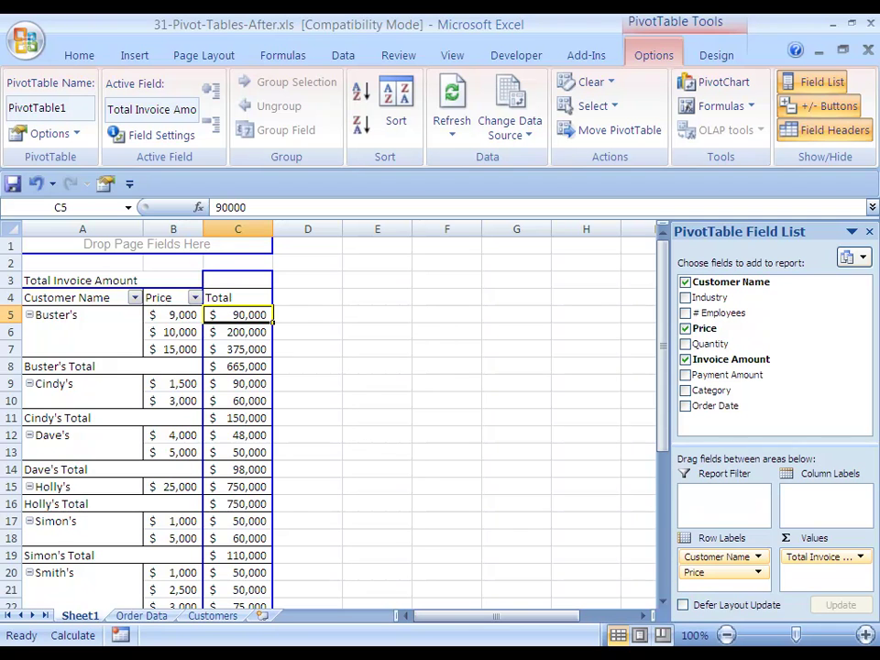
{"action": "key", "text": "Left"}
{"action": "key", "text": "Left"}
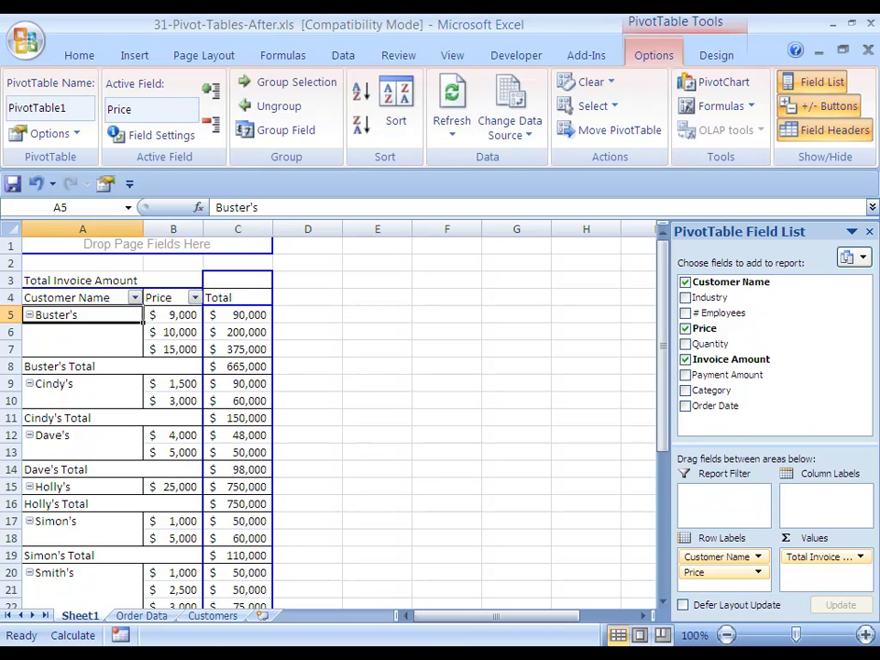
{"action": "key", "text": "Up"}
{"action": "key", "text": "Up"}
{"action": "key", "text": "Up"}
{"action": "key", "text": "Up"}
{"action": "key", "text": "Down"}
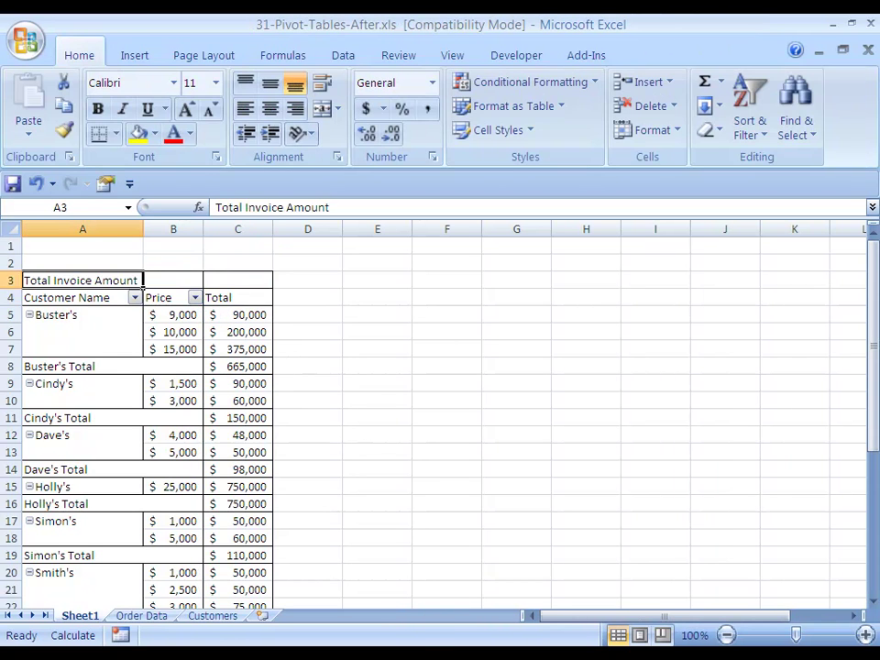
{"action": "key", "text": "Down"}
{"action": "key", "text": "Down"}
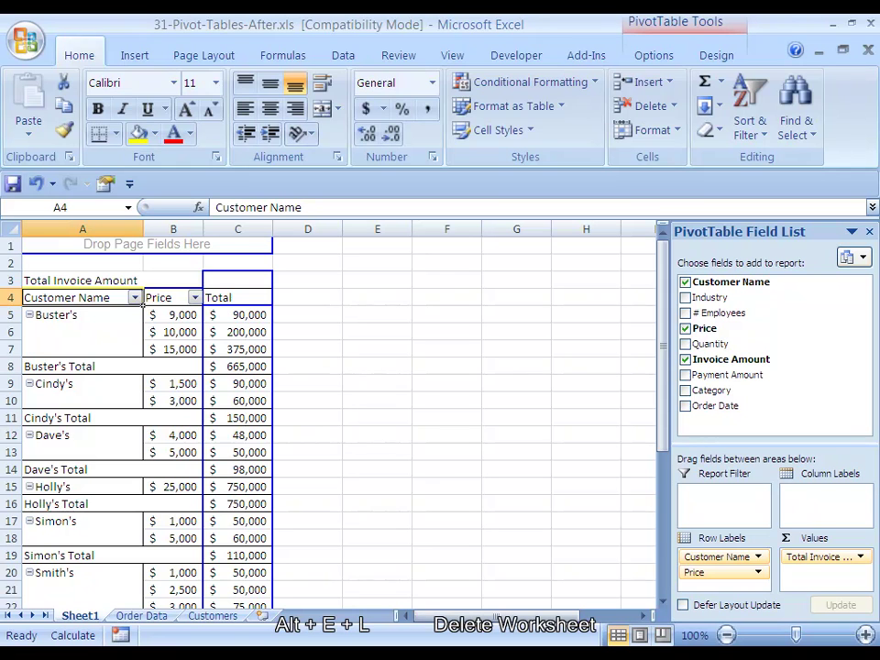
- Delete the Sheet1 worksheet that holds the pivot table
{"action": "key", "text": "alt+e"}
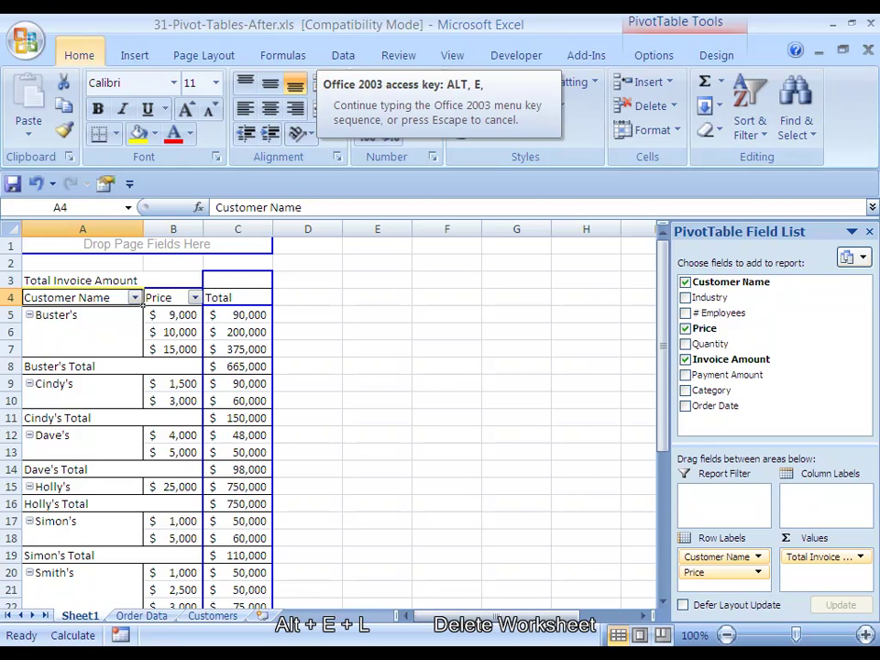
{"action": "key", "text": "l"}
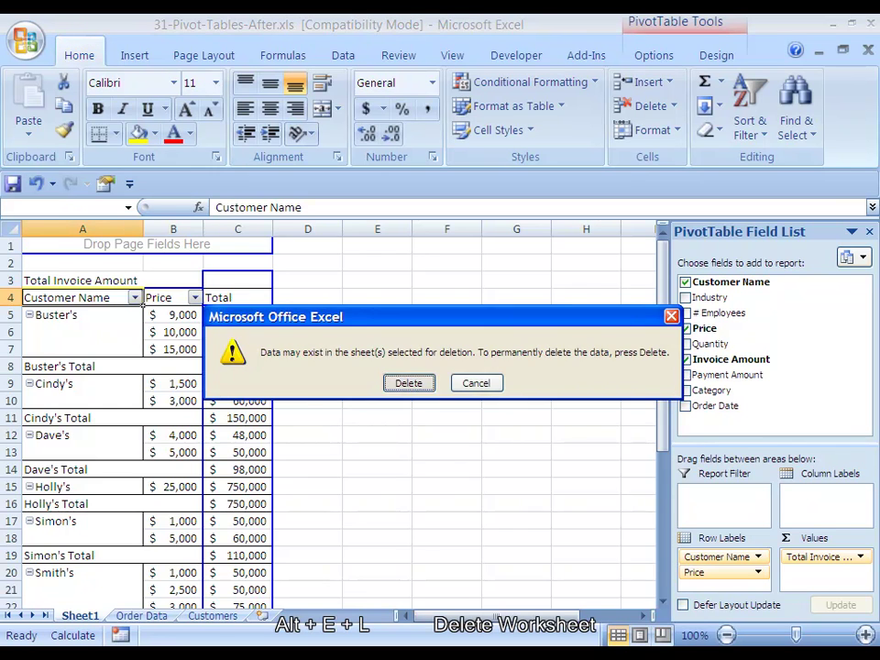
{"action": "key", "text": "Return"}
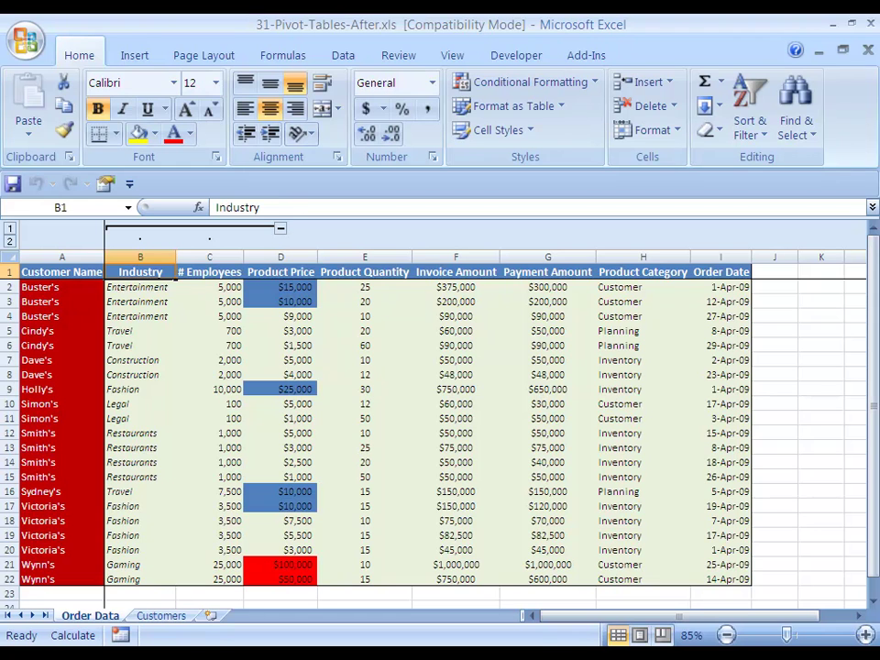
- Create a pivot table from the order data range A1:I22 on a new worksheet
{"action": "key", "text": "Left"}
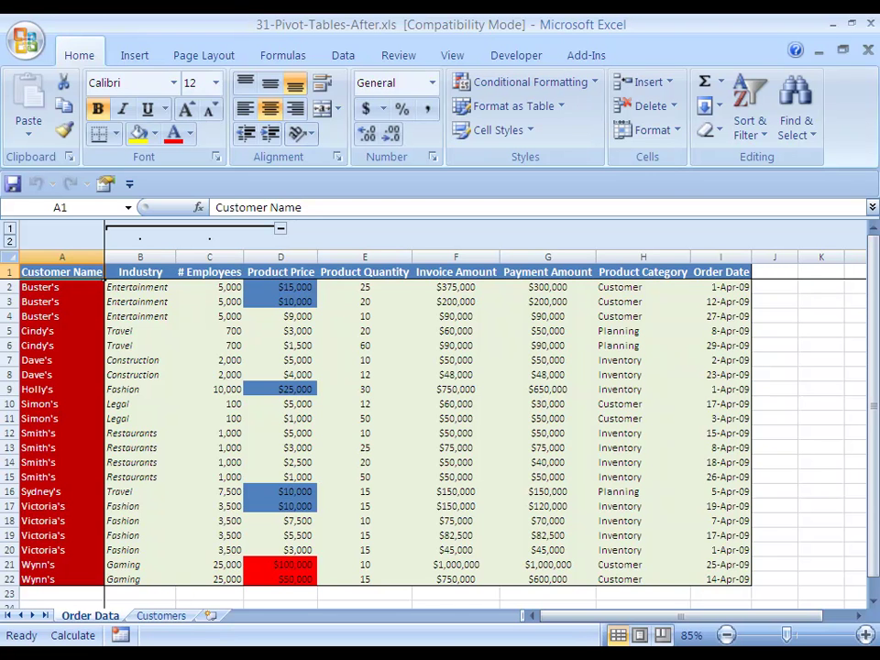
{"action": "key", "text": "Right"}
{"action": "key", "text": "Left"}
{"action": "key", "text": "ctrl+shift+Down"}
{"action": "key", "text": "ctrl+shift+Right"}
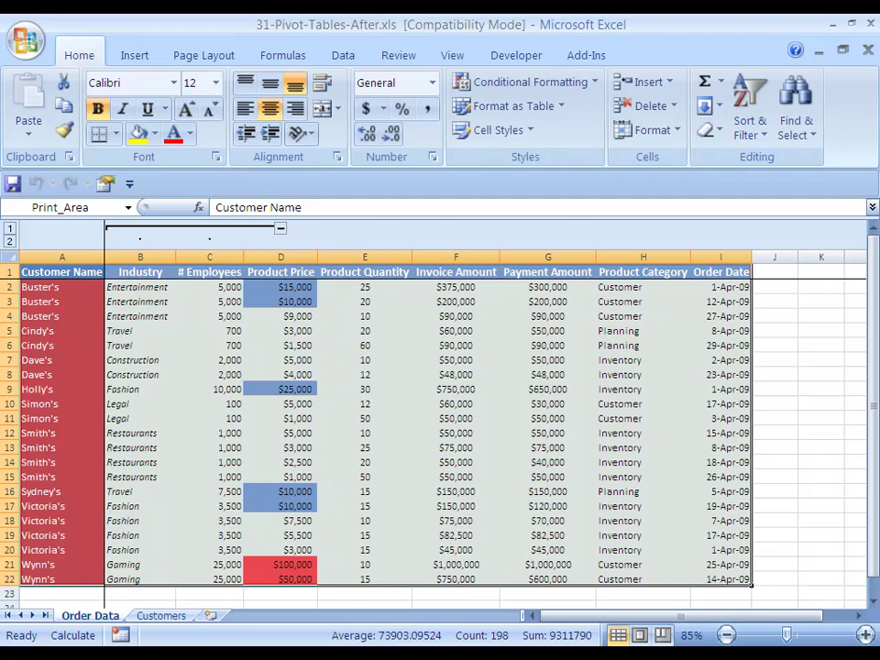
{"action": "key", "text": "alt+d"}
{"action": "key", "text": "p"}
{"action": "key", "text": "Return"}
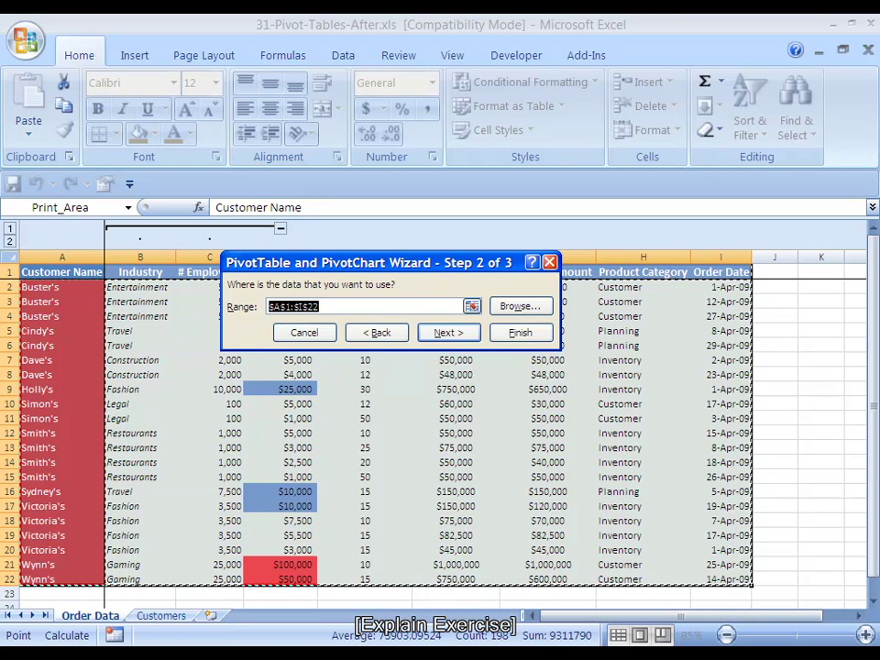
{"action": "key", "text": "Return"}
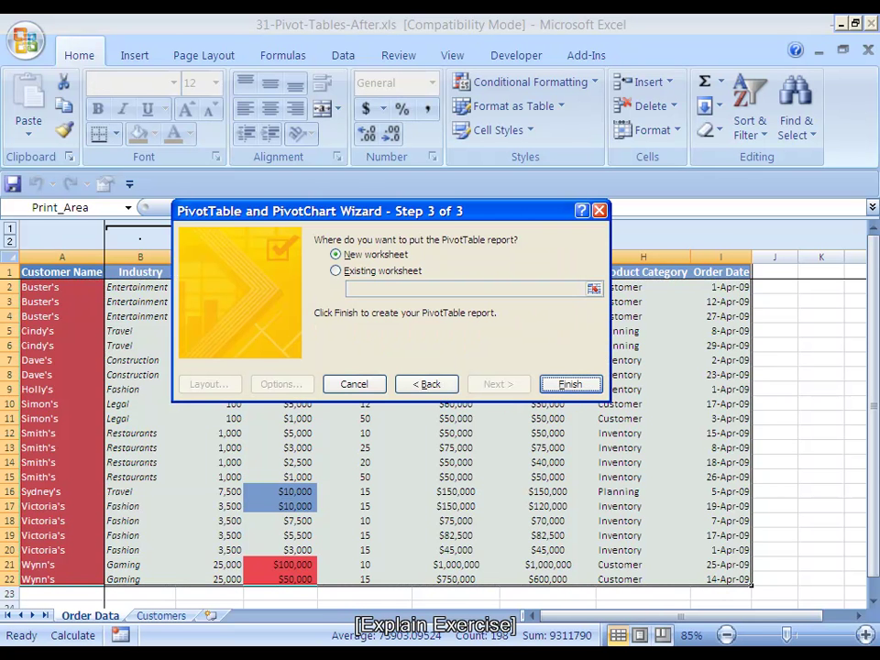
{"action": "key", "text": "Return"}
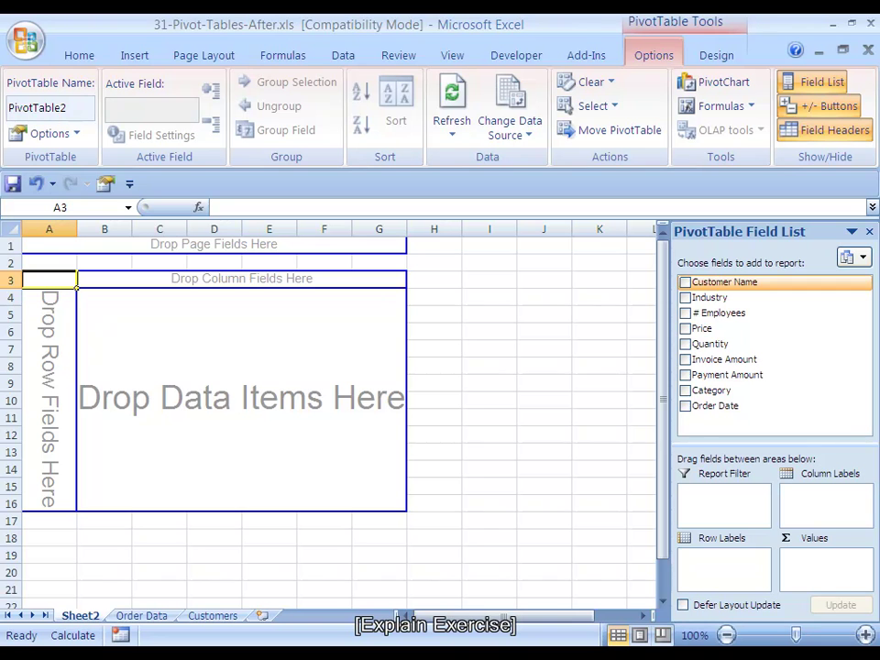
- Lay out the pivot table with Customer Name as the row field and Invoice Amount and Payment Amount as data items
{"action": "left_click_drag", "start_coordinate": [725, 282], "coordinate": [50, 395]}
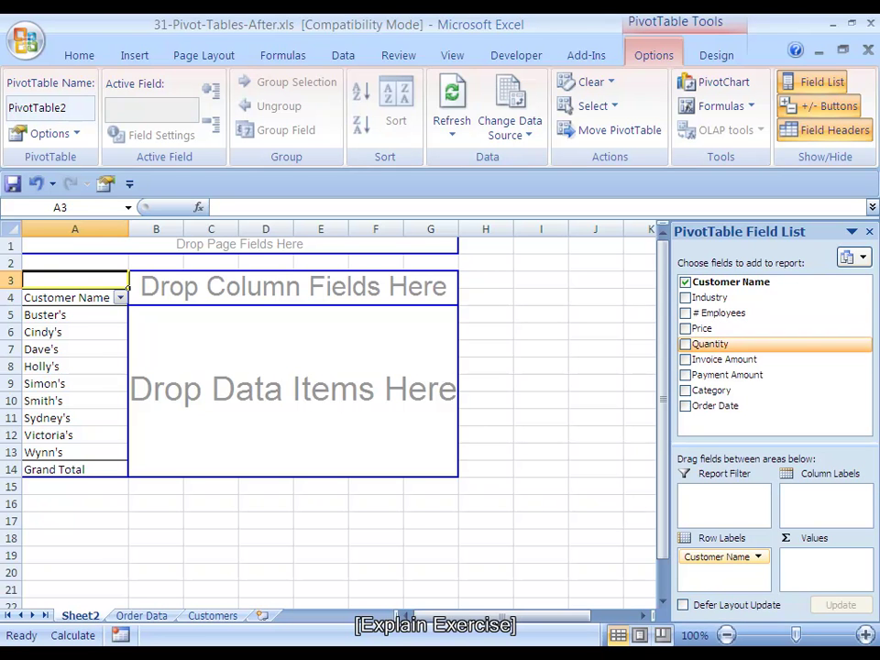
{"action": "left_click_drag", "start_coordinate": [725, 360], "coordinate": [303, 385]}
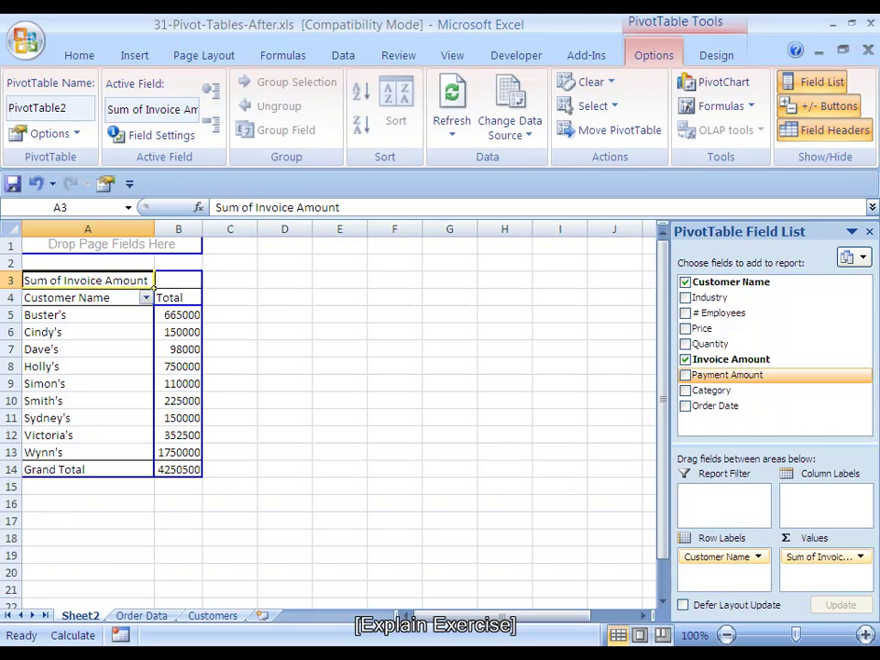
{"action": "left_click_drag", "start_coordinate": [727, 375], "coordinate": [178, 385]}
{"action": "left_click_drag", "start_coordinate": [154, 284], "coordinate": [153, 287]}
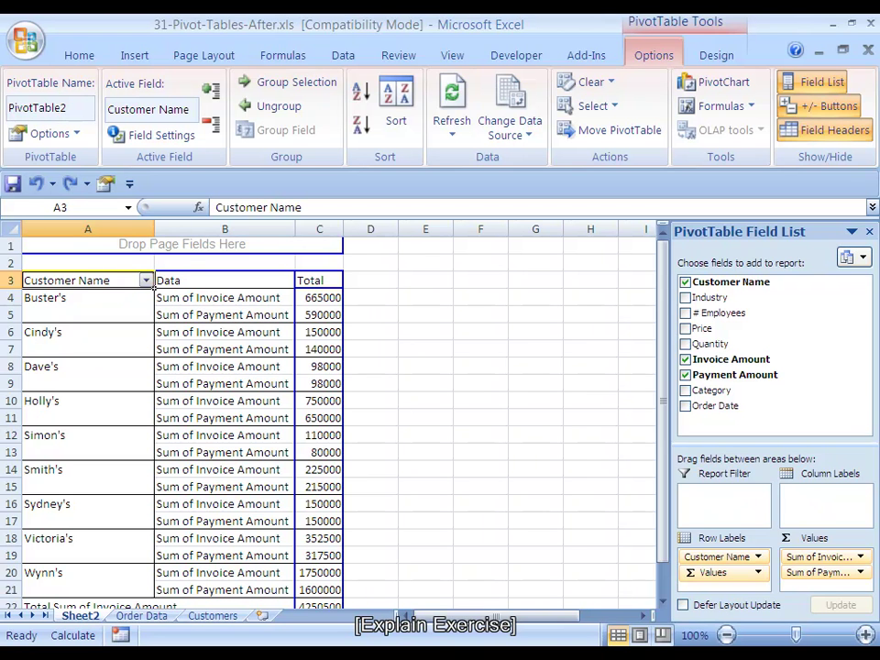
{"action": "mouse_move", "coordinate": [663, 272]}
{"action": "left_mouse_down"}
{"action": "mouse_move", "coordinate": [663, 304]}
{"action": "mouse_move", "coordinate": [663, 272]}
{"action": "left_mouse_up"}
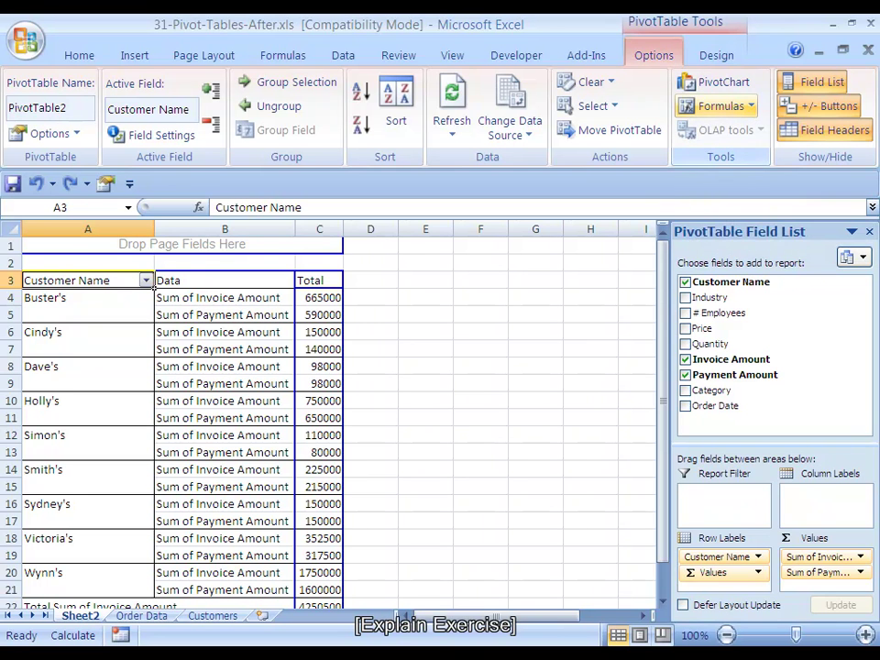
- Start a new calculated field in the pivot table and name it Remaining Balance
{"action": "left_click", "coordinate": [721, 105]}
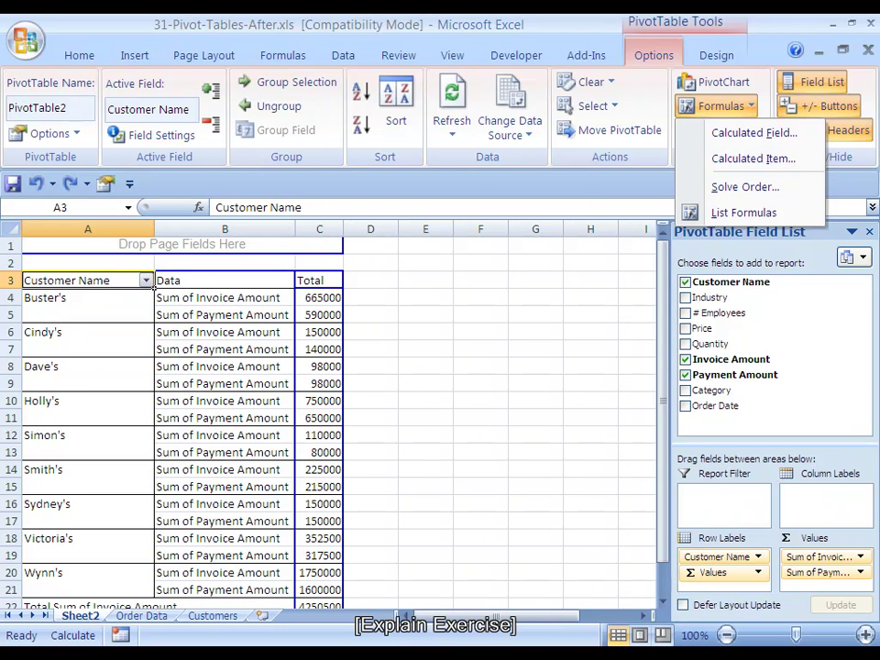
{"action": "key", "text": "f"}
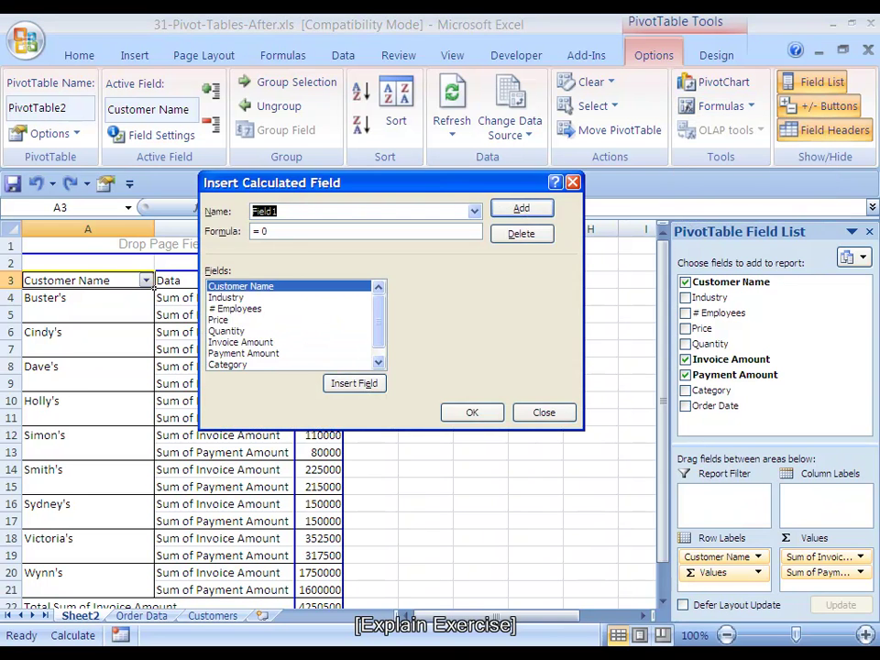
{"action": "left_click_drag", "start_coordinate": [367, 182], "coordinate": [541, 206]}
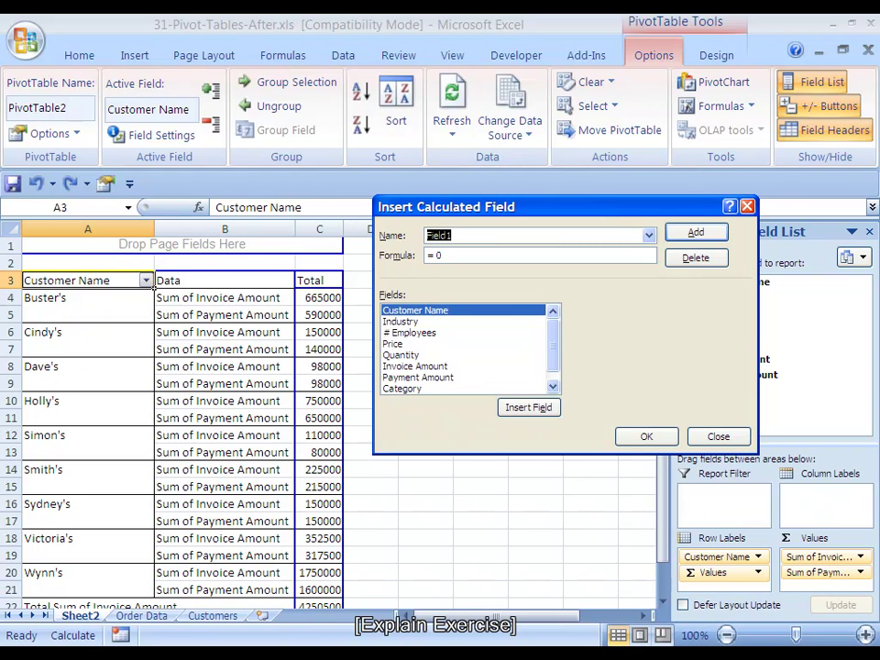
{"action": "type", "text": "Remain"}
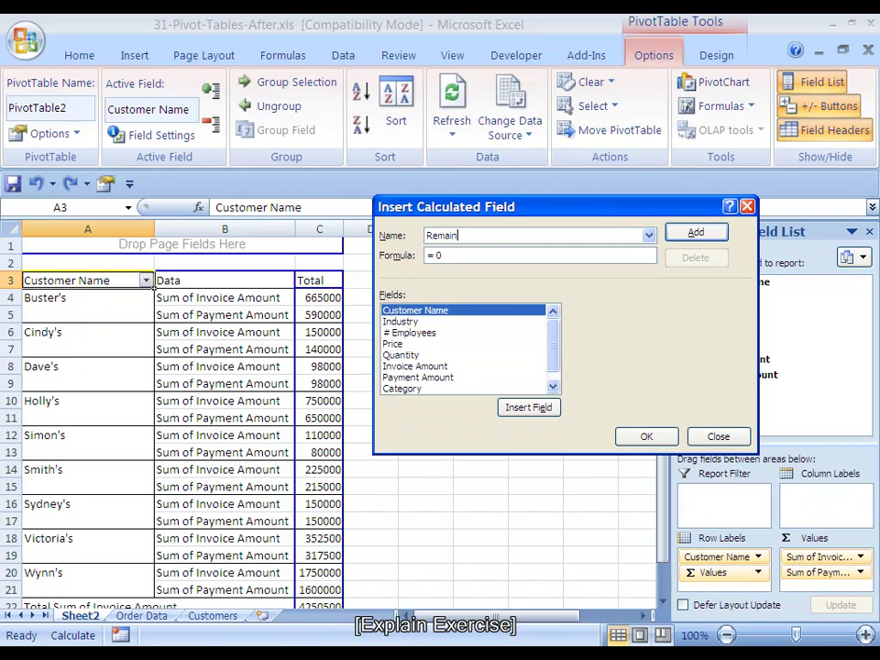
{"action": "type", "text": "ing Balance"}
- Define the Remaining Balance formula as 'Invoice Amount' - 'Payment Amount' and add the field to the pivot table
{"action": "key", "text": "Tab"}
{"action": "type", "text": "="}
{"action": "key", "text": "Tab"}
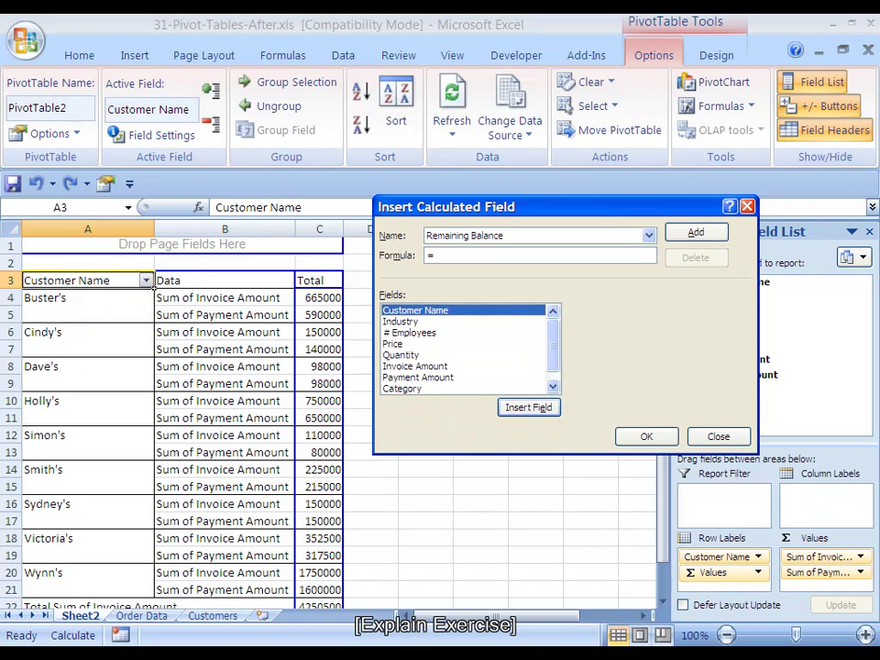
{"action": "mouse_move", "coordinate": [553, 345]}
{"action": "left_mouse_down"}
{"action": "mouse_move", "coordinate": [553, 355]}
{"action": "mouse_move", "coordinate": [553, 330]}
{"action": "mouse_move", "coordinate": [553, 355]}
{"action": "left_mouse_up"}
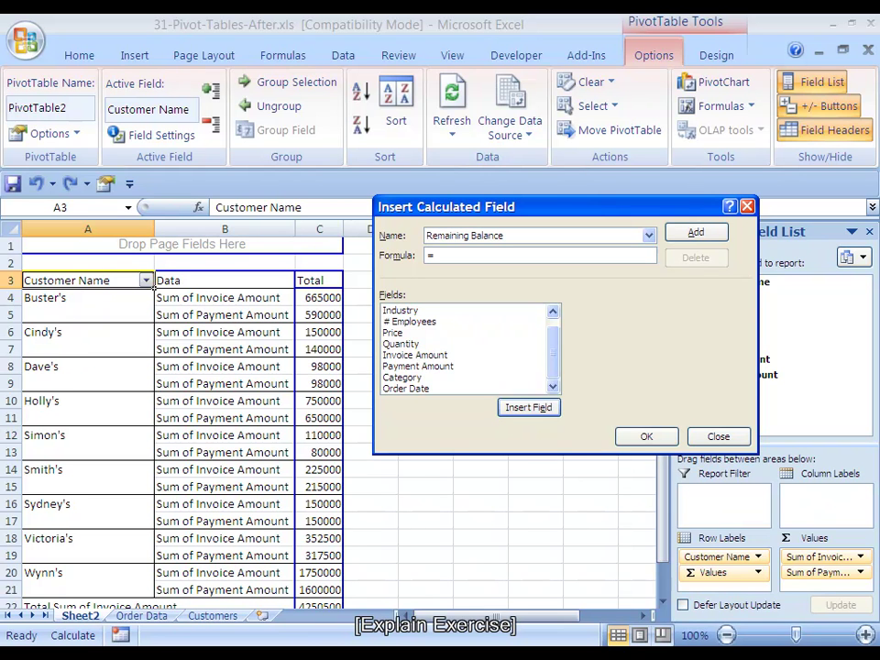
{"action": "left_click", "coordinate": [415, 355]}
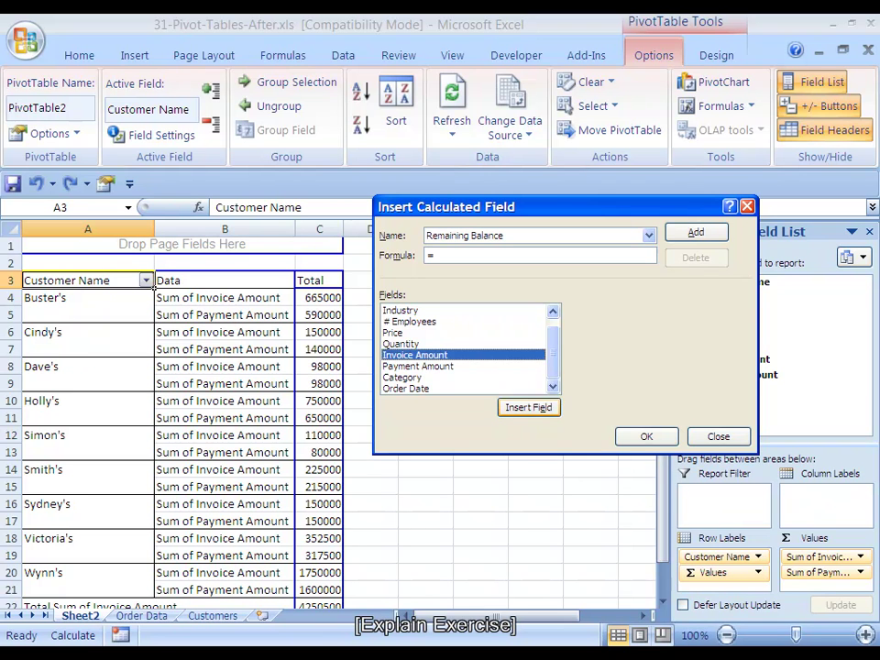
{"action": "left_click", "coordinate": [529, 407]}
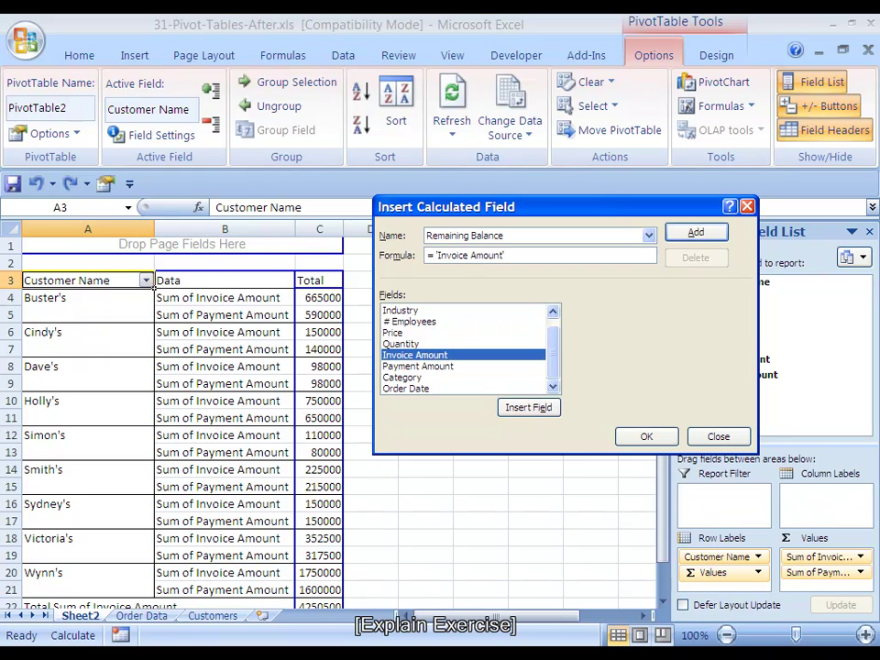
{"action": "type", "text": "-"}
{"action": "left_click", "coordinate": [418, 366]}
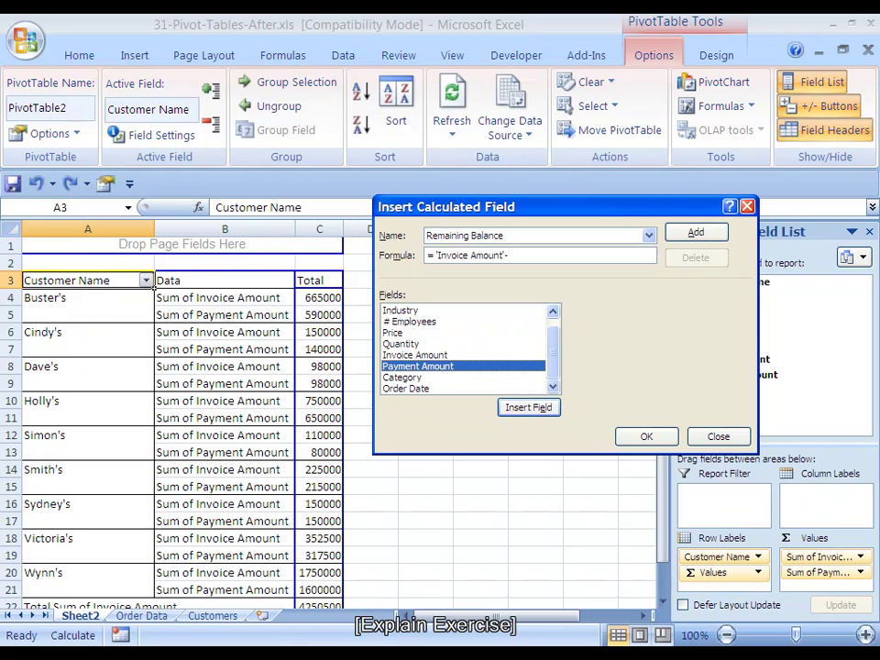
{"action": "left_click", "coordinate": [529, 407]}
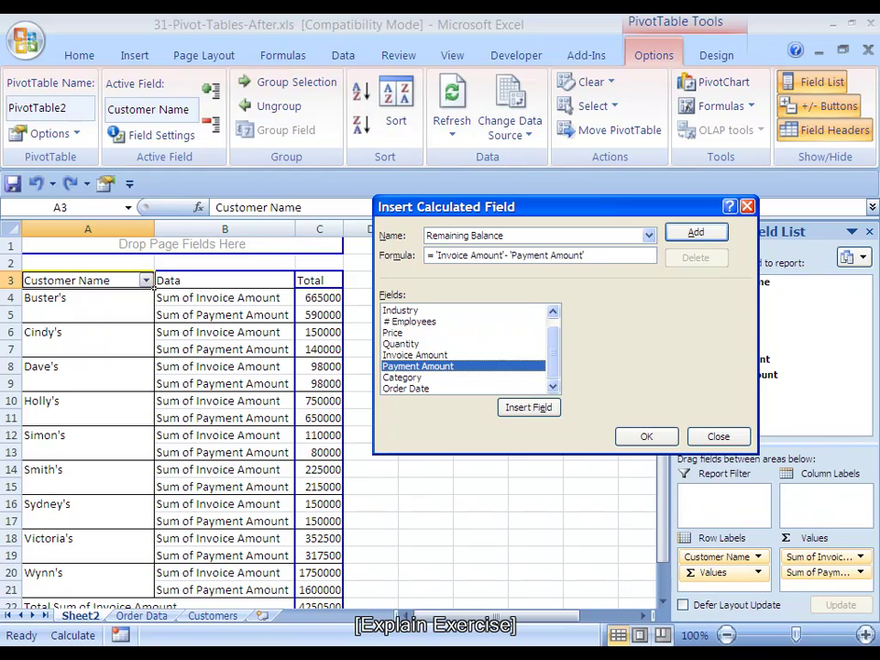
{"action": "key", "text": "Return"}
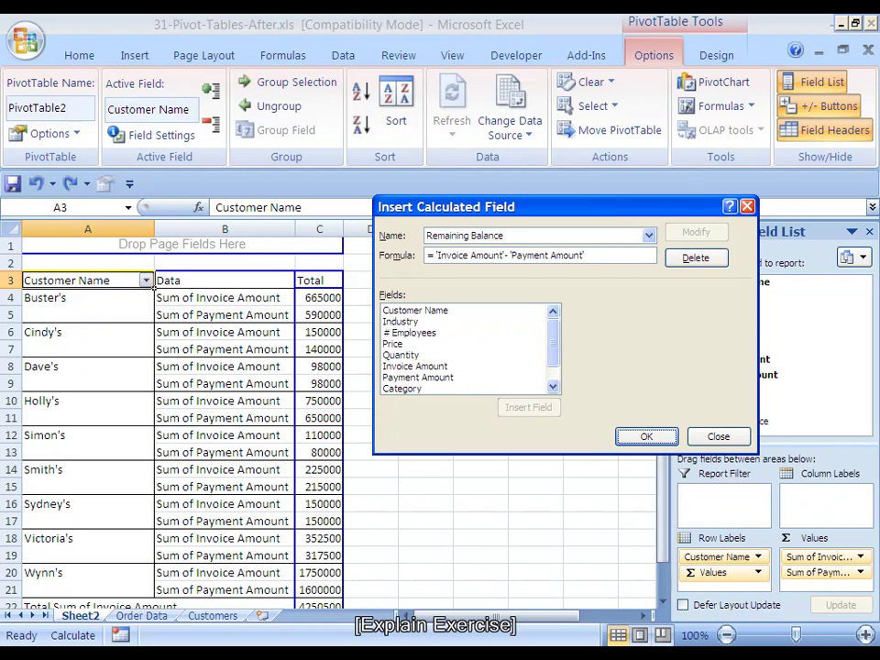
{"action": "key", "text": "Return"}
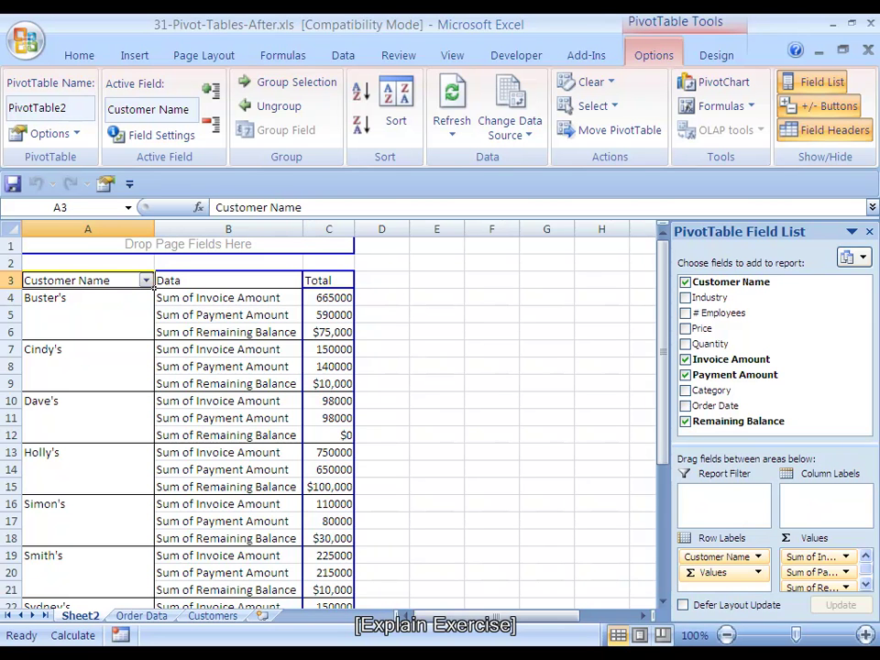
- Look over the pivot table headings and the first customer's row of data
{"action": "key", "text": "Right"}
{"action": "key", "text": "Right"}
{"action": "key", "text": "Right"}
{"action": "key", "text": "Left"}
{"action": "key", "text": "Down"}
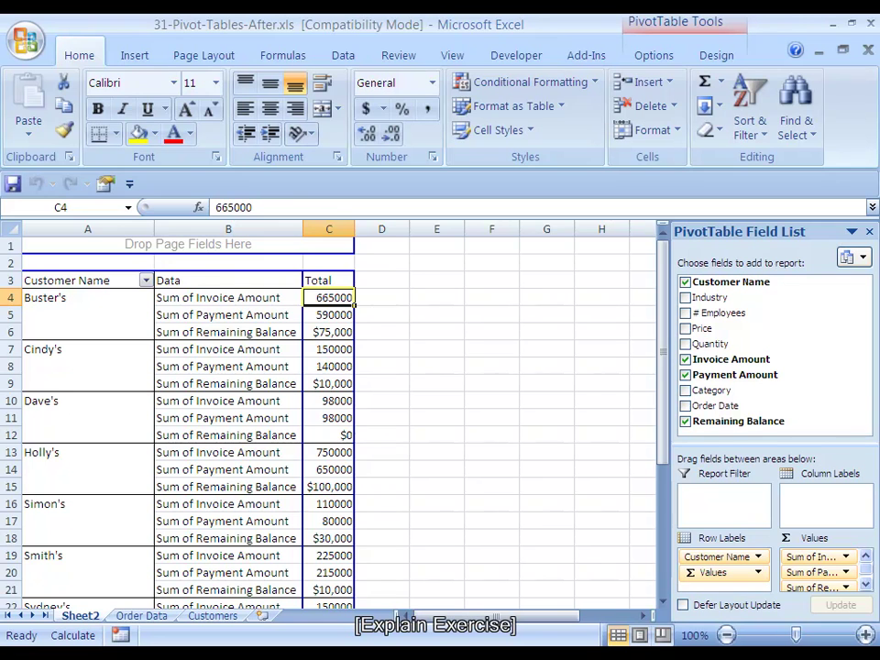
{"action": "key", "text": "Left"}
{"action": "key", "text": "Left"}
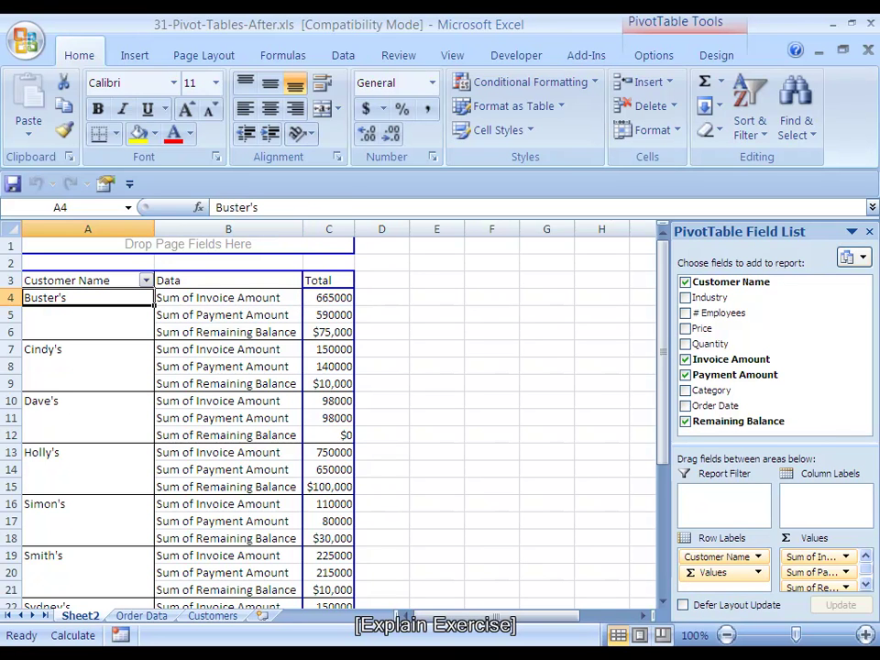
- Rename the Sum of Invoice Amount field to Total Invoice Amount and format it as Accounting with the $ symbol and no decimals
{"action": "key", "text": "Right"}
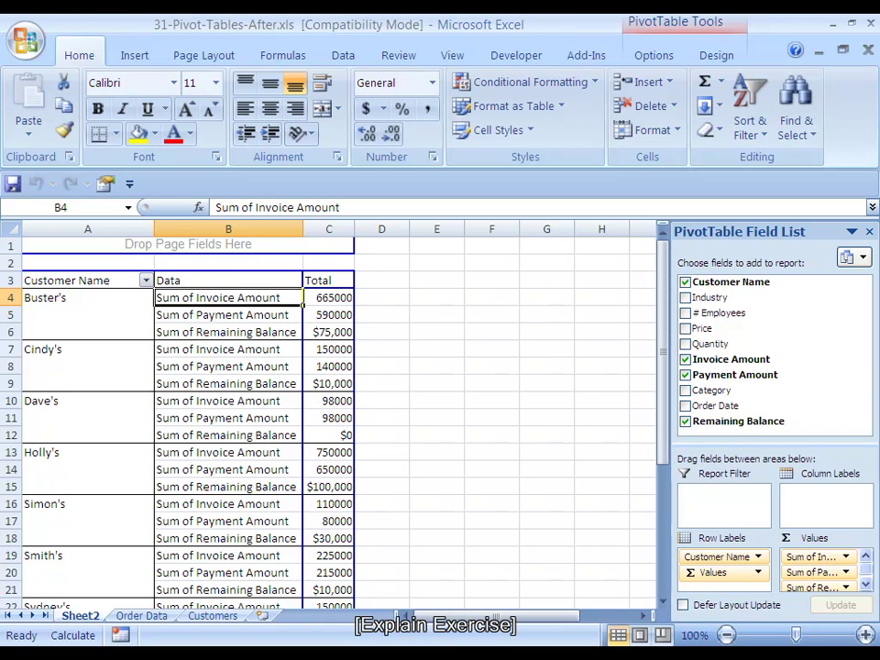
{"action": "left_click", "coordinate": [653, 56]}
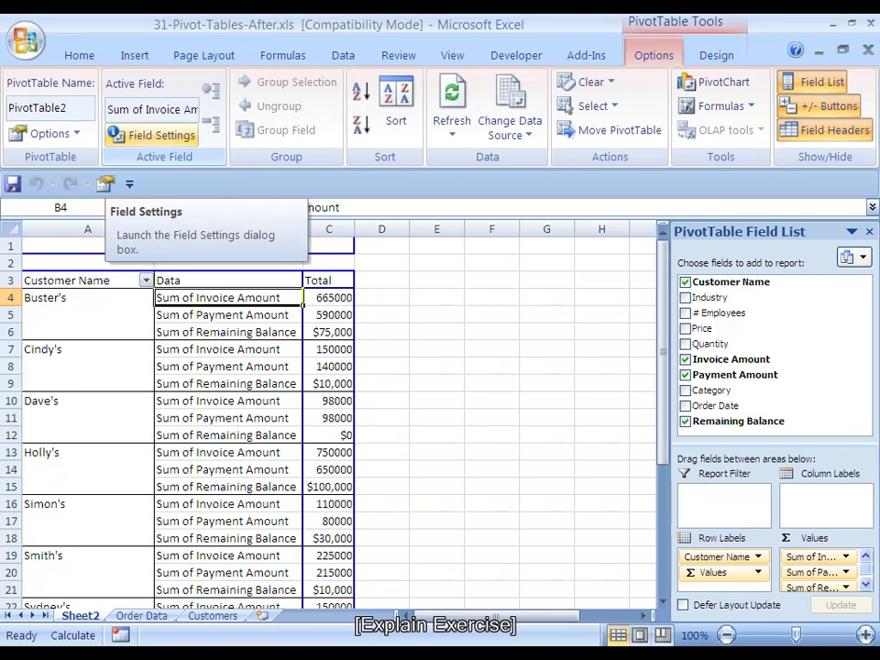
{"action": "left_click", "coordinate": [151, 135]}
{"action": "left_click", "coordinate": [569, 244]}
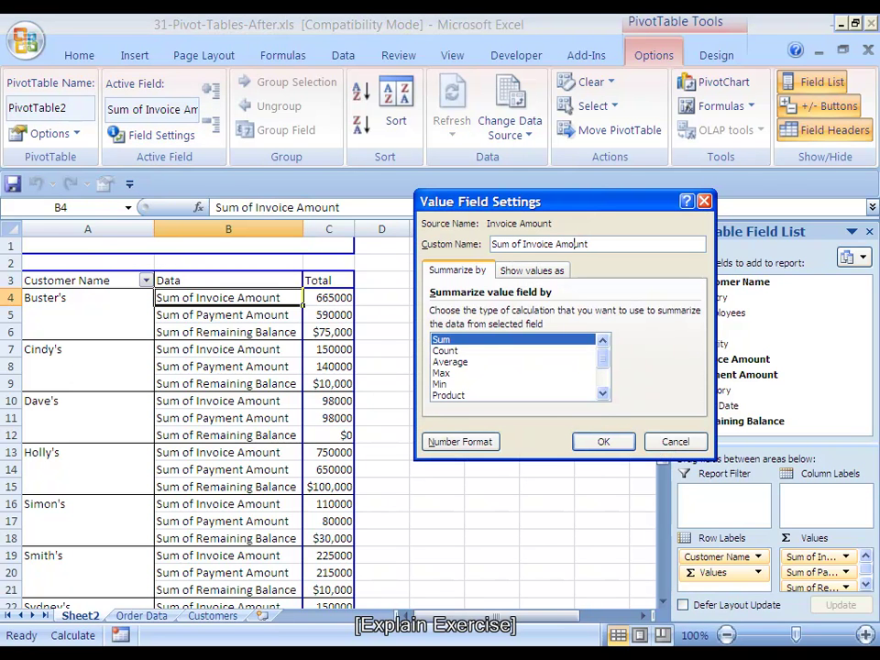
{"action": "left_click_drag", "start_coordinate": [493, 244], "coordinate": [522, 244]}
{"action": "type", "text": "Total"}
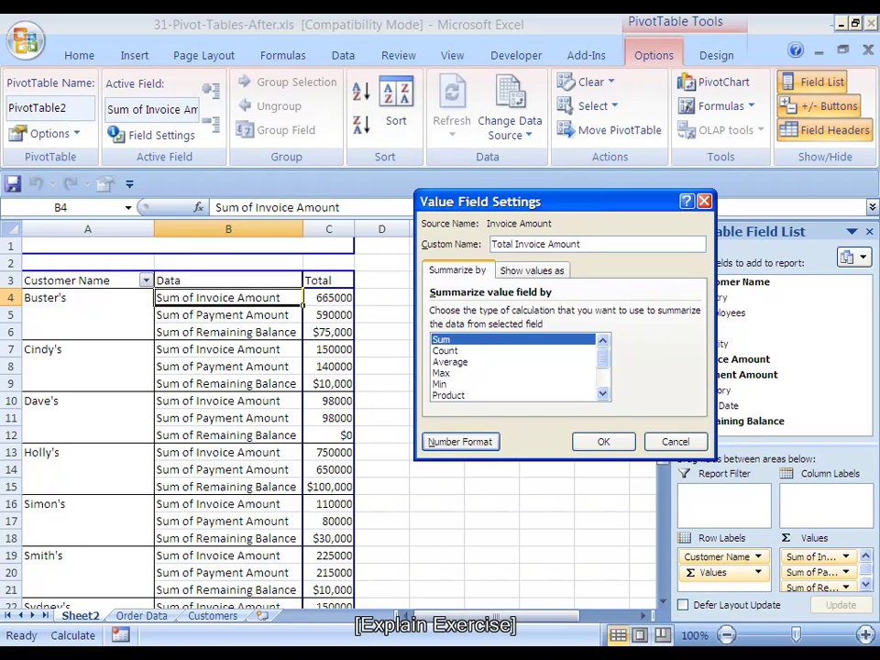
{"action": "left_click", "coordinate": [459, 441]}
{"action": "left_click", "coordinate": [408, 236]}
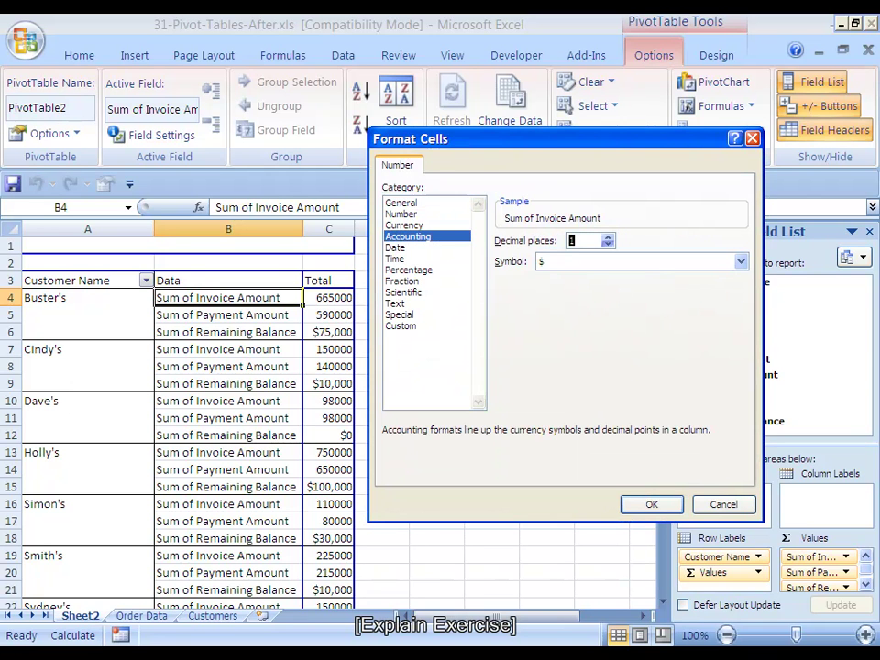
{"action": "key", "text": "Return"}
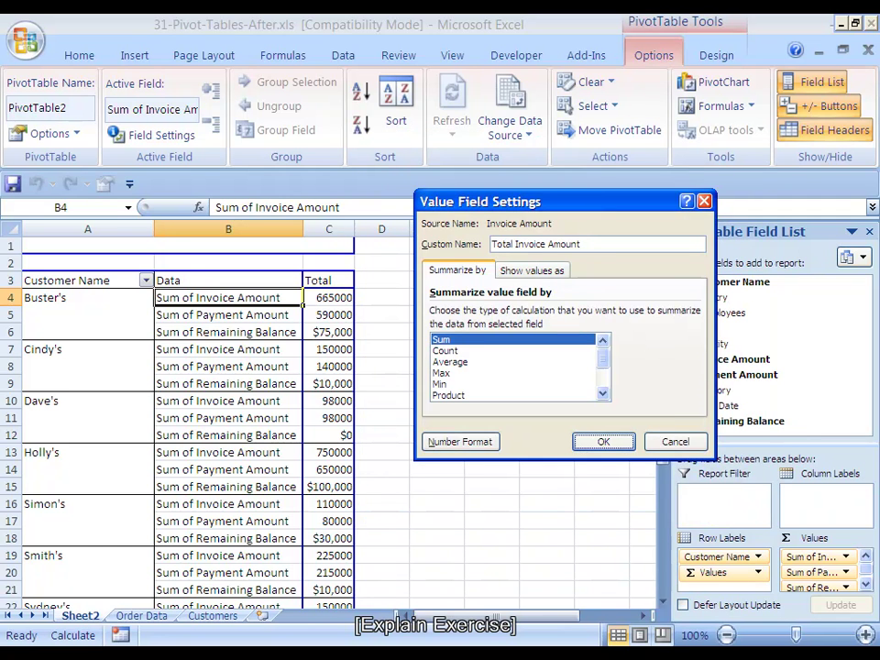
{"action": "key", "text": "Return"}
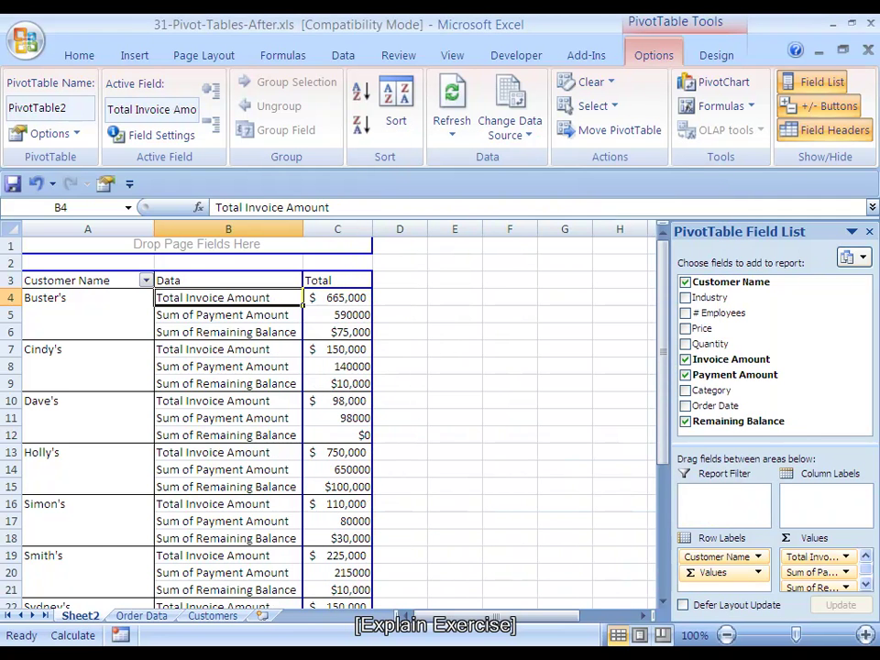
- Rename the Sum of Payment Amount field to Total Payment Amount and format it as Accounting with the $ symbol and 0 decimal places
{"action": "left_click", "coordinate": [222, 314]}
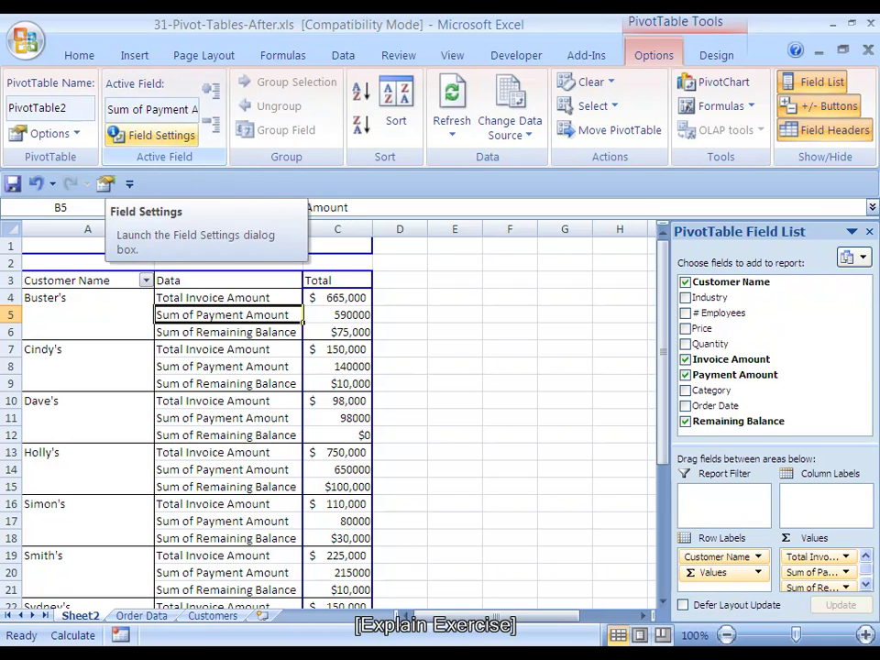
{"action": "left_click", "coordinate": [151, 135]}
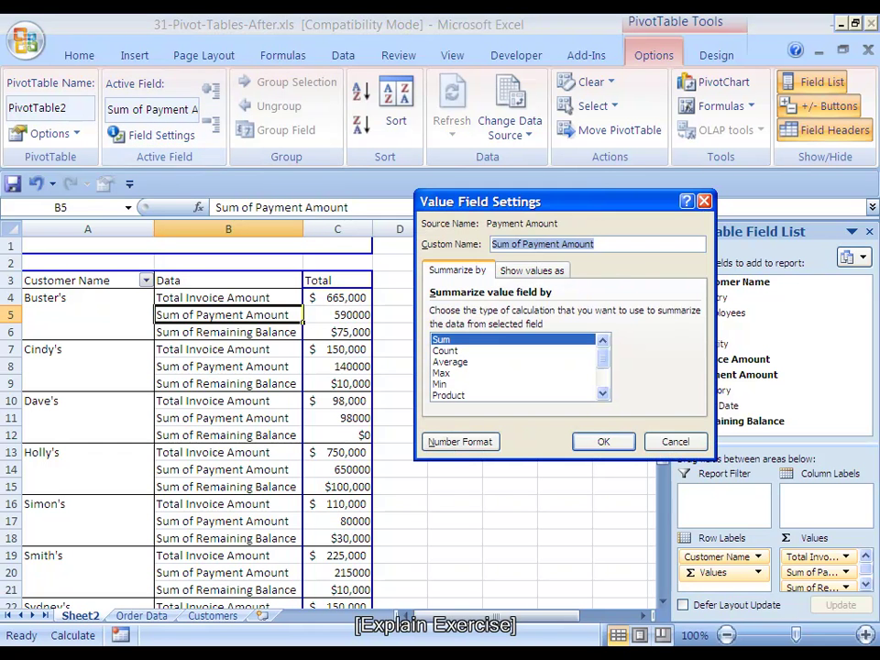
{"action": "left_click_drag", "start_coordinate": [524, 244], "coordinate": [491, 244]}
{"action": "type", "text": "Total"}
{"action": "left_click", "coordinate": [460, 441]}
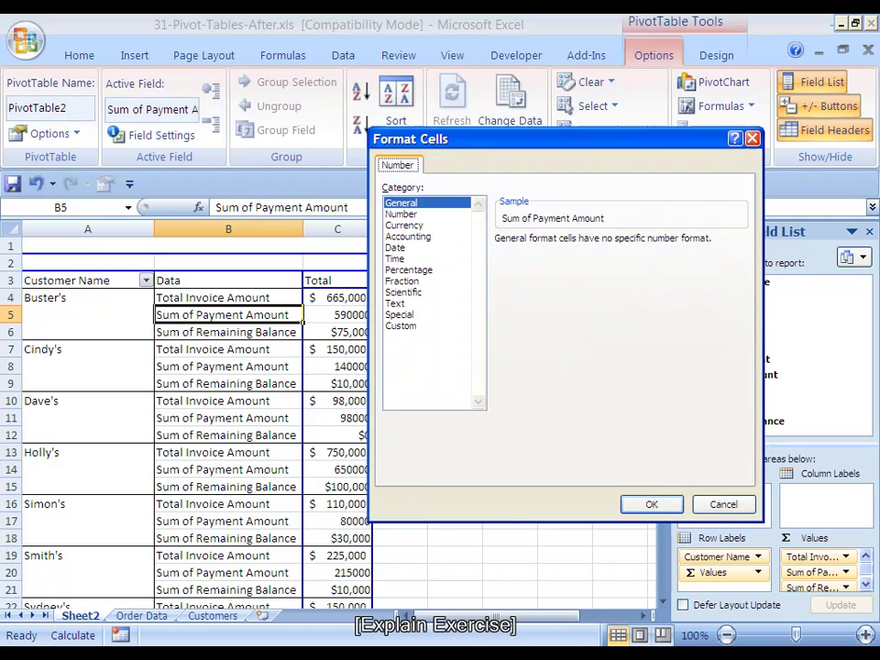
{"action": "left_click", "coordinate": [409, 237]}
{"action": "key", "text": "Tab"}
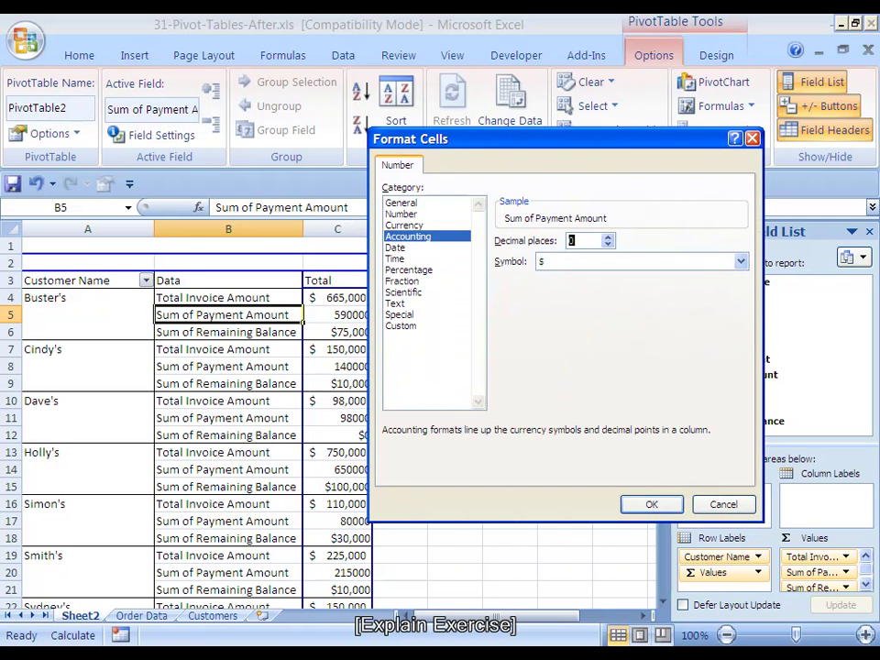
{"action": "key", "text": "Return"}
{"action": "key", "text": "Return"}
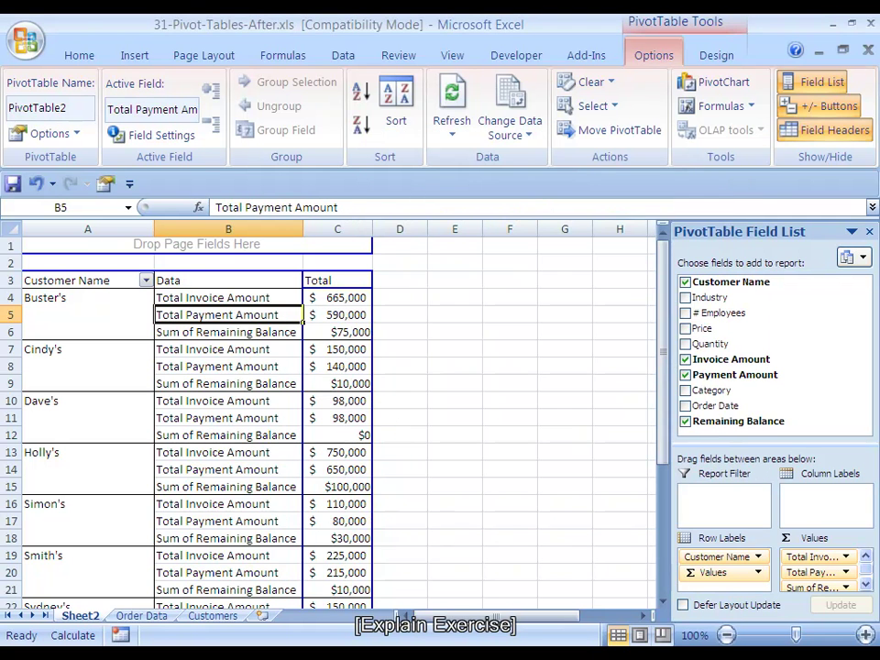
- Rename the Sum of Remaining Balance field to Total Remaining Balance and format it as Accounting with the $ symbol and 0 decimal places
{"action": "left_click", "coordinate": [227, 332]}
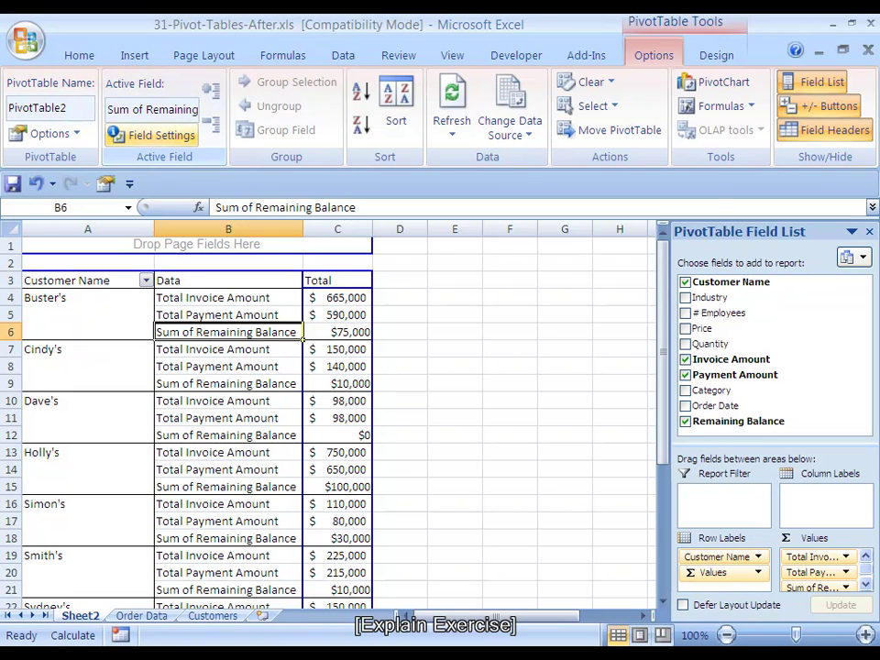
{"action": "left_click", "coordinate": [152, 135]}
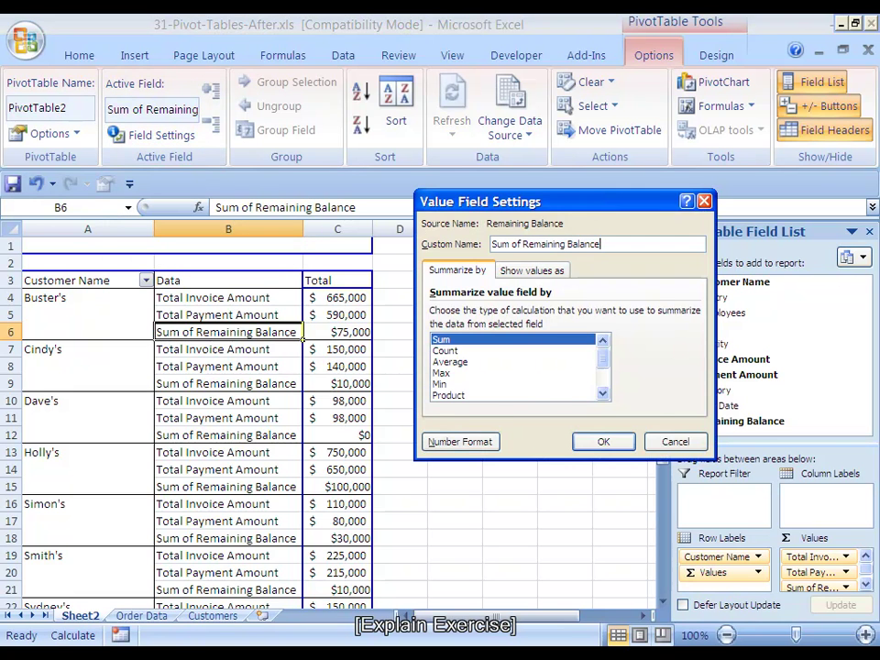
{"action": "left_click_drag", "start_coordinate": [523, 244], "coordinate": [492, 244]}
{"action": "key", "text": "Delete"}
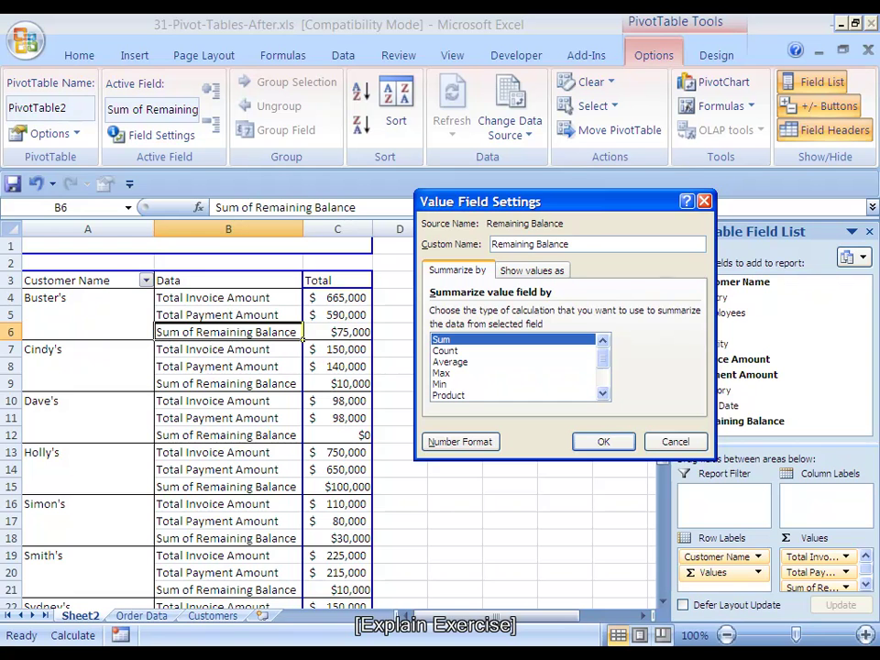
{"action": "key", "text": "alt+n"}
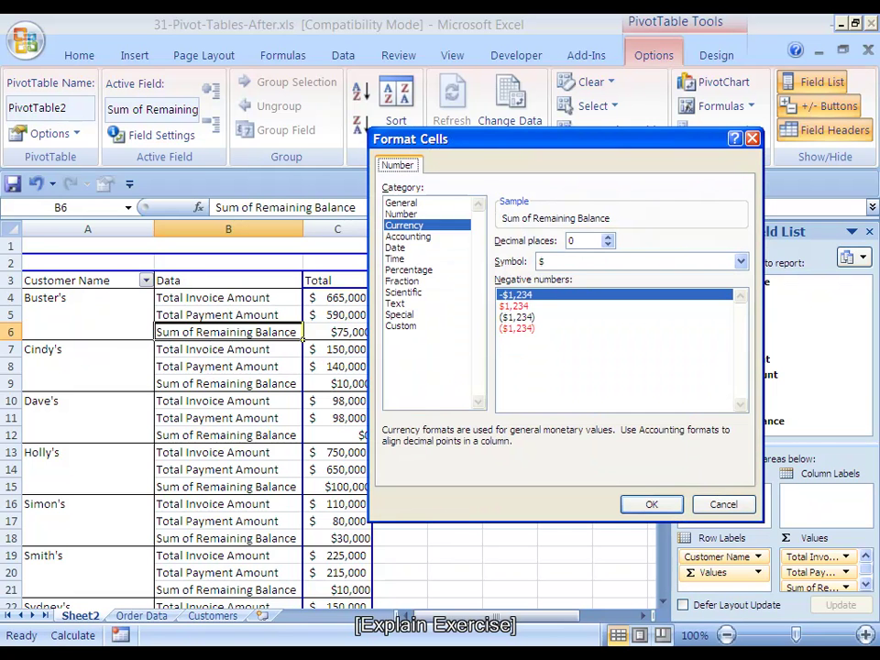
{"action": "key", "text": "Down"}
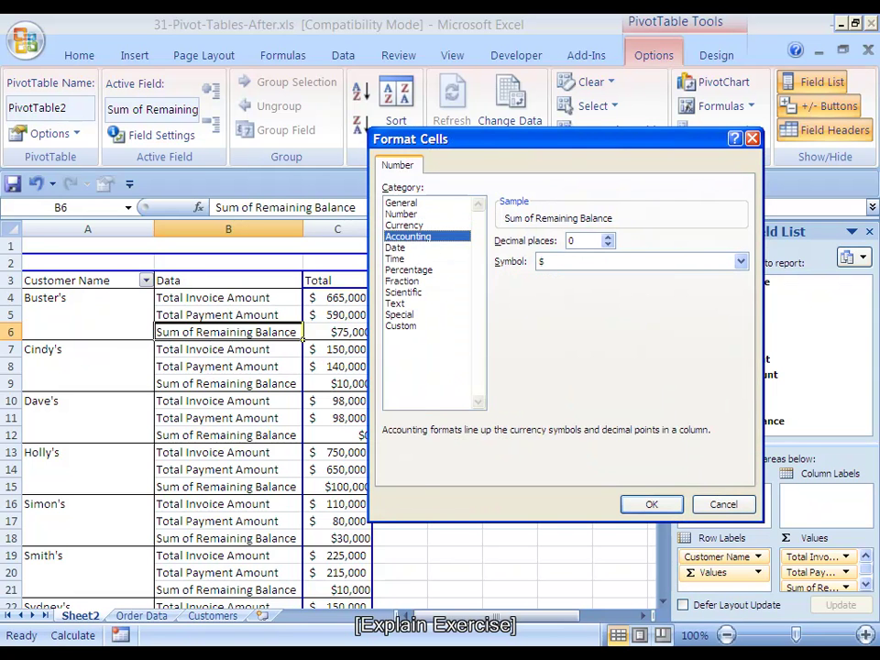
{"action": "key", "text": "Return"}
{"action": "key", "text": "Return"}
{"action": "key", "text": "Return"}
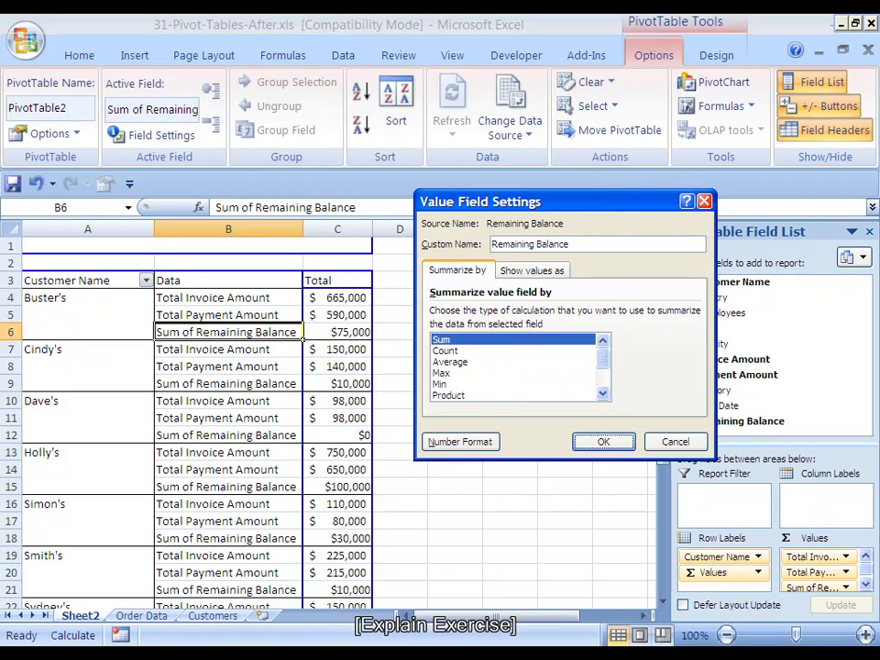
{"action": "left_click", "coordinate": [511, 244]}
{"action": "key", "text": "Home"}
{"action": "type", "text": "Total"}
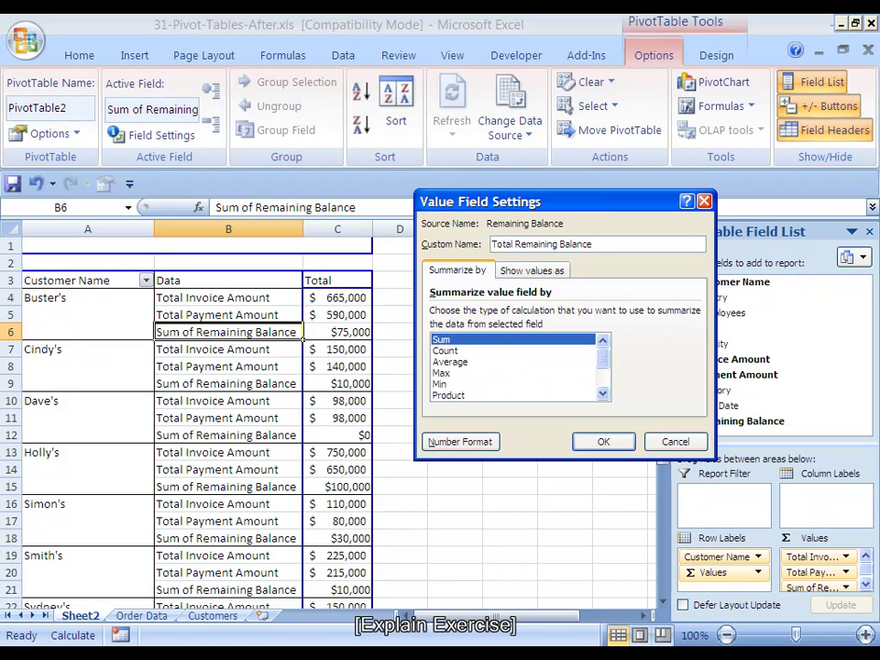
{"action": "left_click_drag", "start_coordinate": [481, 200], "coordinate": [457, 229]}
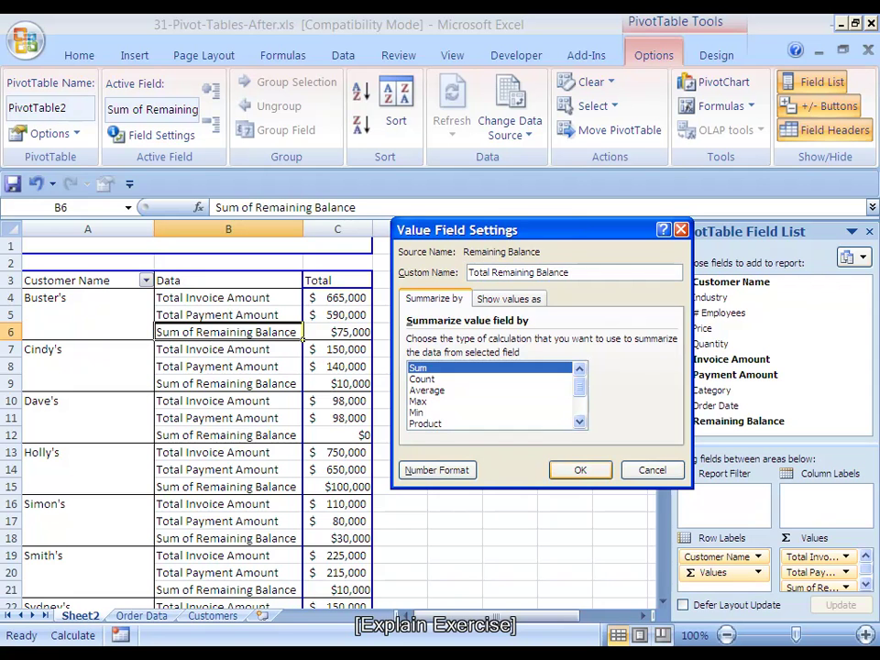
{"action": "key", "text": "Return"}
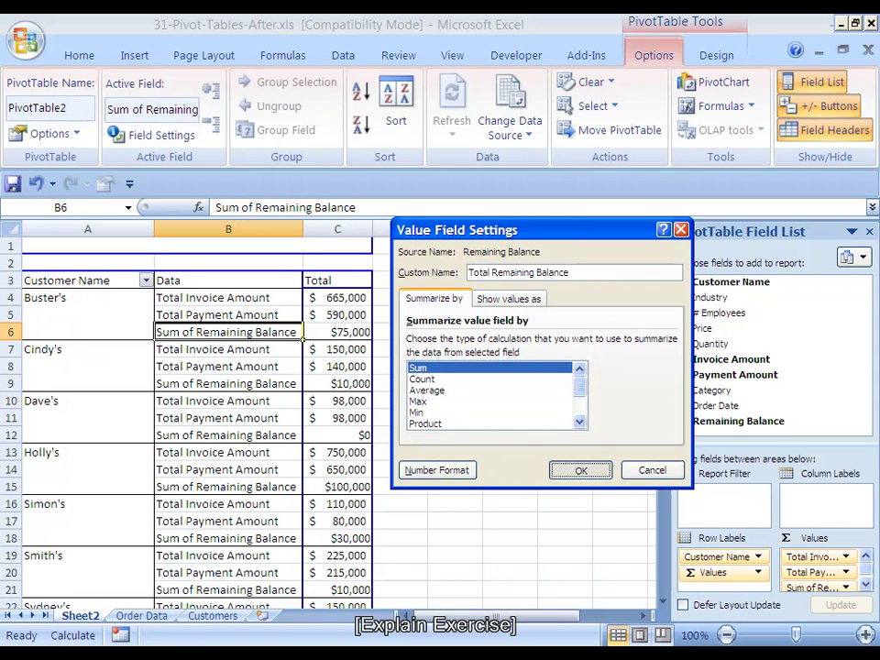
{"action": "key", "text": "Return"}
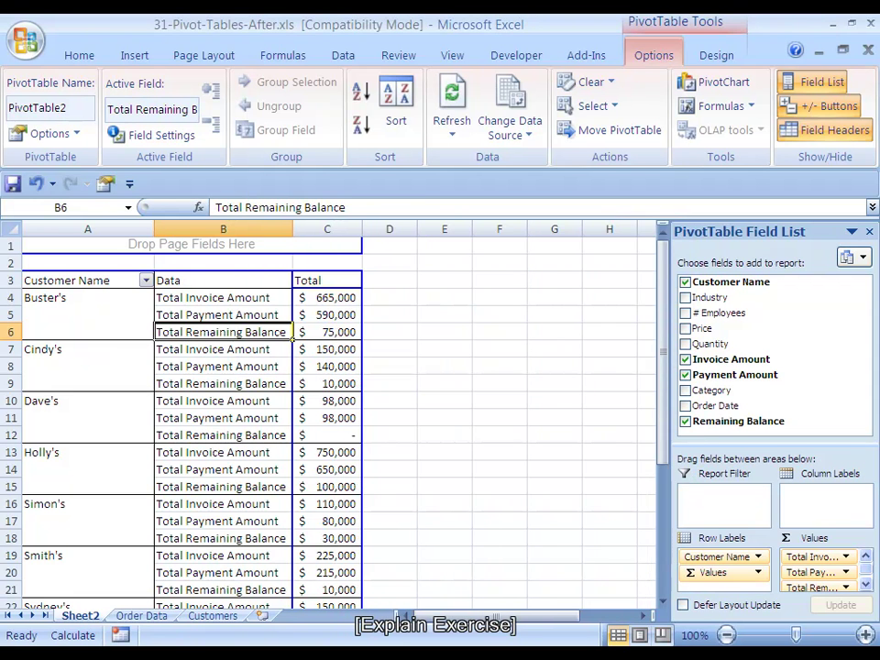
- Look through every customer's invoice, payment and remaining balance amounts down the pivot table's Total column
{"action": "left_click", "coordinate": [297, 334]}
{"action": "key", "text": "Down"}
{"action": "key", "text": "Up"}
{"action": "key", "text": "Down"}
{"action": "key", "text": "Down"}
{"action": "key", "text": "Down"}
{"action": "key", "text": "Down"}
{"action": "key", "text": "Up"}
{"action": "key", "text": "Down"}
{"action": "key", "text": "Down"}
{"action": "key", "text": "Down"}
{"action": "key", "text": "Down"}
{"action": "key", "text": "Down"}
{"action": "key", "text": "Down"}
{"action": "key", "text": "Down"}
{"action": "key", "text": "Down"}
{"action": "key", "text": "Down"}
{"action": "key", "text": "Down"}
{"action": "key", "text": "Down"}
{"action": "key", "text": "Down"}
{"action": "key", "text": "Down"}
{"action": "key", "text": "Down"}
{"action": "key", "text": "Down"}
{"action": "key", "text": "Down"}
{"action": "key", "text": "Down"}
{"action": "key", "text": "Down"}
{"action": "key", "text": "Down"}
{"action": "key", "text": "Down"}
{"action": "key", "text": "Down"}
{"action": "key", "text": "Down"}
{"action": "key", "text": "Down"}
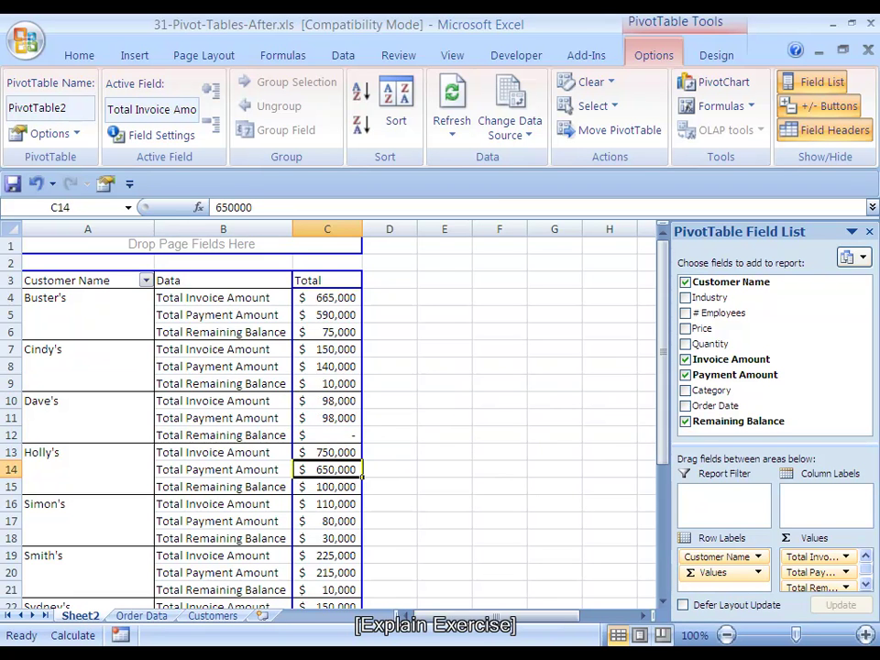
{"action": "key", "text": "Up"}
{"action": "key", "text": "Up"}
{"action": "key", "text": "Up"}
{"action": "key", "text": "Up"}
{"action": "key", "text": "Up"}
{"action": "key", "text": "Up"}
{"action": "key", "text": "Up"}
{"action": "key", "text": "Up"}
{"action": "key", "text": "Up"}
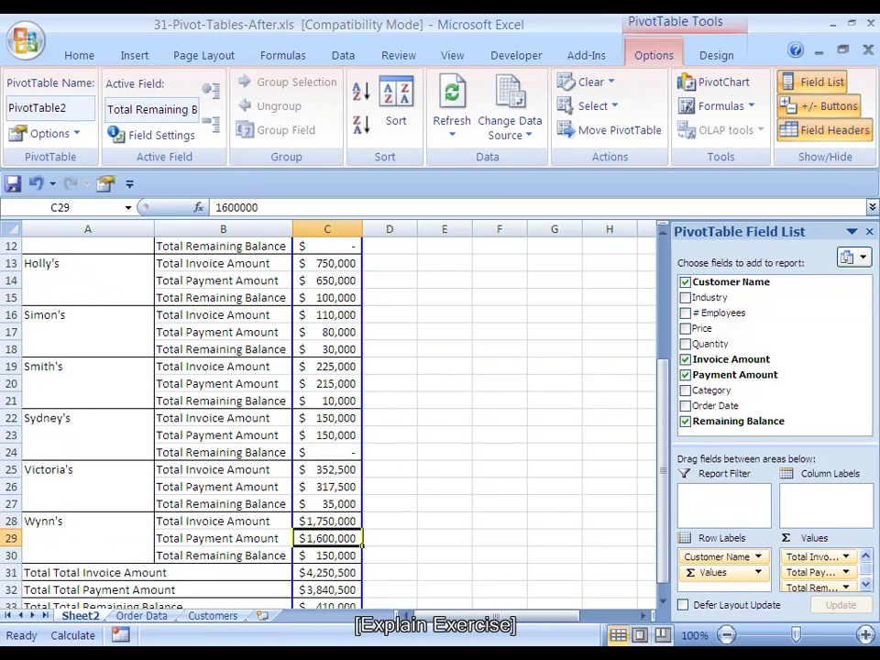
{"action": "key", "text": "Up"}
{"action": "key", "text": "Up"}
{"action": "key", "text": "Up"}
{"action": "key", "text": "Up"}
{"action": "key", "text": "Up"}
{"action": "key", "text": "Up"}
{"action": "key", "text": "Up"}
{"action": "key", "text": "Up"}
{"action": "key", "text": "Up"}
{"action": "key", "text": "Up"}
{"action": "key", "text": "Up"}
{"action": "key", "text": "Up"}
{"action": "key", "text": "Up"}
{"action": "key", "text": "Up"}
{"action": "key", "text": "Up"}
{"action": "key", "text": "Up"}
{"action": "key", "text": "Up"}
{"action": "key", "text": "Up"}
{"action": "key", "text": "Up"}
{"action": "key", "text": "Up"}
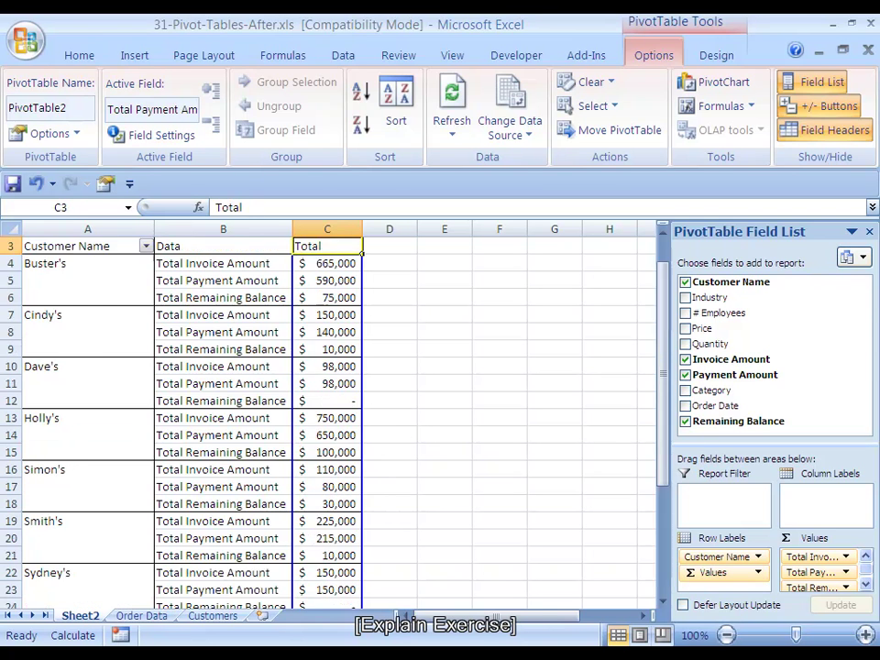
{"action": "key", "text": "Up"}
{"action": "key", "text": "Down"}
{"action": "key", "text": "Down"}
{"action": "key", "text": "Down"}
{"action": "key", "text": "Down"}
{"action": "key", "text": "Down"}
{"action": "key", "text": "Down"}
{"action": "key", "text": "Down"}
{"action": "key", "text": "Down"}
{"action": "key", "text": "Down"}
{"action": "key", "text": "Down"}
{"action": "key", "text": "Down"}
{"action": "key", "text": "Down"}
{"action": "key", "text": "Down"}
{"action": "key", "text": "Down"}
{"action": "key", "text": "Down"}
{"action": "key", "text": "Down"}
{"action": "key", "text": "Down"}
{"action": "key", "text": "Down"}
{"action": "key", "text": "Down"}
{"action": "key", "text": "Down"}
{"action": "key", "text": "Down"}
{"action": "key", "text": "Down"}
{"action": "key", "text": "Down"}
{"action": "key", "text": "Down"}
{"action": "key", "text": "Down"}
{"action": "key", "text": "Down"}
{"action": "key", "text": "Down"}
{"action": "key", "text": "Down"}
{"action": "key", "text": "Down"}
{"action": "key", "text": "Down"}
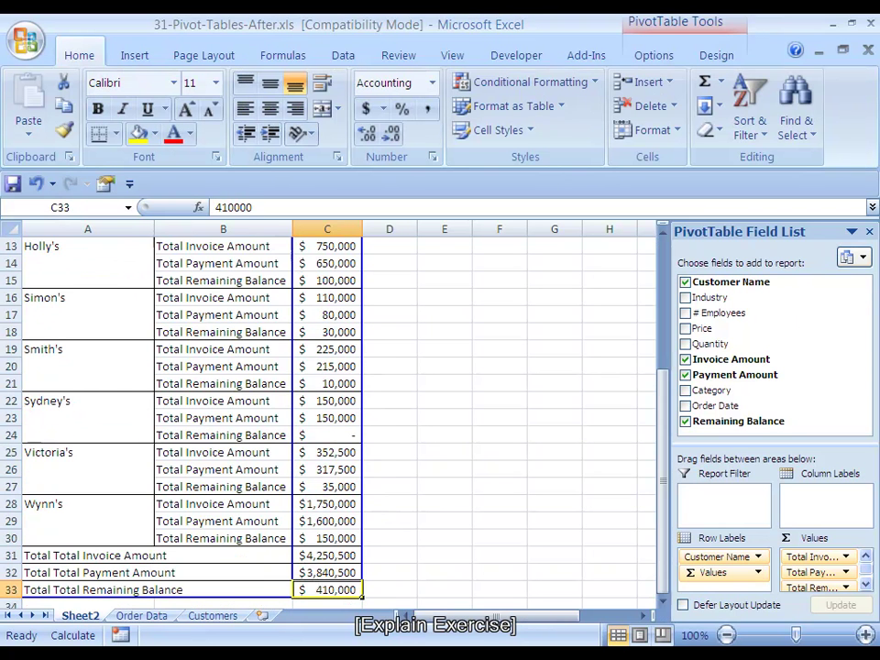
- Examine the grand total rows for invoice amount, payment amount and remaining balance below the last customer
{"action": "key", "text": "Up"}
{"action": "key", "text": "Up"}
{"action": "key", "text": "Up"}
{"action": "key", "text": "Up"}
{"action": "left_click_drag", "start_coordinate": [11, 538], "coordinate": [9, 561]}
{"action": "key", "text": "Down"}
{"action": "key", "text": "Down"}
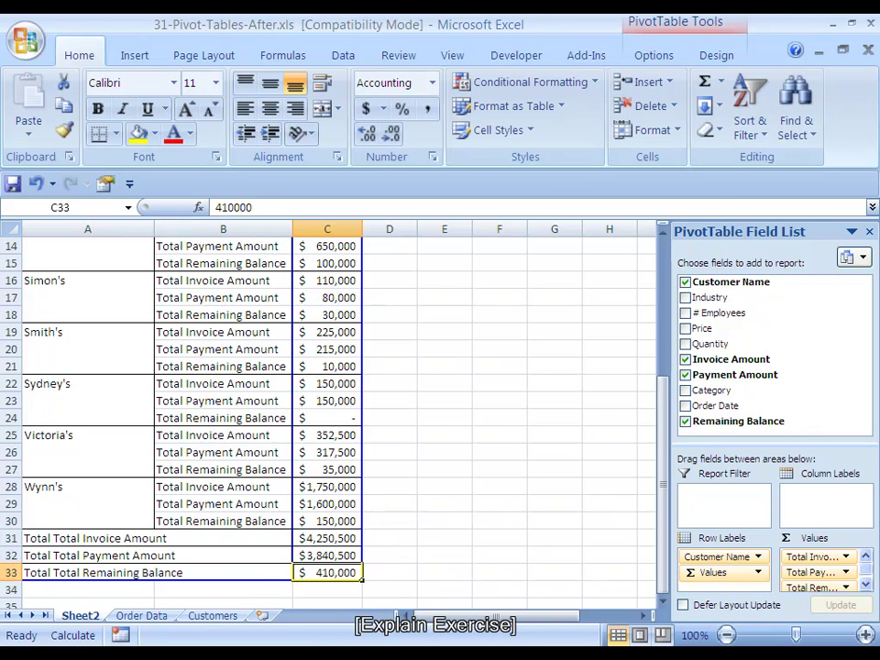
{"action": "key", "text": "shift+space"}
{"action": "key", "text": "Up"}
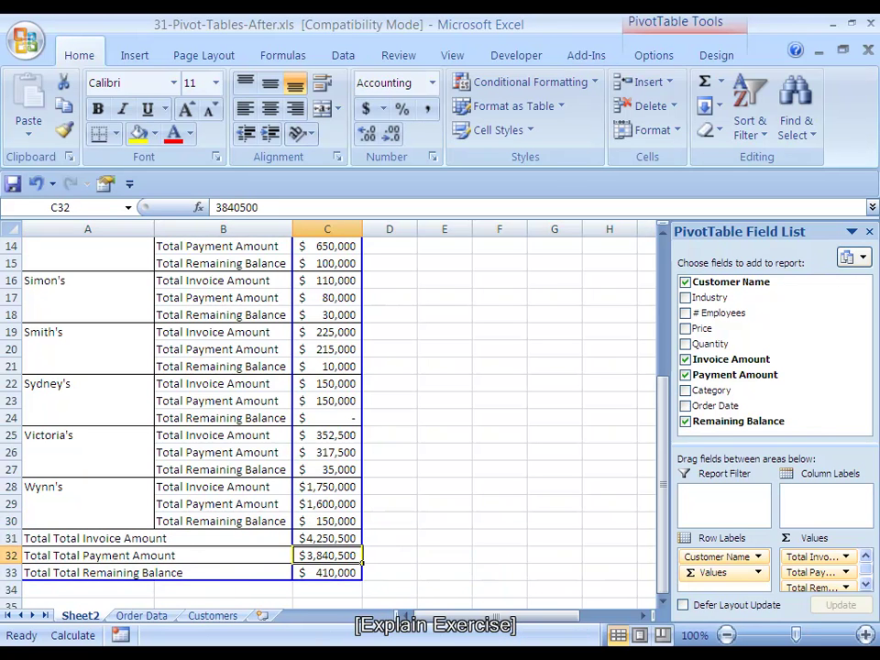
- Move the Data field ahead of Customer Name to group the rows by amount type, and restore Customer Name as the outer row field
{"action": "key", "text": "ctrl+Up"}
{"action": "key", "text": "ctrl+Up"}
{"action": "key", "text": "Home"}
{"action": "key", "text": "Down"}
{"action": "key", "text": "Down"}
{"action": "key", "text": "Down"}
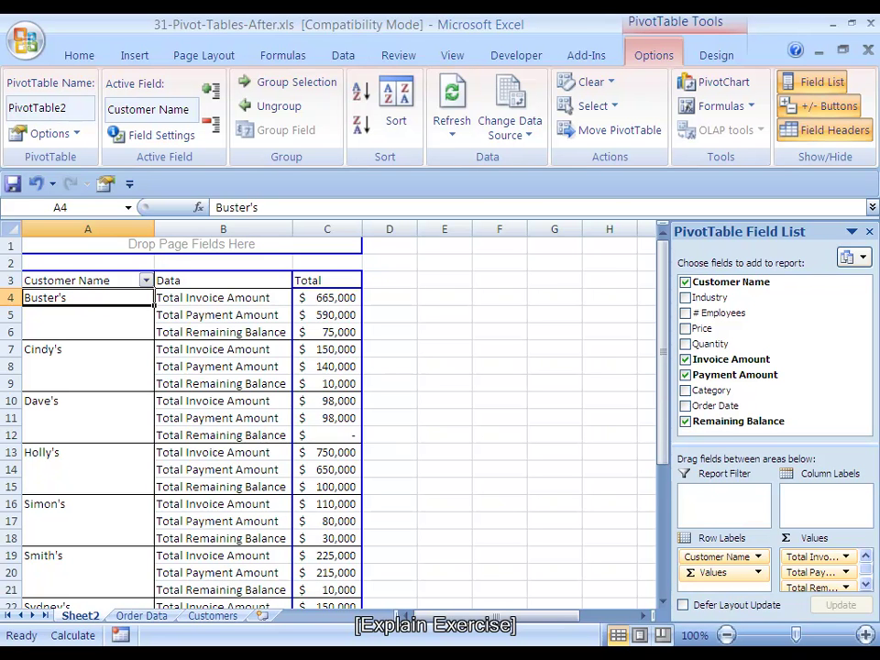
{"action": "left_click_drag", "start_coordinate": [293, 284], "coordinate": [294, 287]}
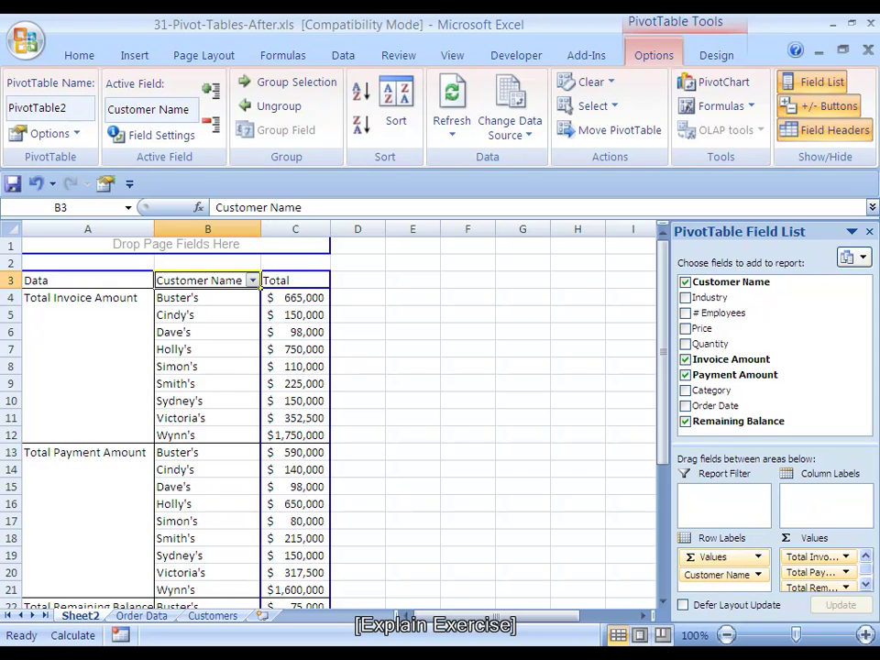
{"action": "mouse_move", "coordinate": [662, 339]}
{"action": "left_mouse_down"}
{"action": "mouse_move", "coordinate": [662, 471]}
{"action": "mouse_move", "coordinate": [662, 339]}
{"action": "left_mouse_up"}
{"action": "left_click_drag", "start_coordinate": [87, 280], "coordinate": [154, 286]}
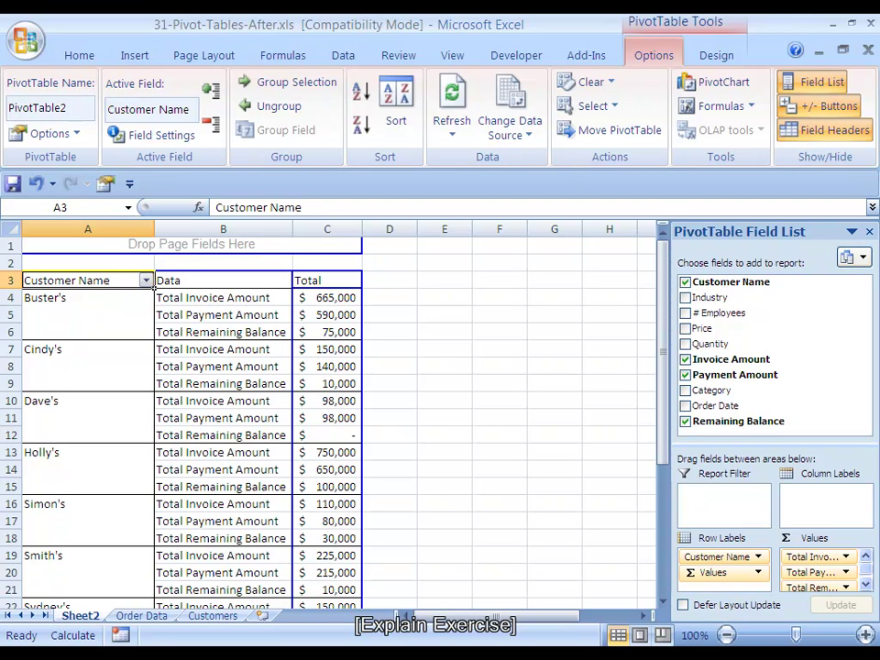
- Delete the pivot table worksheet Sheet2 and deselect the source range on Order Data, leaving only cell A1 selected
{"action": "key", "text": "alt"}
{"action": "key", "text": "e"}
{"action": "key", "text": "l"}
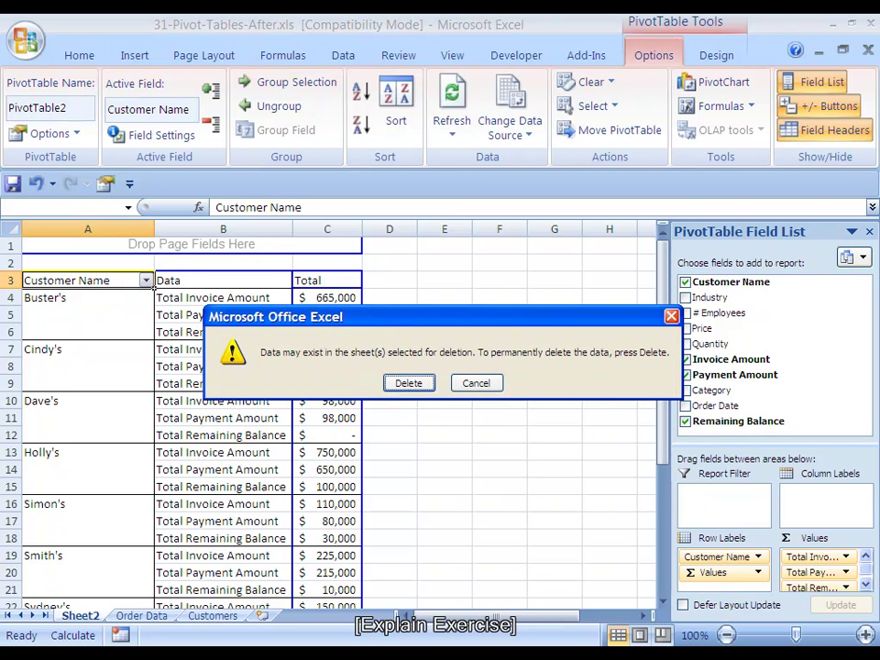
{"action": "key", "text": "Return"}
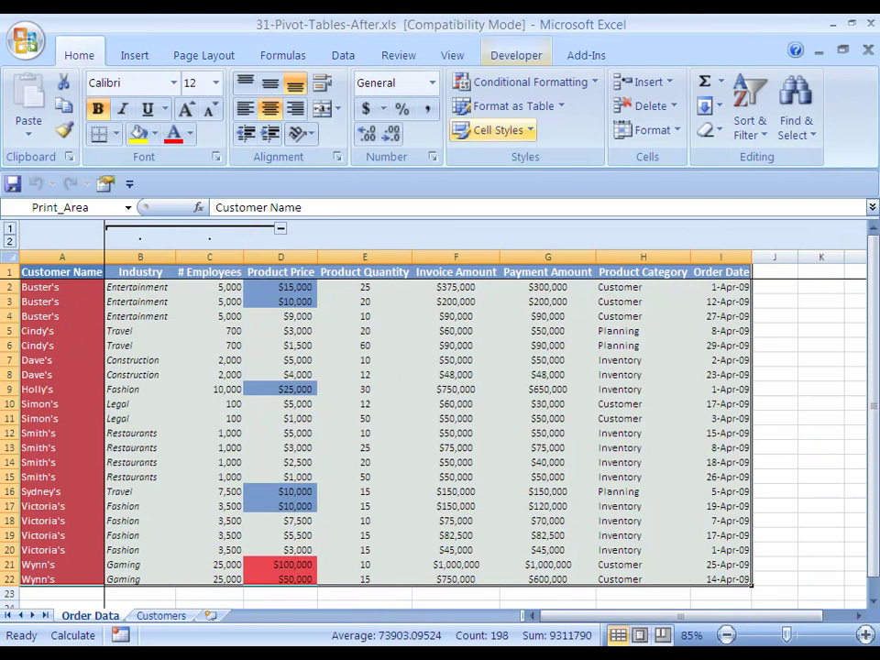
{"action": "key", "text": "Up"}
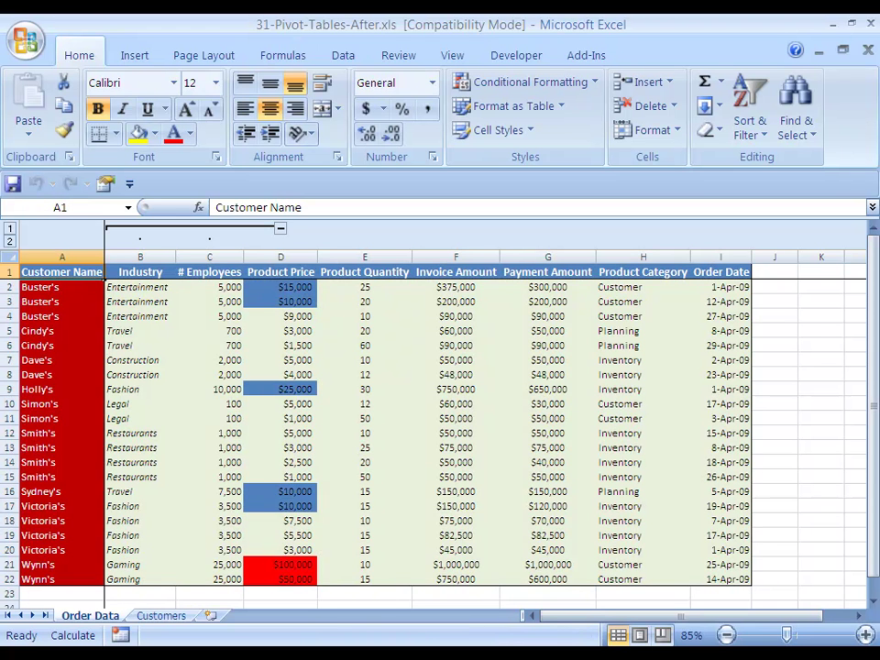
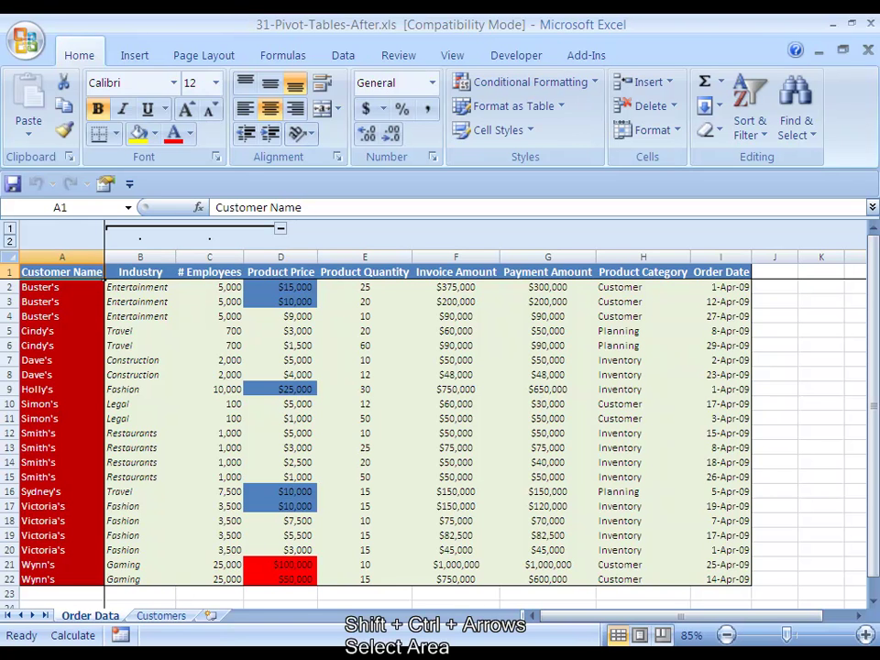
- Create a pivot table on a new worksheet from the Order Data range $A$1:$I$22 with the PivotTable wizard
{"action": "key", "text": "ctrl+shift+Down"}
{"action": "key", "text": "ctrl+shift+Right"}
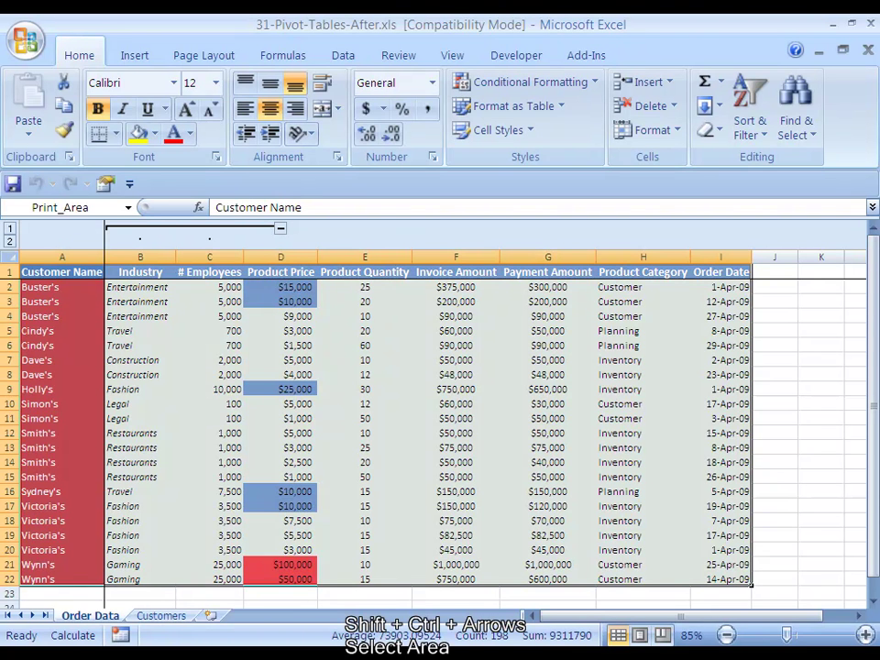
{"action": "key", "text": "alt+d"}
{"action": "key", "text": "p"}
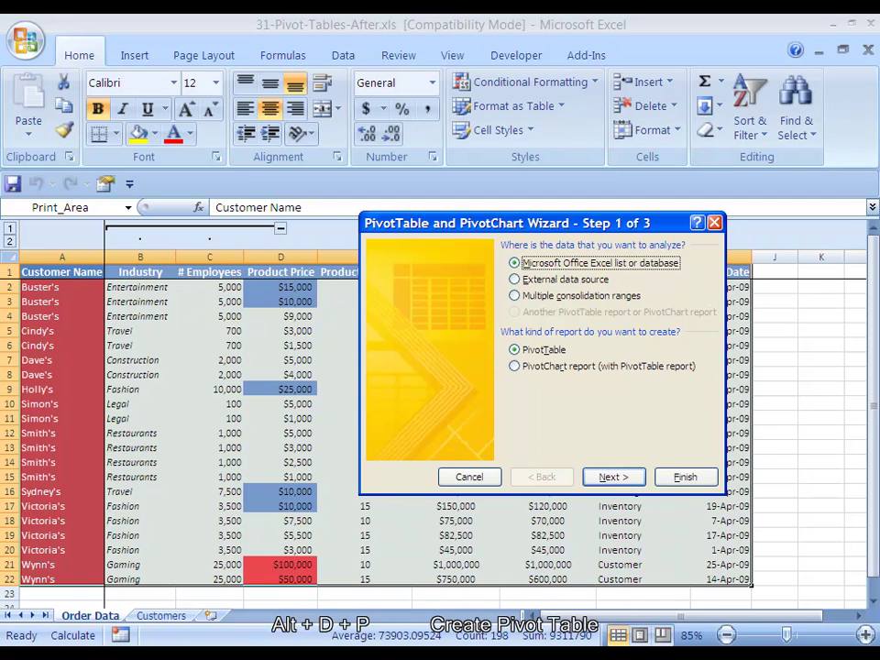
{"action": "key", "text": "alt+n"}
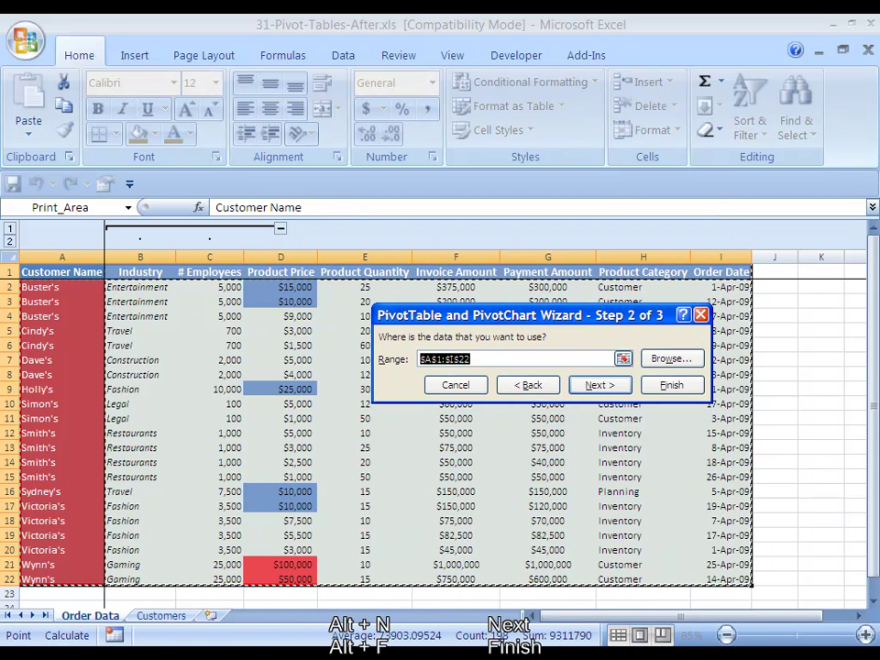
{"action": "key", "text": "alt+n"}
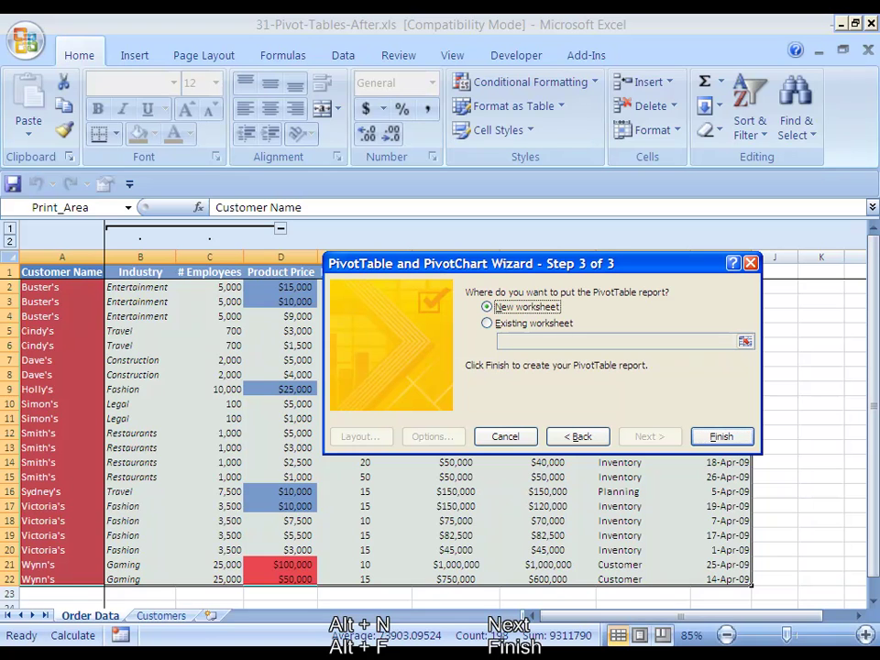
{"action": "key", "text": "alt+e"}
{"action": "key", "text": "alt+n"}
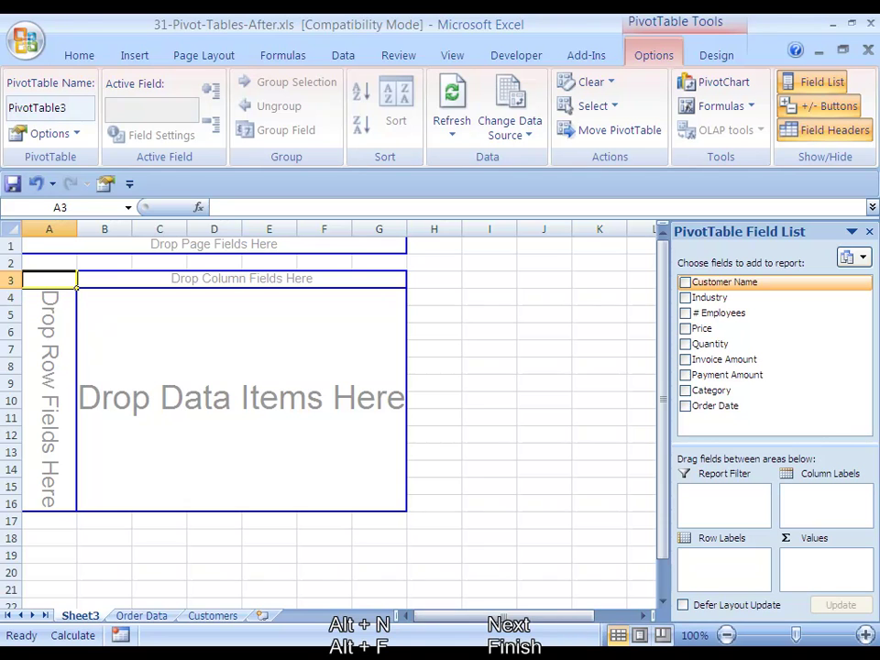
- Place Customer Name in the pivot table's row area and add Invoice Amount and Payment Amount as data items
{"action": "left_click_drag", "start_coordinate": [725, 282], "coordinate": [49, 394]}
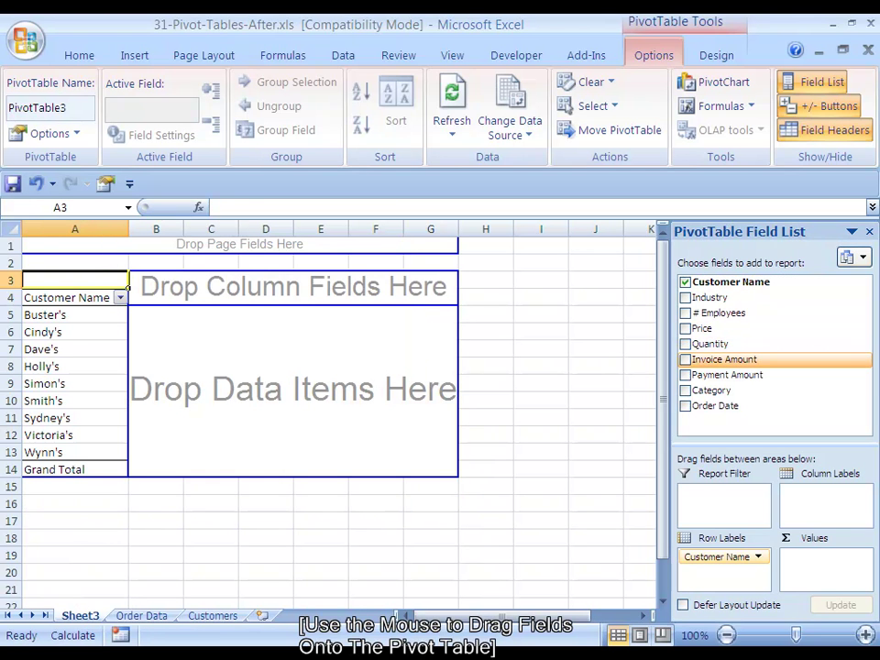
{"action": "left_click_drag", "start_coordinate": [725, 360], "coordinate": [293, 395]}
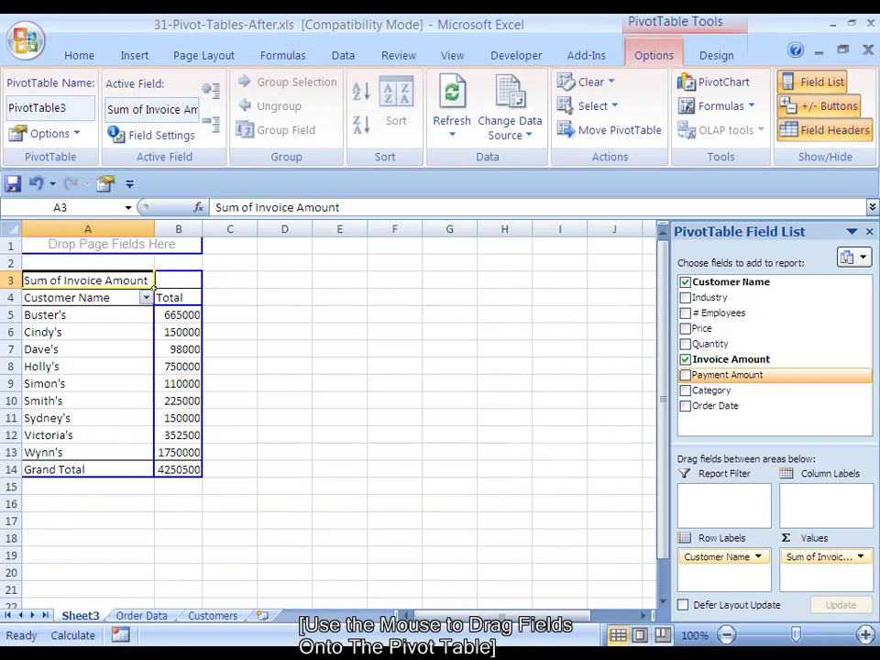
{"action": "left_click_drag", "start_coordinate": [727, 375], "coordinate": [727, 375]}
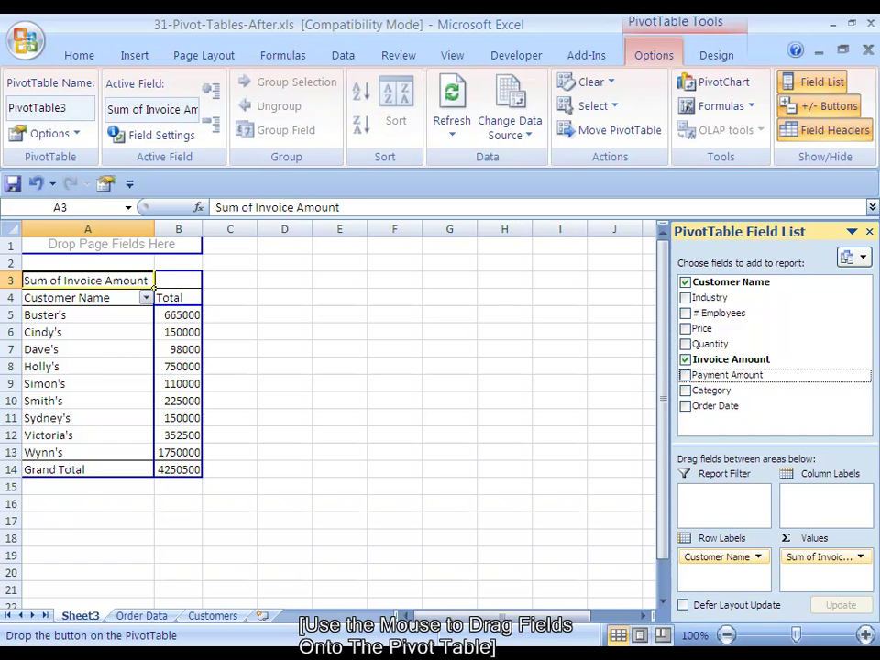
{"action": "left_click_drag", "start_coordinate": [154, 287], "coordinate": [153, 288]}
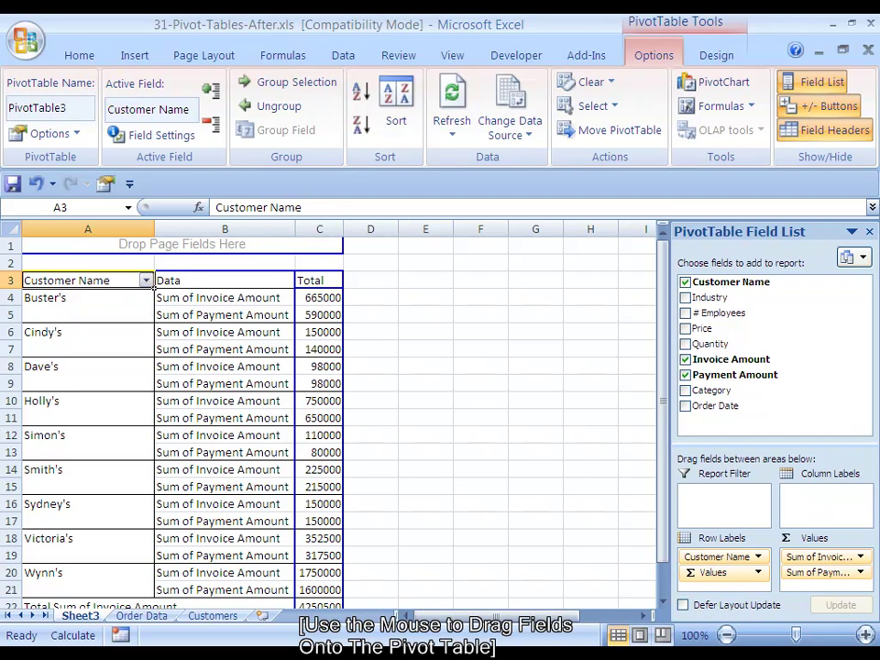
- Examine the new pivot table's headings and the first customer's invoice and payment sums
{"action": "key", "text": "Right"}
{"action": "key", "text": "Down"}
{"action": "key", "text": "Down"}
{"action": "key", "text": "Up"}
{"action": "key", "text": "Right"}
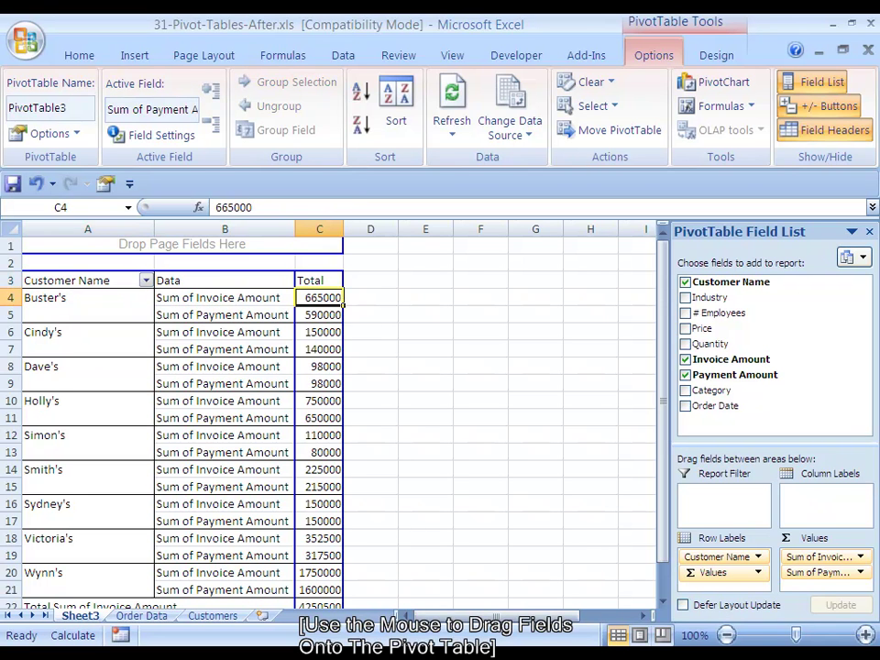
{"action": "key", "text": "Left"}
{"action": "key", "text": "Left"}
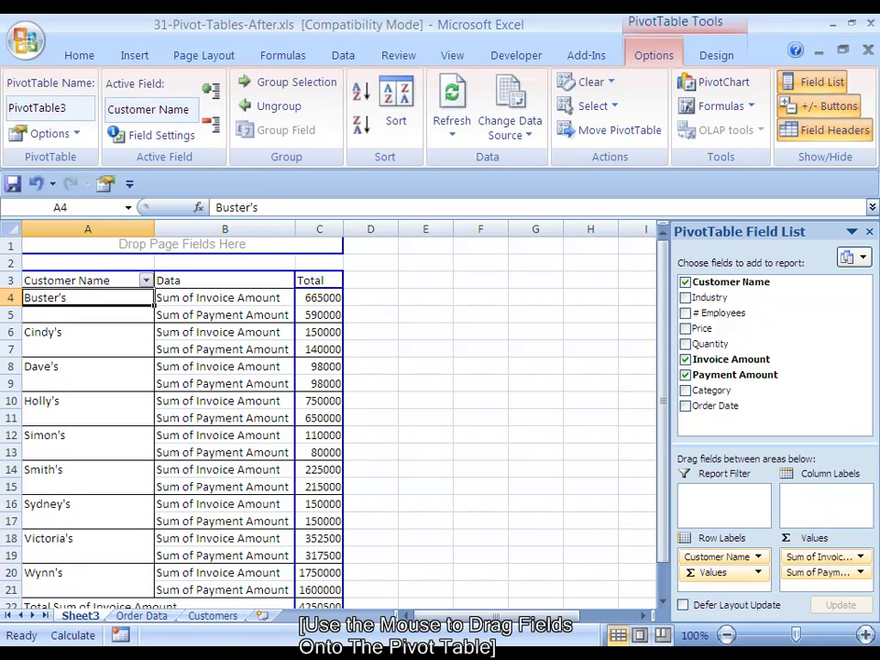
{"action": "key", "text": "Up"}
{"action": "key", "text": "Down"}
{"action": "key", "text": "Up"}
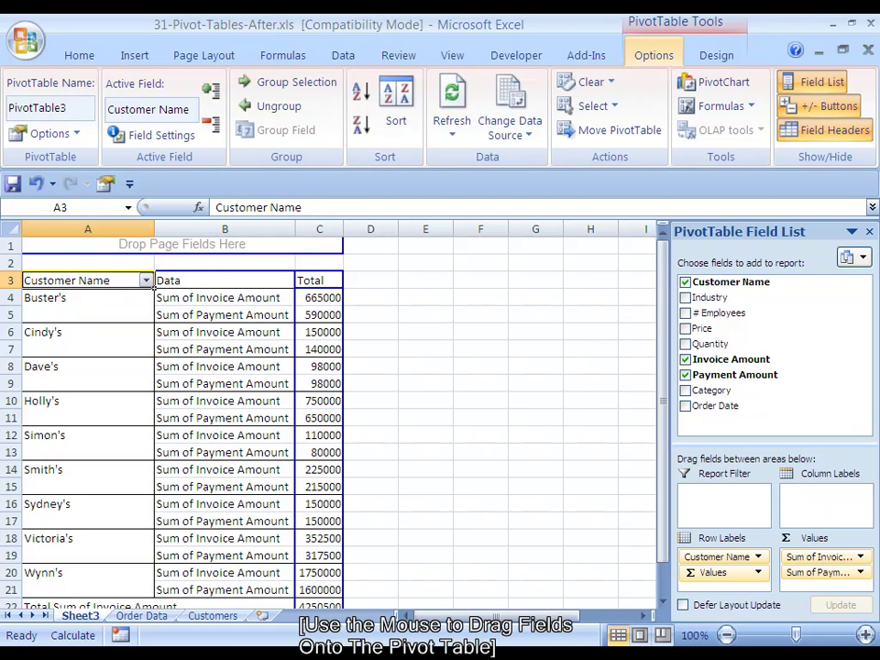
- Start a new calculated field for the pivot table and name it Total Remaining Balance
{"action": "key", "text": "alt"}
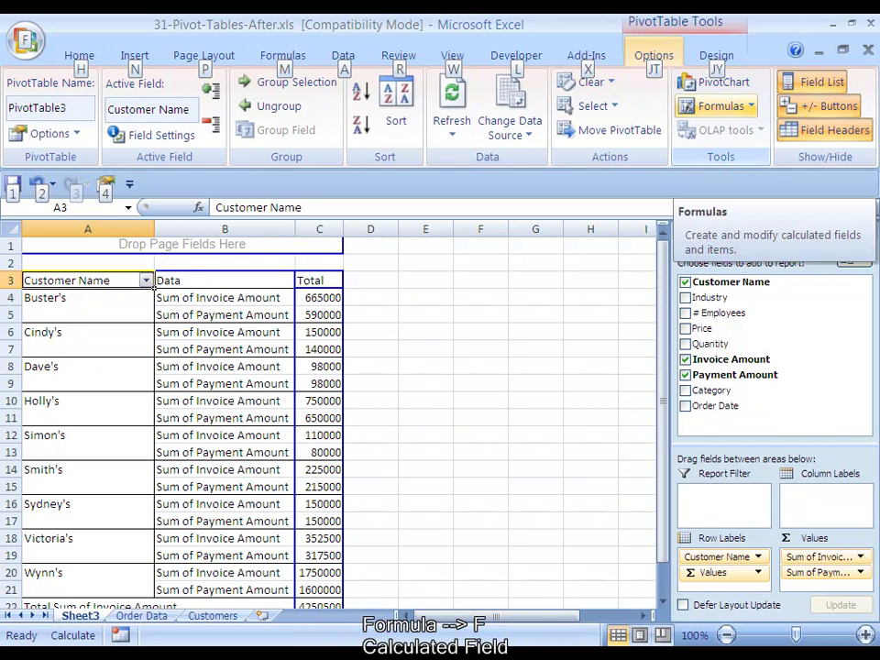
{"action": "key", "text": "j"}
{"action": "key", "text": "t"}
{"action": "key", "text": "j"}
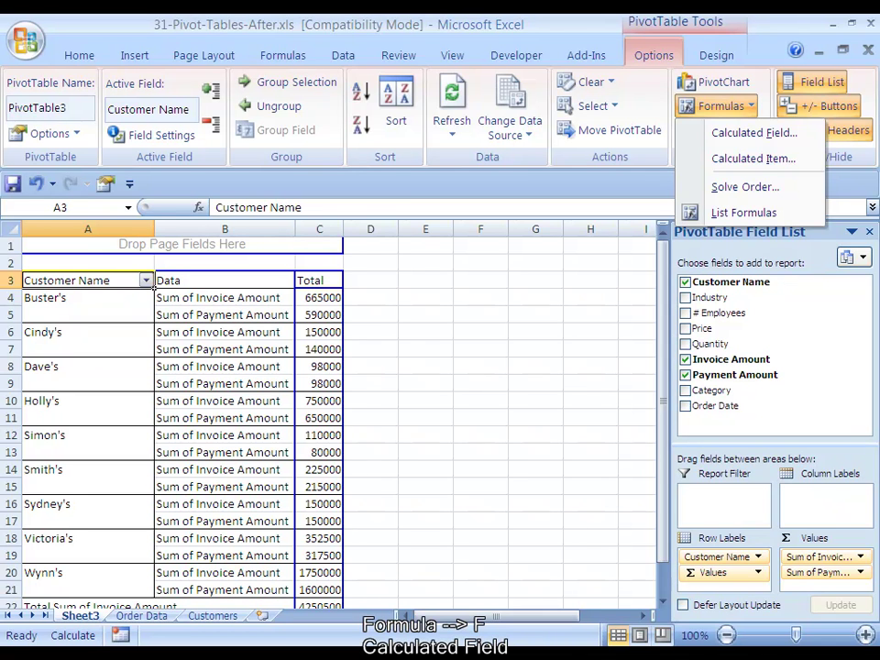
{"action": "key", "text": "f"}
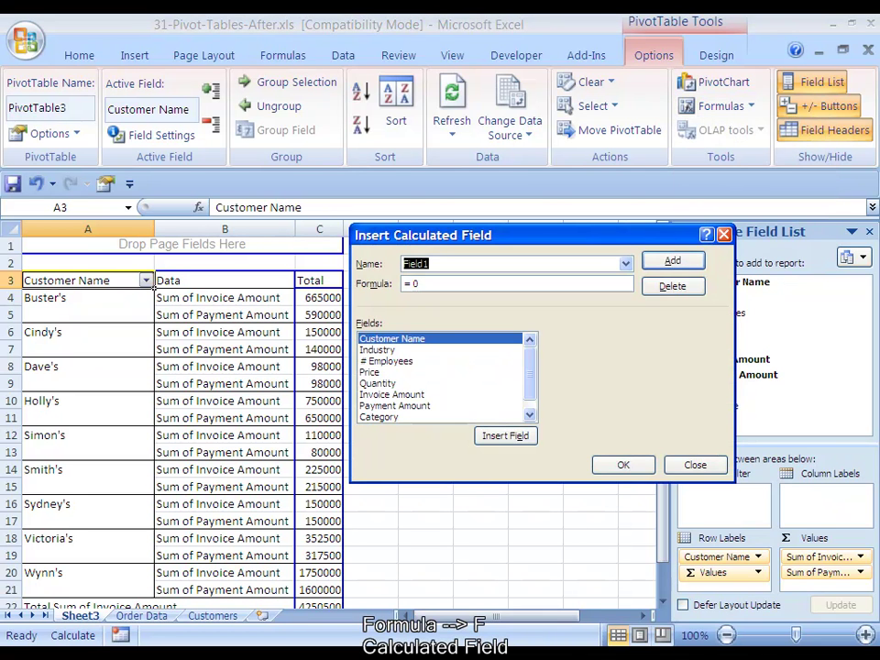
{"action": "key", "text": "alt+n"}
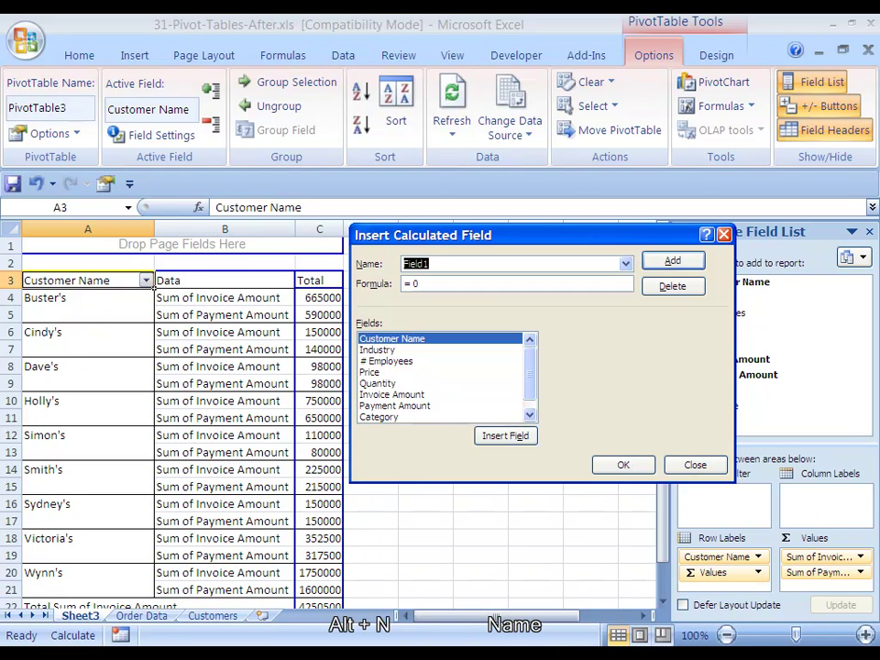
{"action": "key", "text": "alt+Down"}
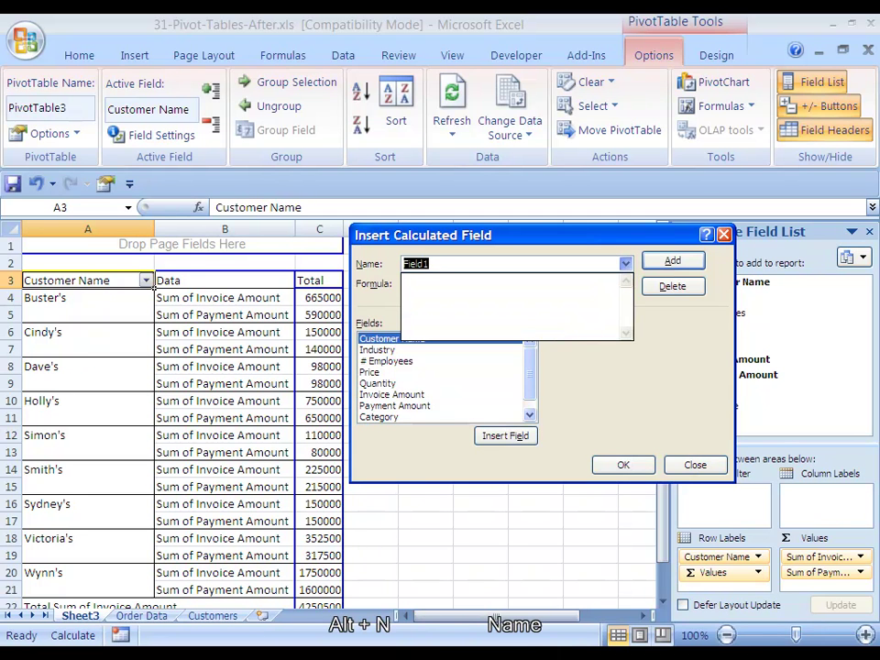
{"action": "key", "text": "Delete"}
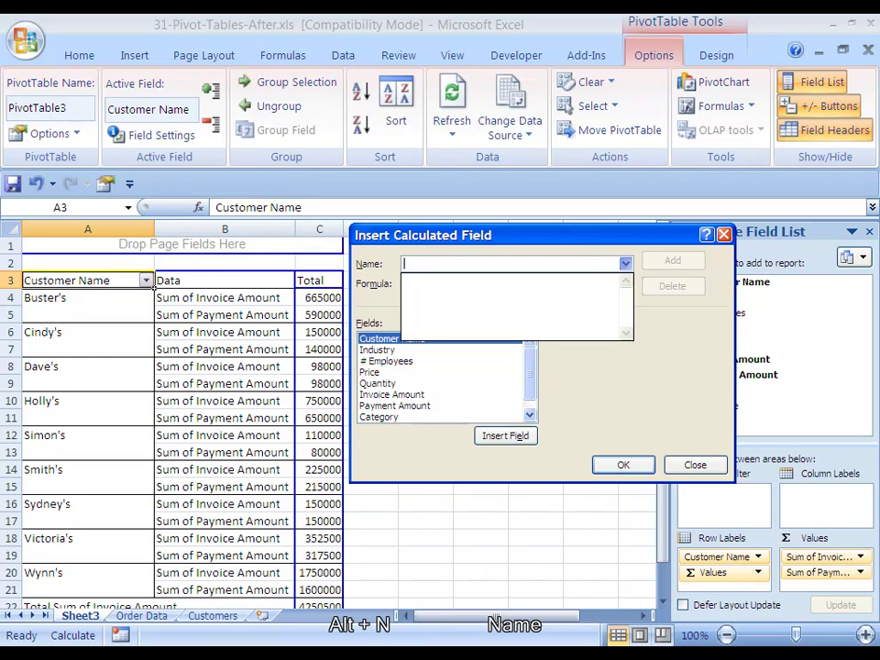
{"action": "type", "text": "Tot"}
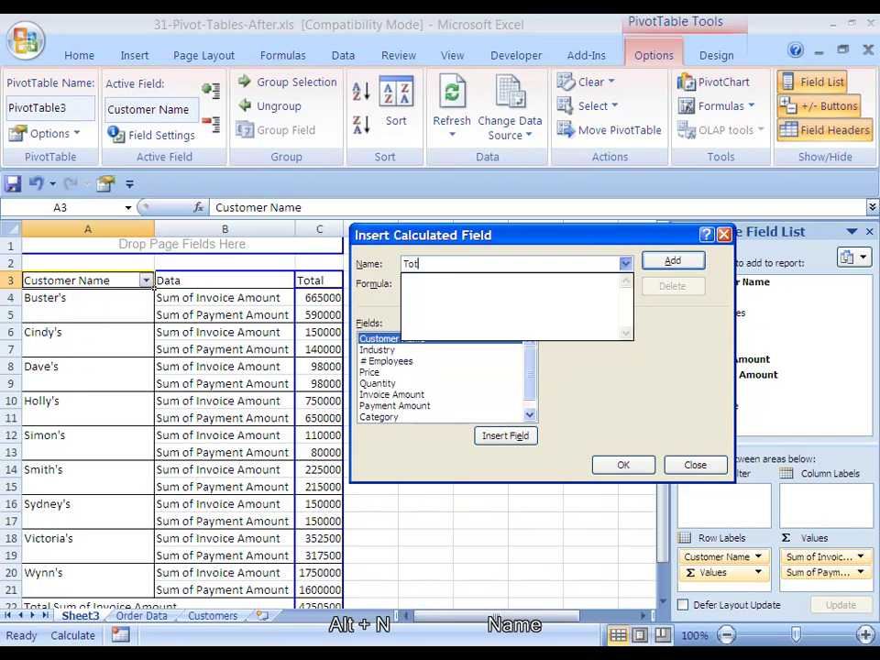
{"action": "type", "text": "al Remaining Balance"}
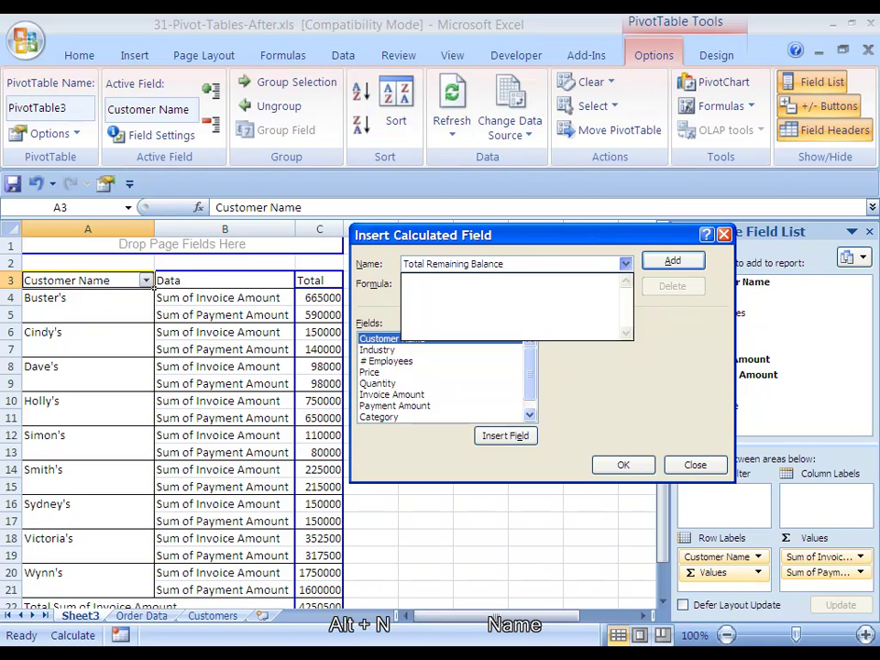
- Begin the calculated field's formula with an equals sign followed by the Invoice Amount field
{"action": "key", "text": "alt+m"}
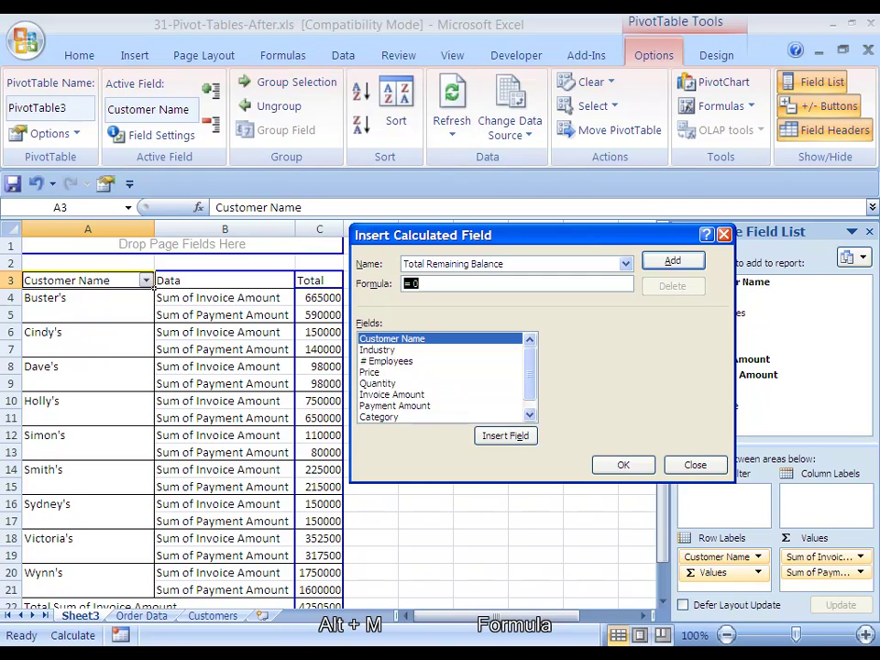
{"action": "key", "text": "alt+f"}
{"action": "key", "text": "alt+e"}
{"action": "type", "text": "="}
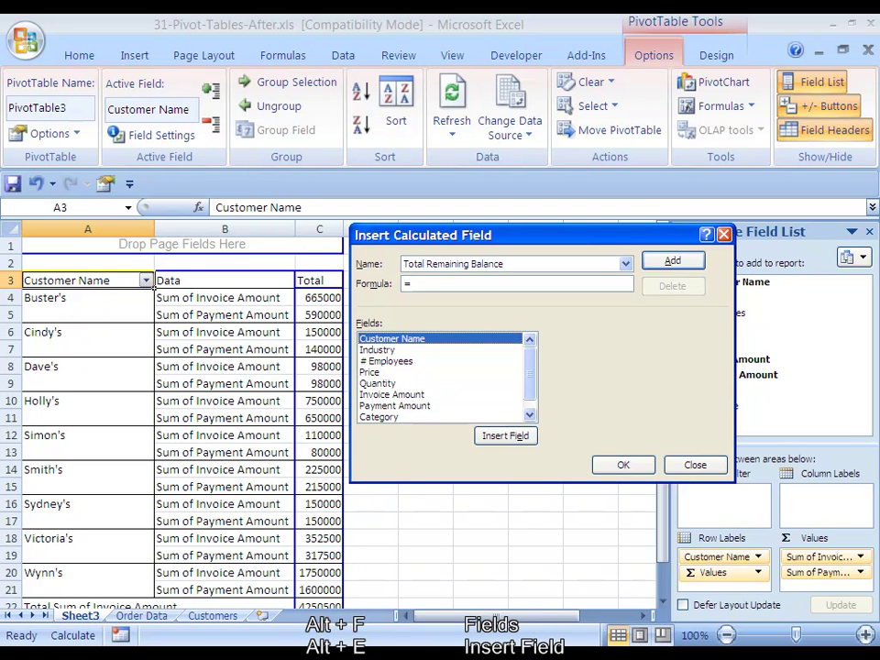
{"action": "key", "text": "Down"}
{"action": "key", "text": "Down"}
{"action": "key", "text": "Down"}
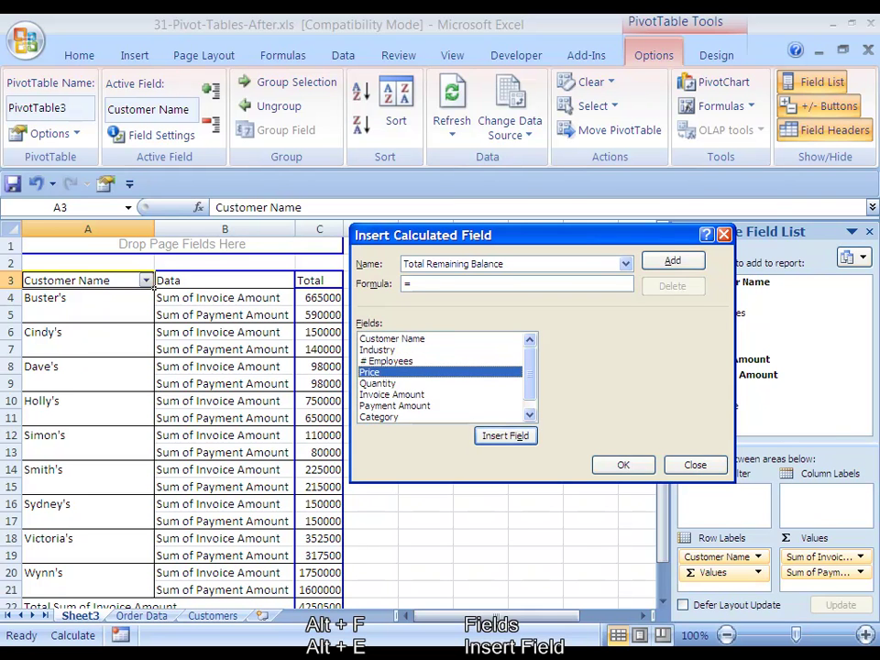
{"action": "key", "text": "Down"}
{"action": "key", "text": "Down"}
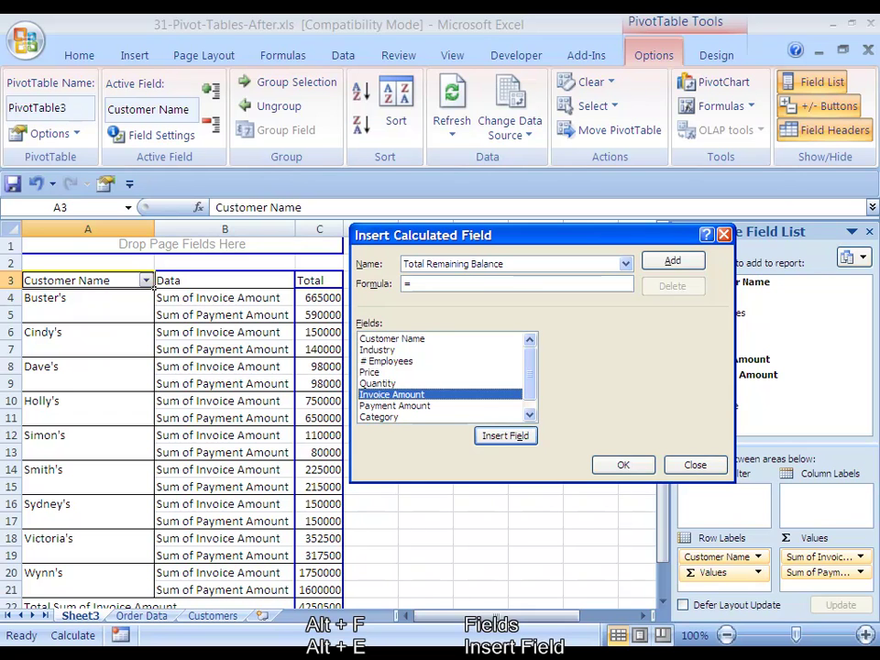
{"action": "key", "text": "alt+e"}
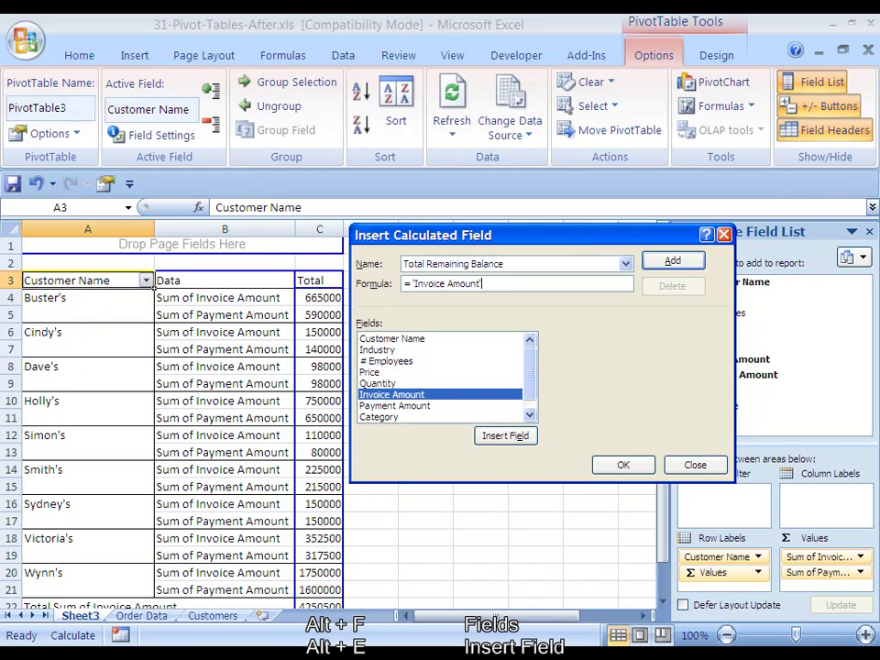
- Subtract the Payment Amount field in the formula and add the calculated field to the pivot table
{"action": "type", "text": "-"}
{"action": "key", "text": "Down"}
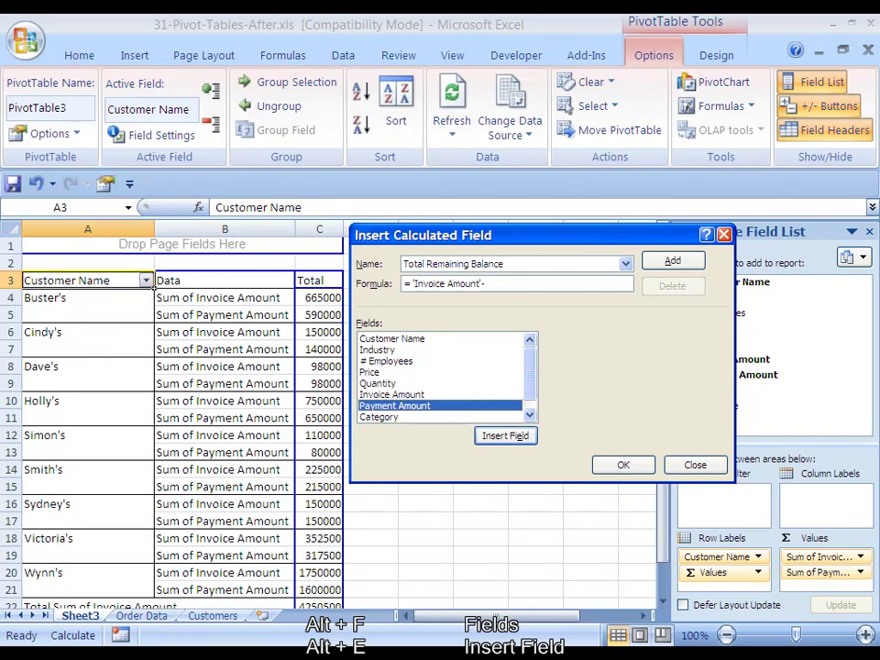
{"action": "key", "text": "alt+e"}
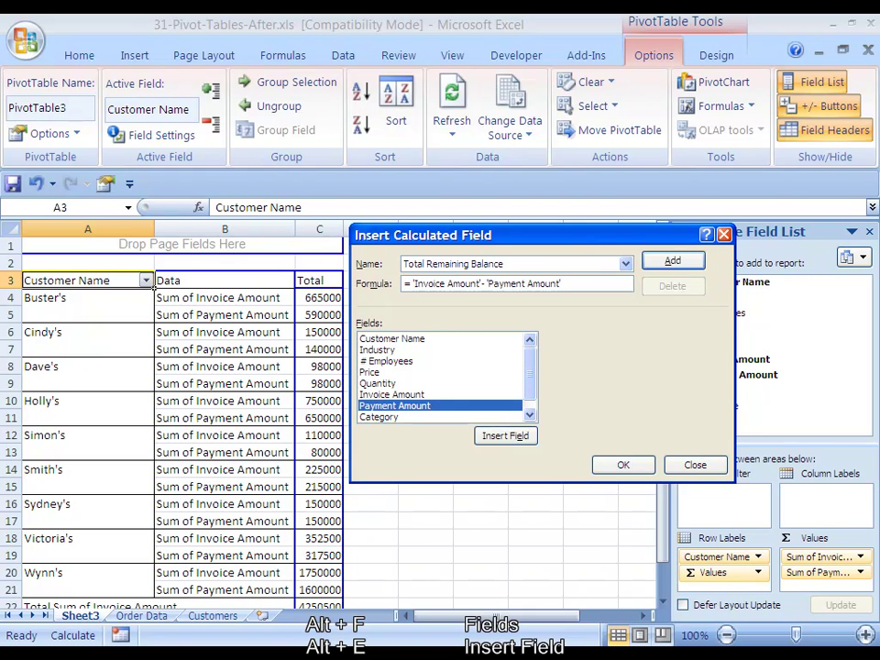
{"action": "key", "text": "alt+a"}
{"action": "key", "text": "Return"}
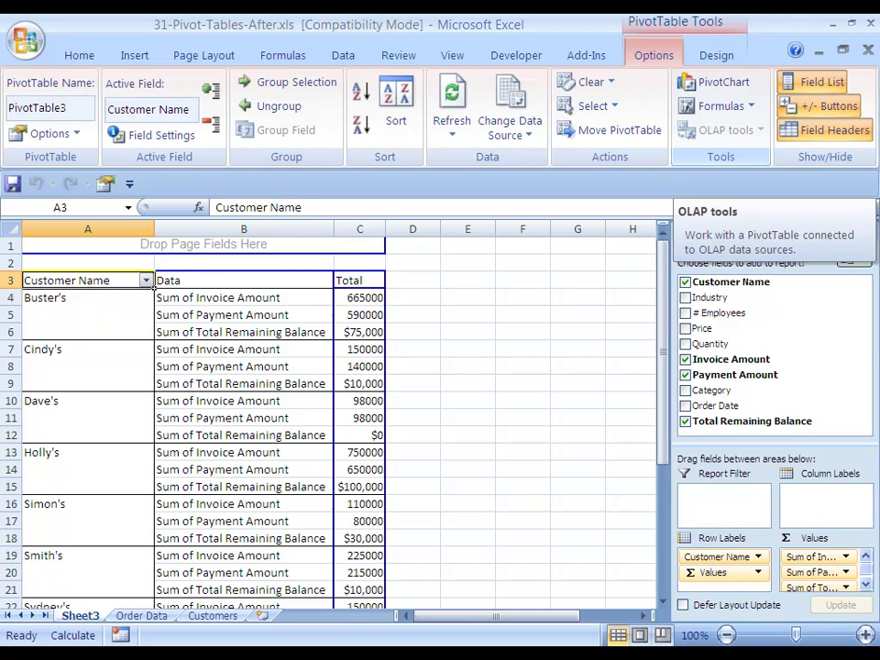
- Change the custom name of the Sum of Invoice Amount value field to Total Invoice Amount
{"action": "left_click", "coordinate": [360, 281]}
{"action": "left_click", "coordinate": [359, 298]}
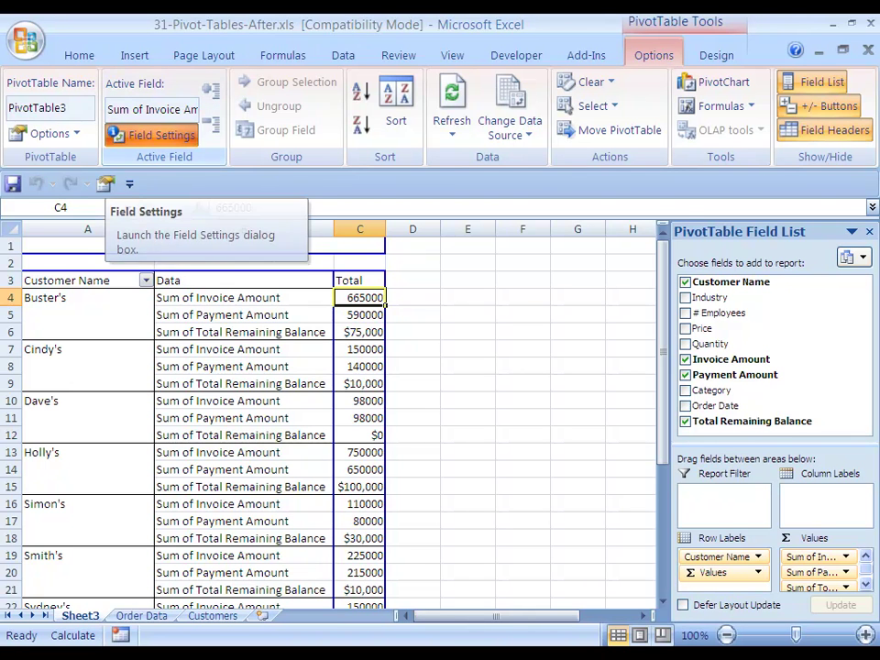
{"action": "left_click", "coordinate": [155, 136]}
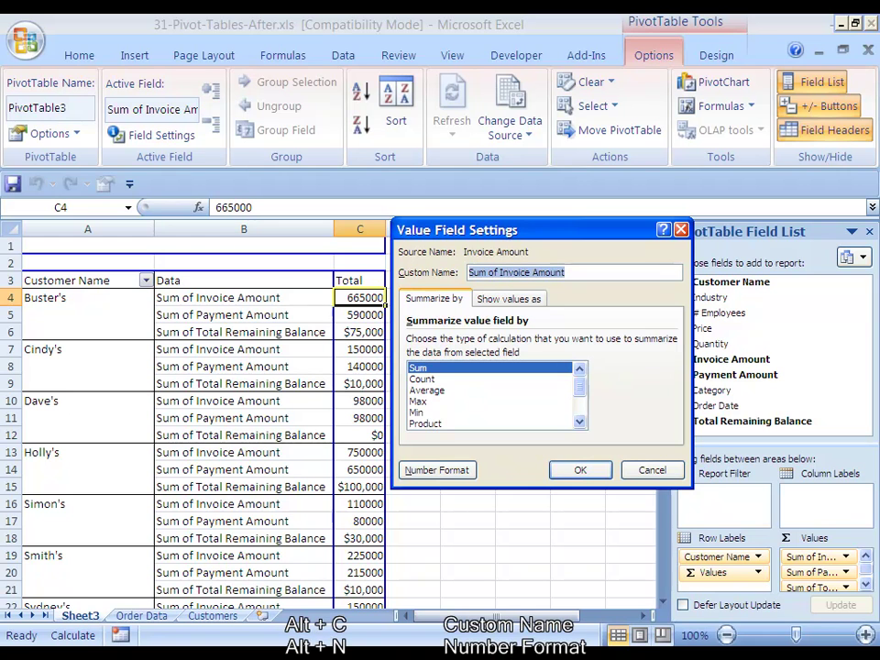
{"action": "key", "text": "End"}
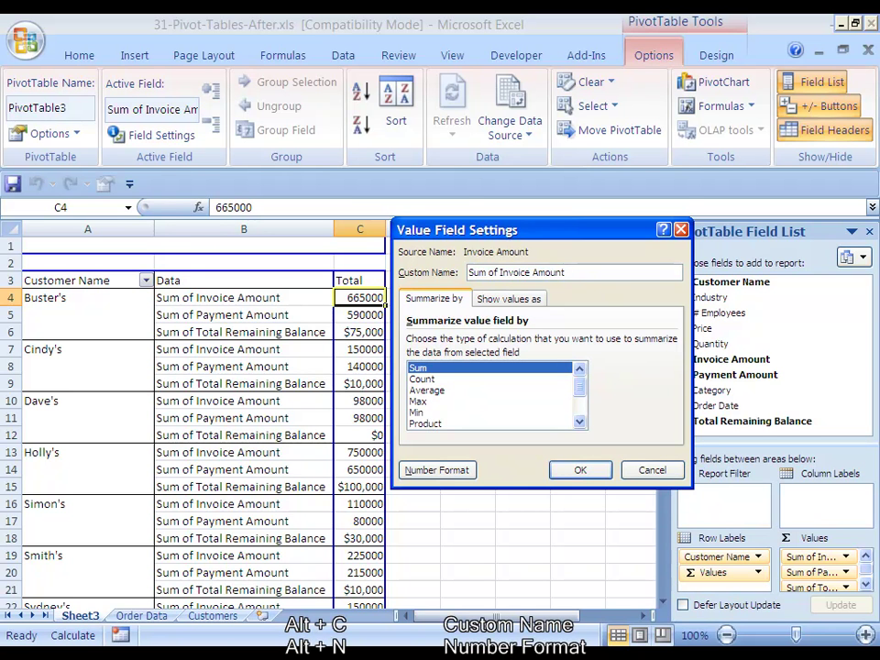
{"action": "key", "text": "Home"}
{"action": "key", "text": "ctrl+shift+Right"}
{"action": "key", "text": "ctrl+shift+Right"}
{"action": "type", "text": "Total"}
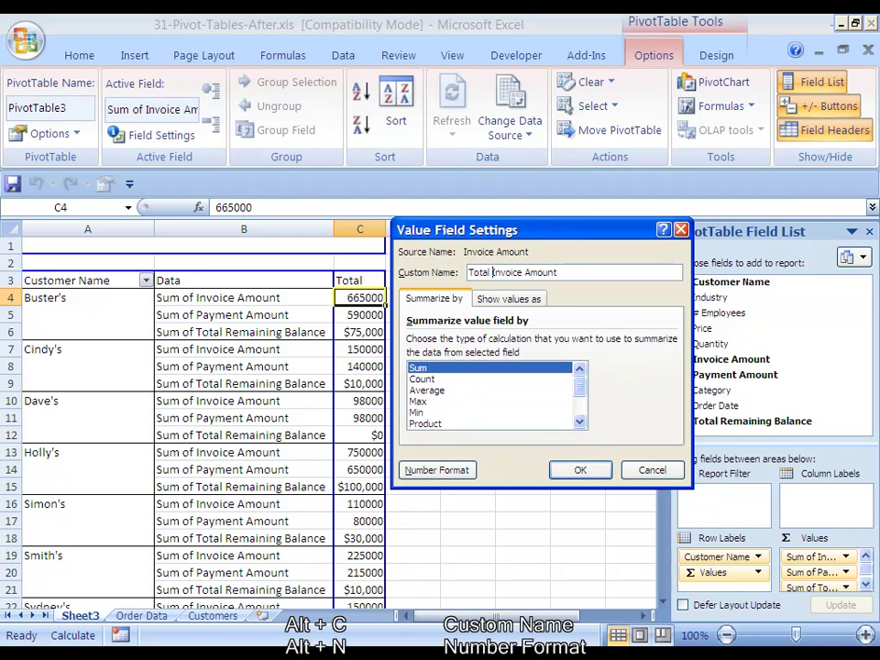
- Format the Total Invoice Amount field as Accounting with 0 decimal places and apply the field settings
{"action": "key", "text": "alt+n"}
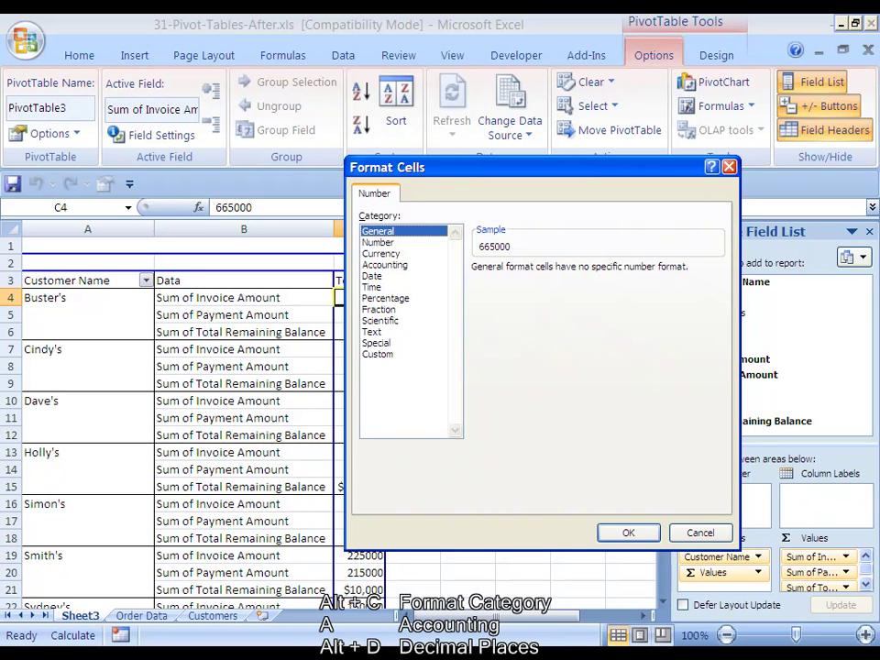
{"action": "key", "text": "a"}
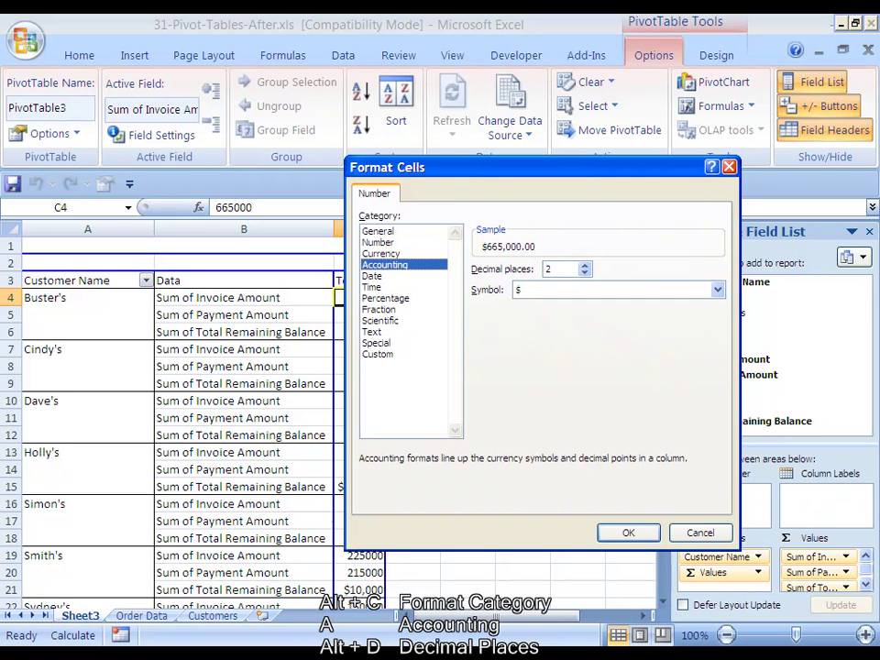
{"action": "key", "text": "alt+d"}
{"action": "key", "text": "Down"}
{"action": "key", "text": "Down"}
{"action": "key", "text": "Return"}
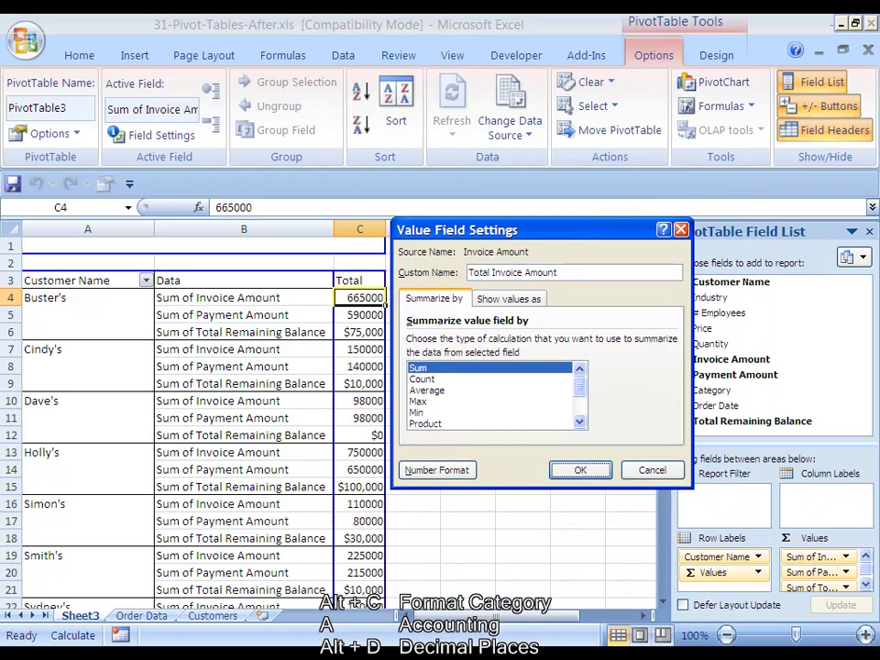
{"action": "key", "text": "Return"}
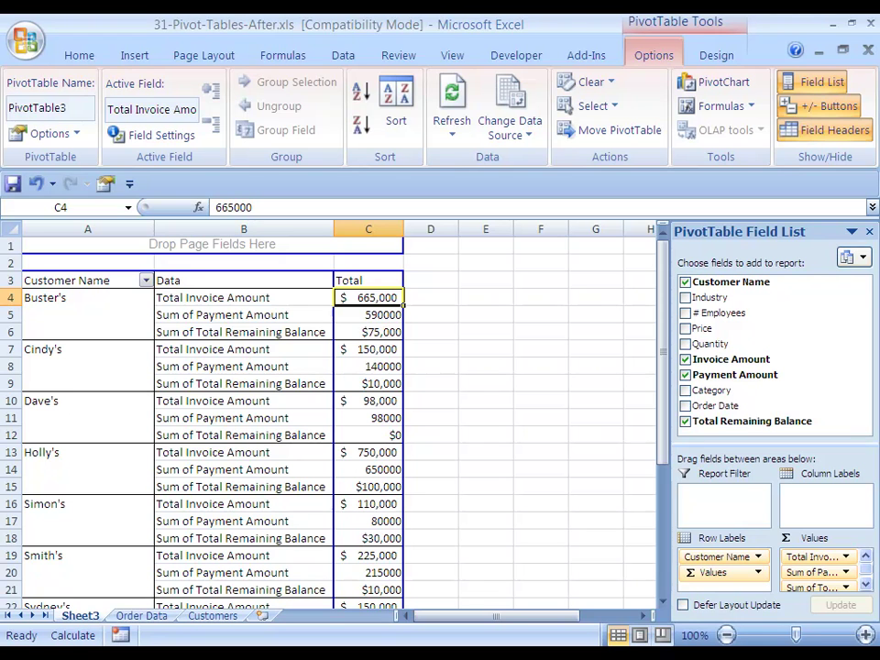
- Change the custom name of the Sum of Payment Amount value field to Total Payment Amount
{"action": "left_click", "coordinate": [369, 314]}
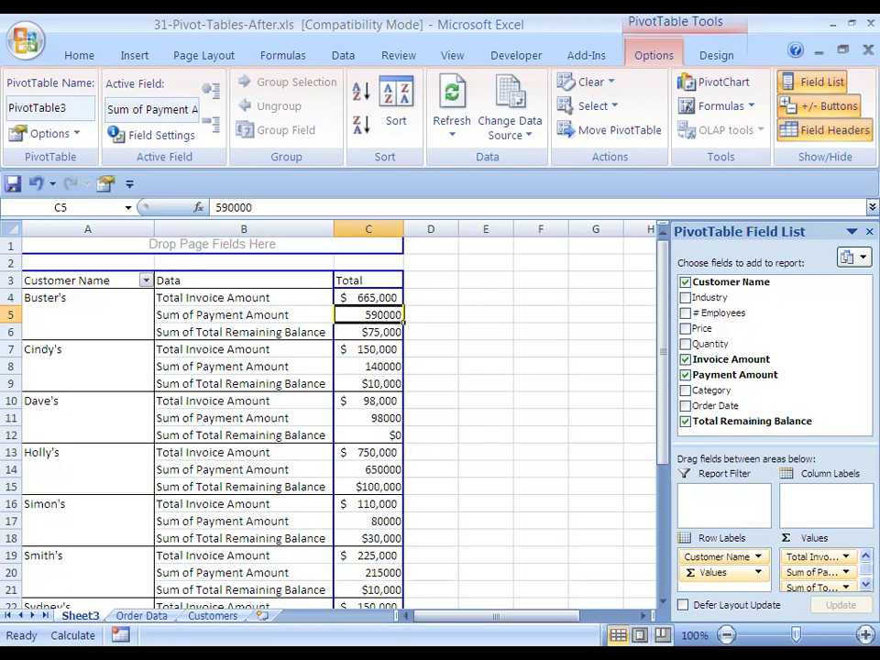
{"action": "left_click", "coordinate": [156, 135]}
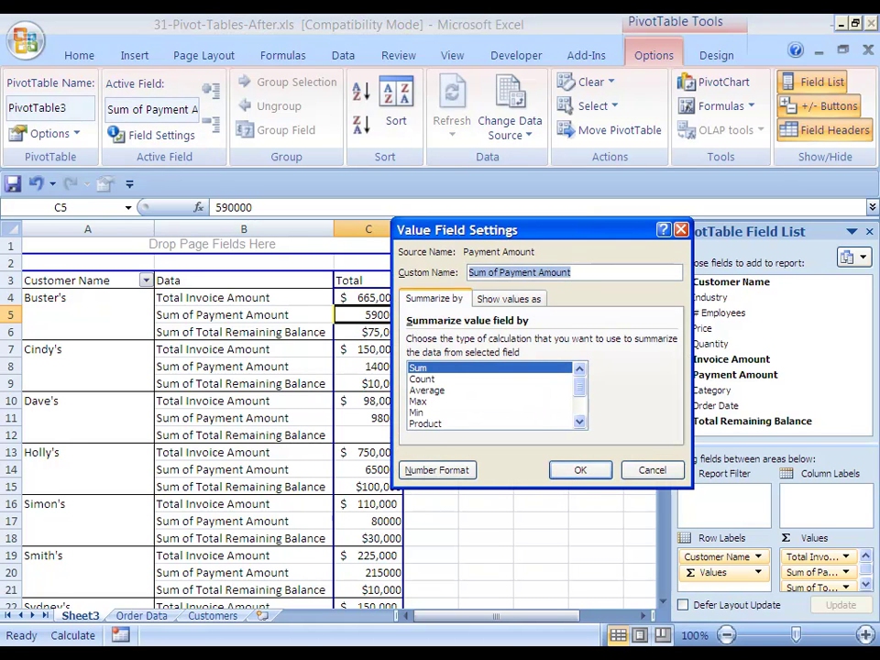
{"action": "left_click", "coordinate": [573, 272]}
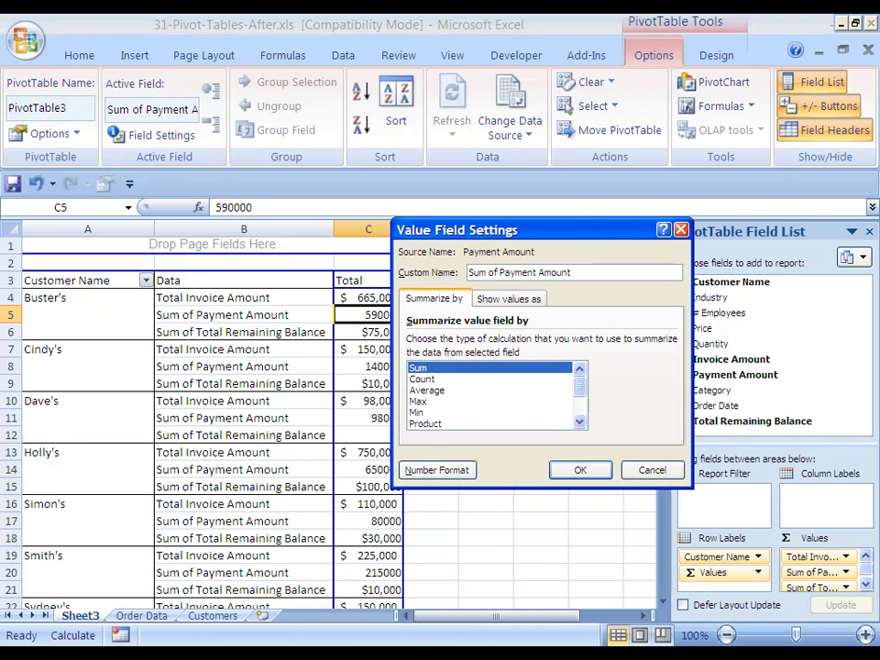
{"action": "left_click_drag", "start_coordinate": [468, 272], "coordinate": [493, 272]}
{"action": "key", "text": "BackSpace"}
{"action": "type", "text": "Total"}
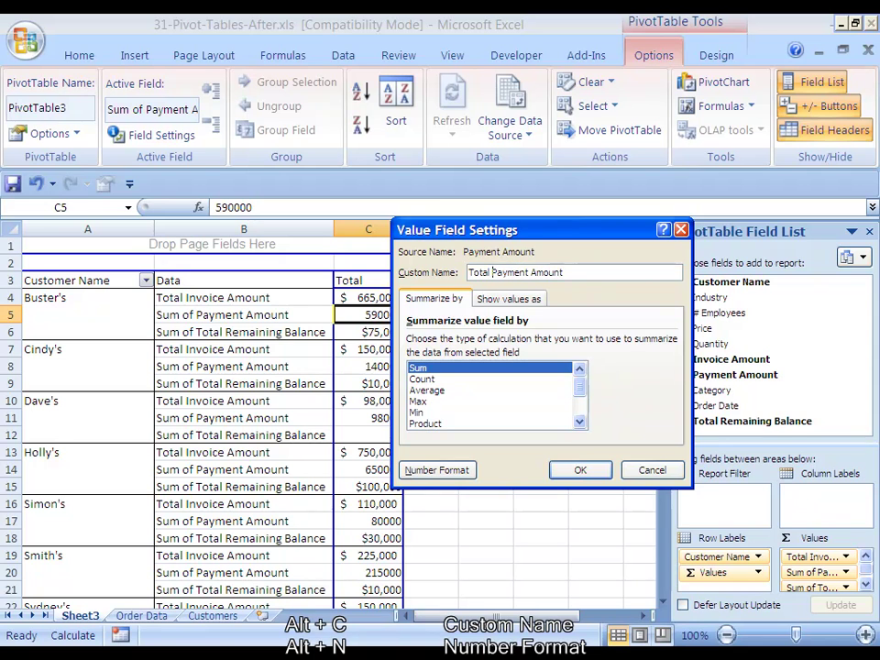
- Format the Total Payment Amount field as Accounting with 0 decimal places and apply the field settings
{"action": "key", "text": "alt+n"}
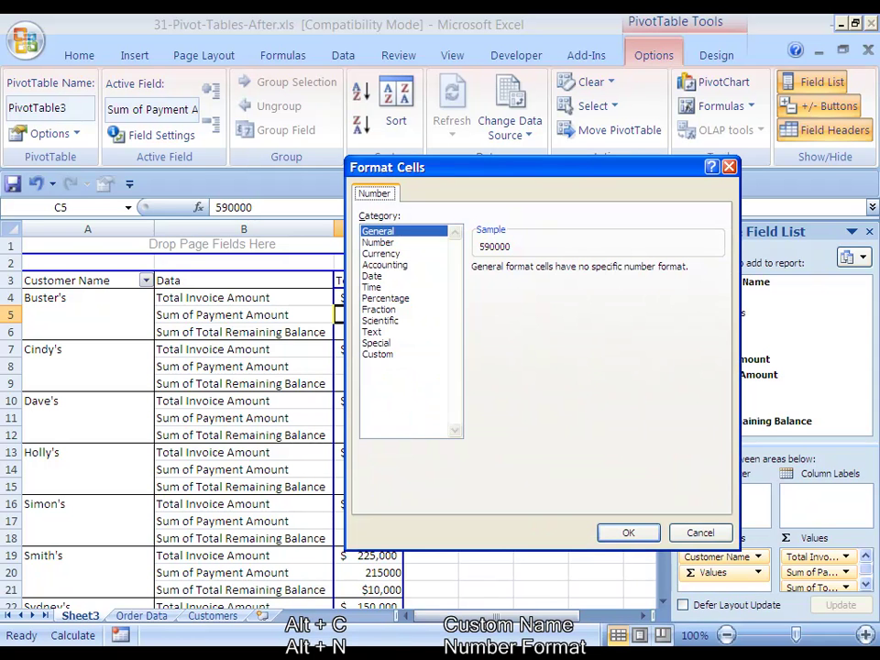
{"action": "key", "text": "alt+c"}
{"action": "key", "text": "Down"}
{"action": "key", "text": "Down"}
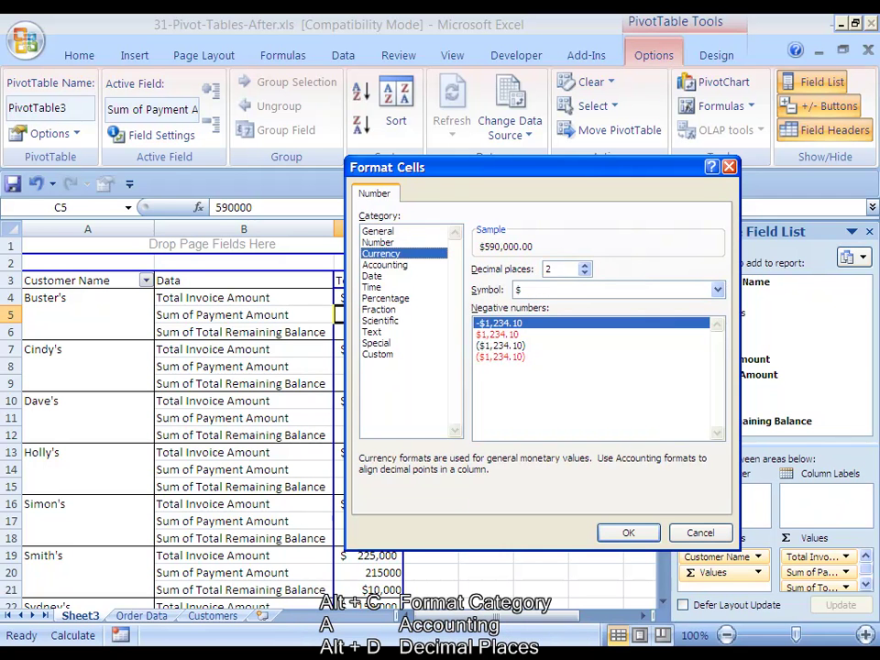
{"action": "key", "text": "a"}
{"action": "key", "text": "alt+d"}
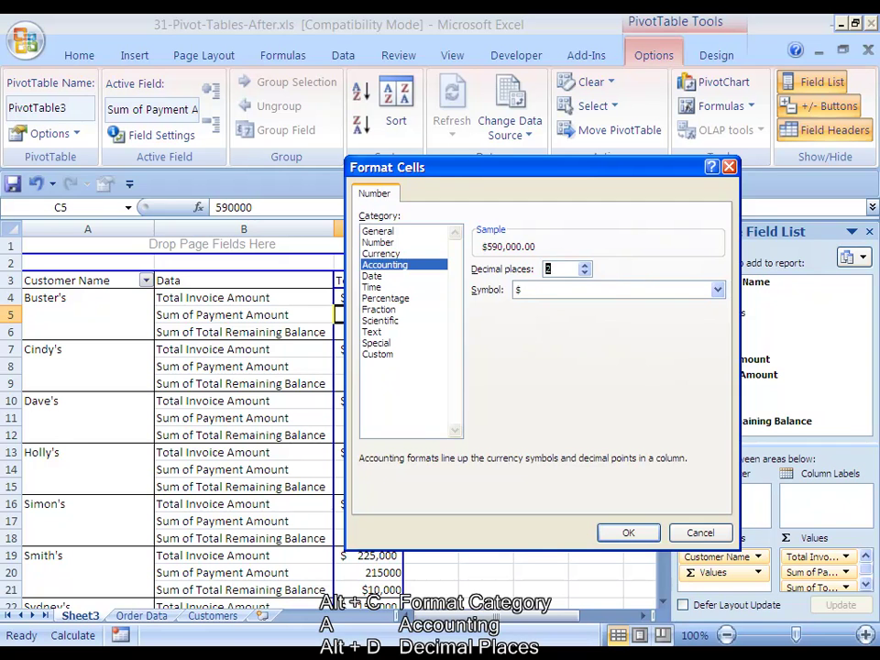
{"action": "type", "text": "0"}
{"action": "key", "text": "Return"}
{"action": "key", "text": "Return"}
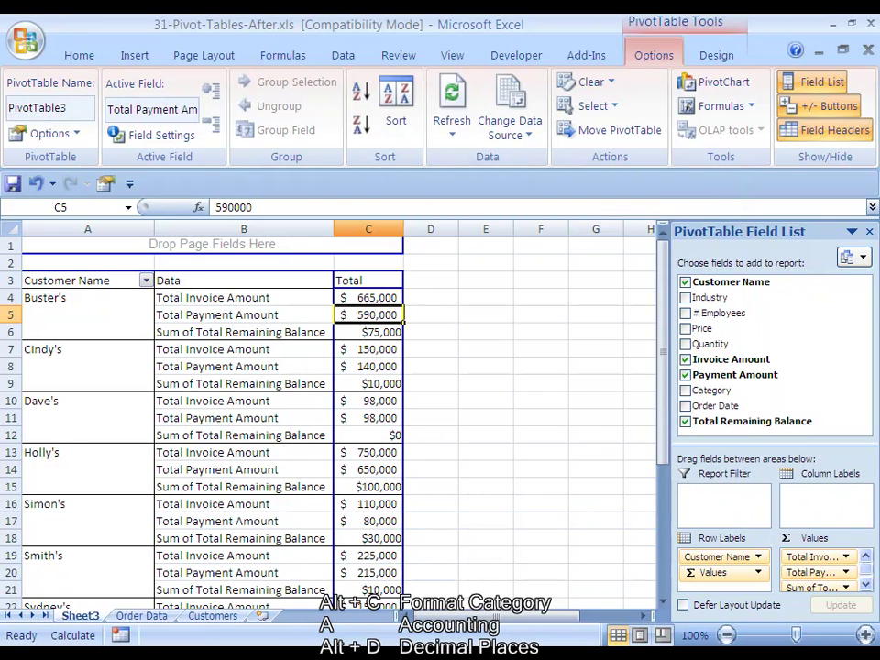
- Shorten the custom name of the Sum of Total Remaining Balance value field to Remaining Balance
{"action": "left_click", "coordinate": [369, 332]}
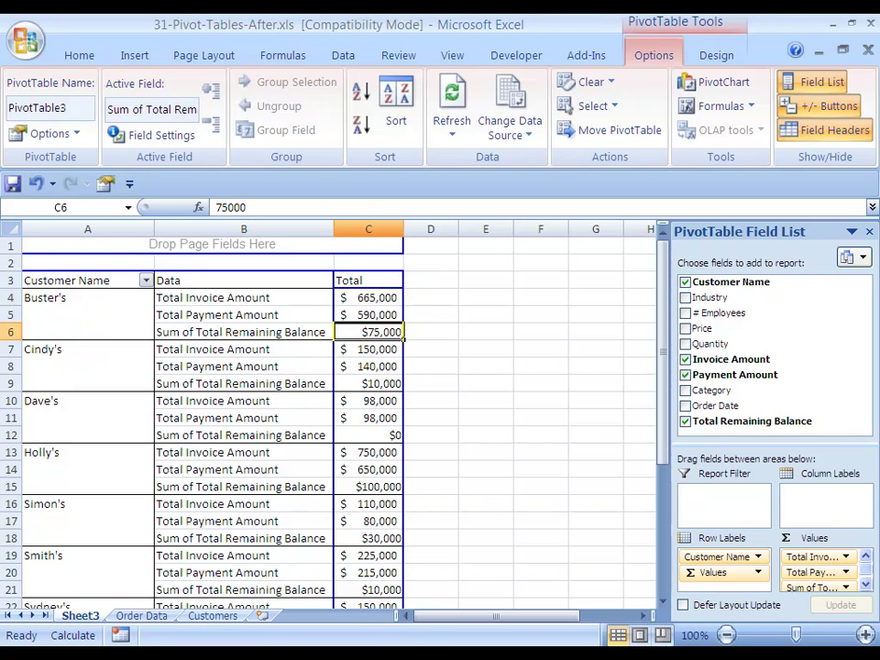
{"action": "left_click", "coordinate": [152, 135]}
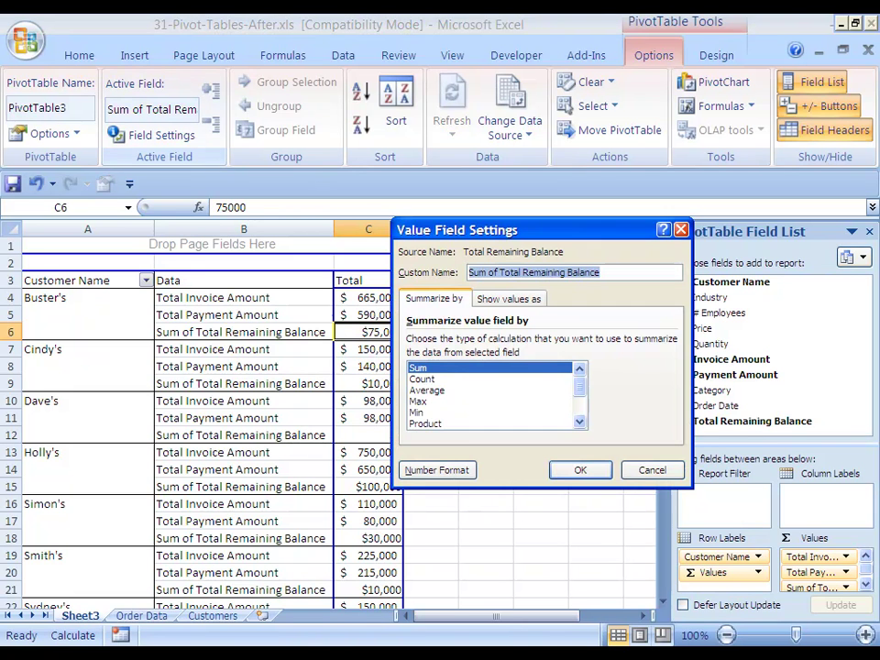
{"action": "double_click", "coordinate": [510, 272]}
{"action": "key", "text": "shift+Home"}
{"action": "key", "text": "Delete"}
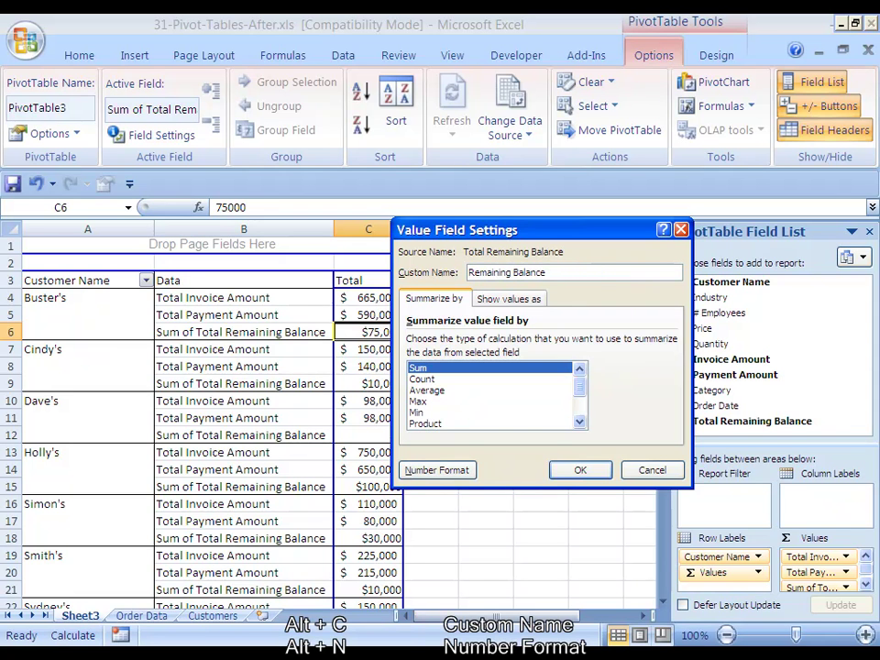
- Format the Remaining Balance field as Accounting with 0 decimal places and apply the field settings
{"action": "key", "text": "alt+n"}
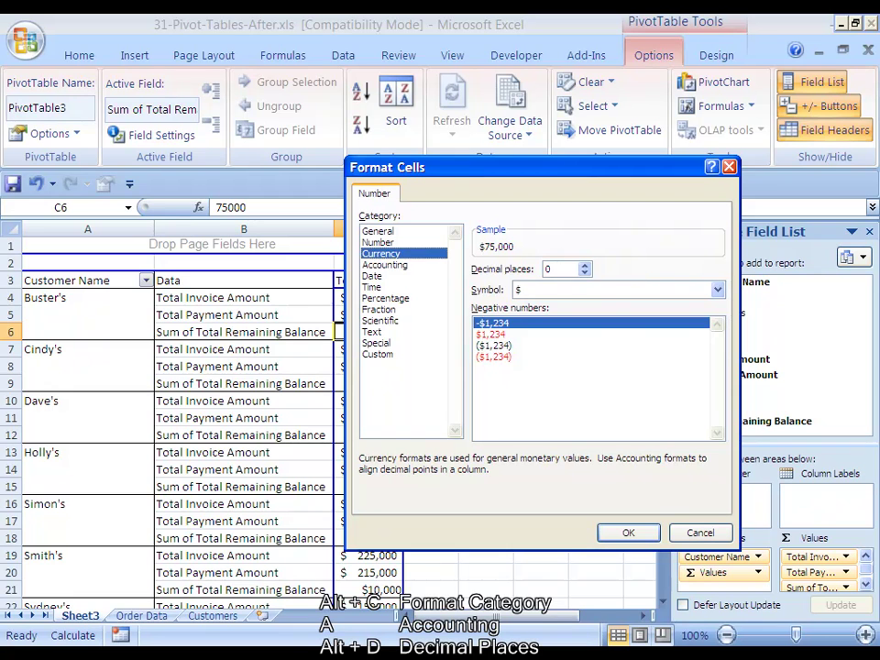
{"action": "key", "text": "alt+c"}
{"action": "key", "text": "a"}
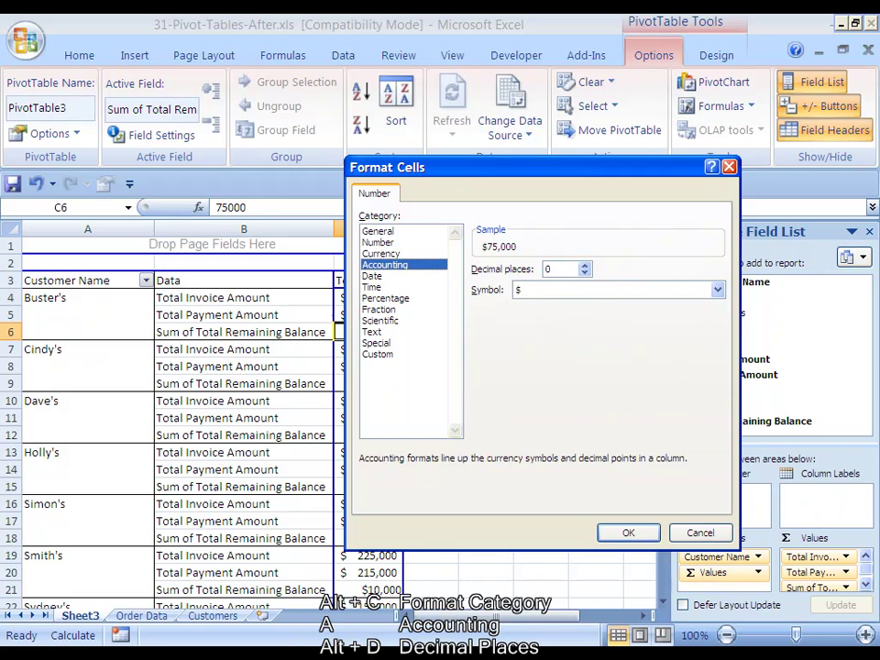
{"action": "key", "text": "Return"}
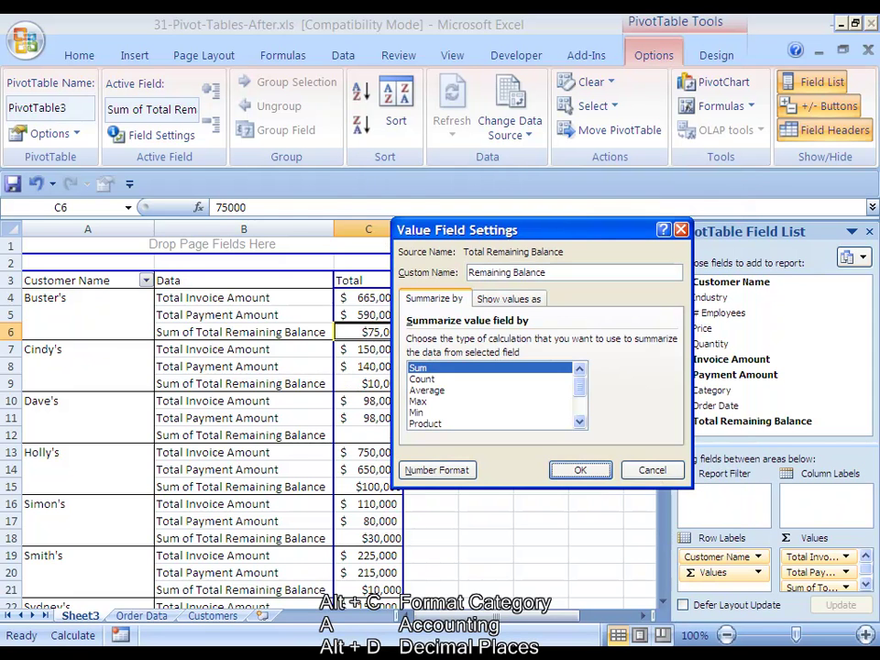
{"action": "key", "text": "Return"}
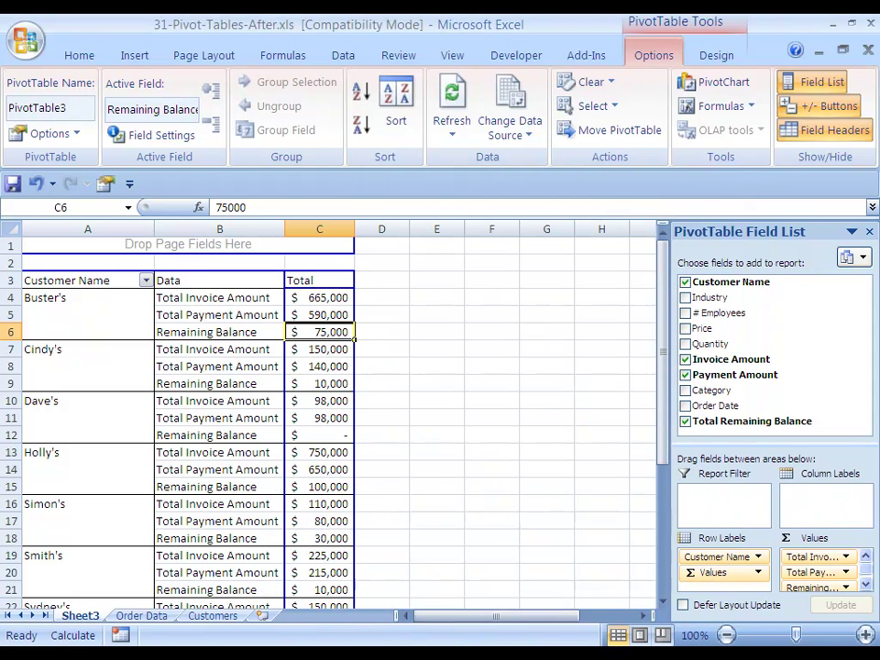
- Review the pivot table's headers, the data rows for each customer and the grand total rows
{"action": "key", "text": "Left"}
{"action": "key", "text": "Left"}
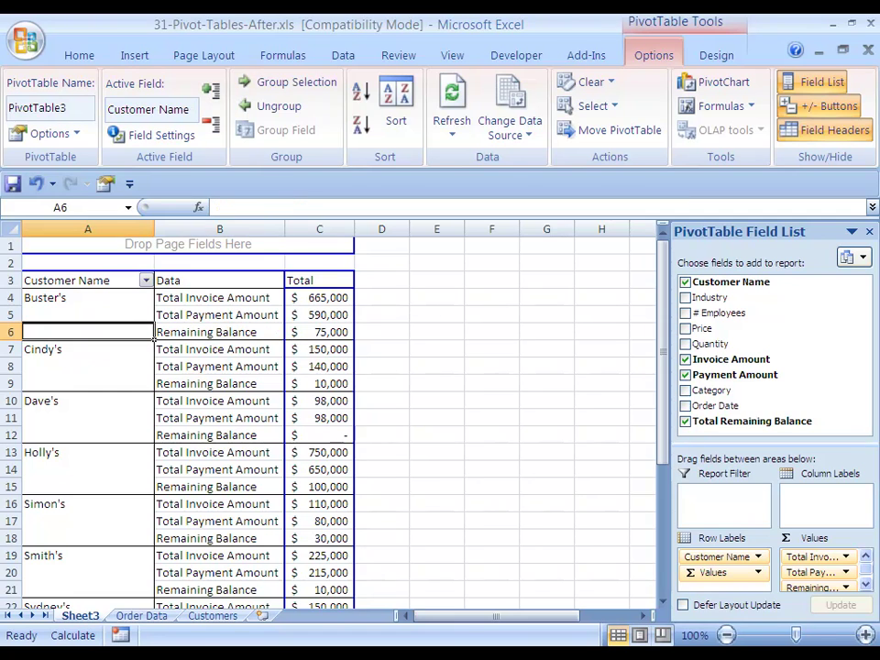
{"action": "key", "text": "Up"}
{"action": "key", "text": "Up"}
{"action": "key", "text": "Up"}
{"action": "key", "text": "Up"}
{"action": "key", "text": "Up"}
{"action": "key", "text": "Down"}
{"action": "key", "text": "Down"}
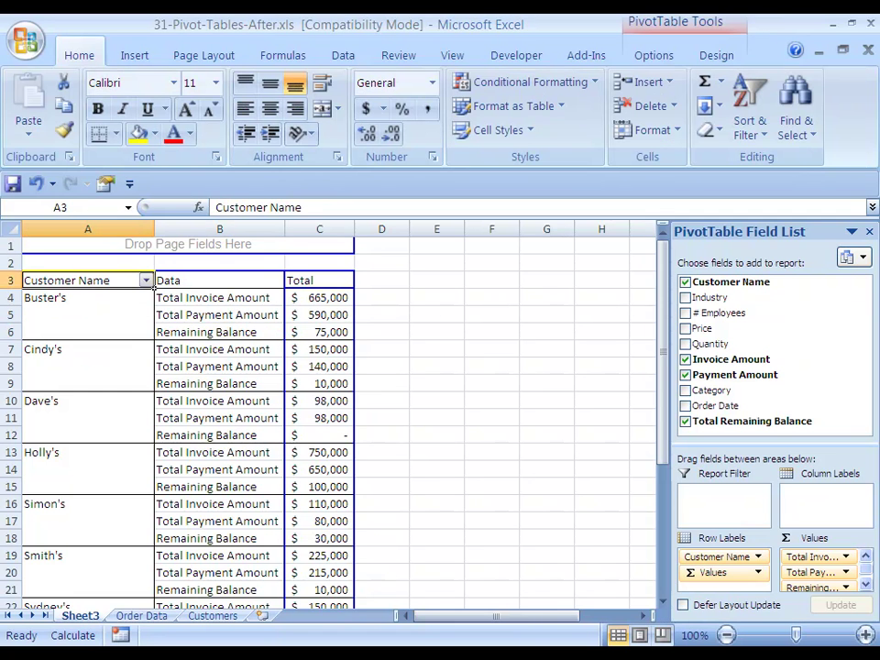
{"action": "key", "text": "Right"}
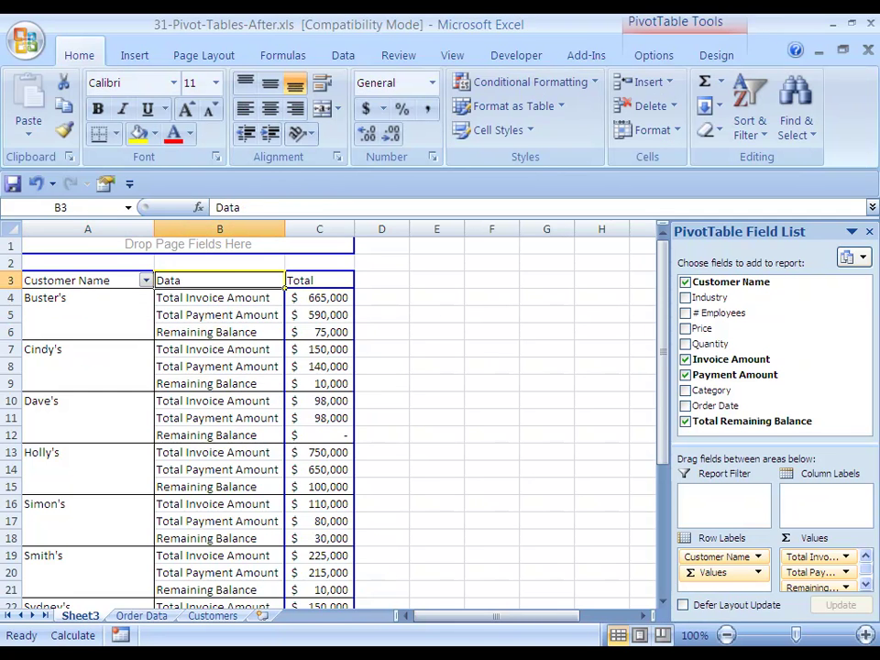
{"action": "key", "text": "Left"}
{"action": "key", "text": "Down"}
{"action": "key", "text": "Right"}
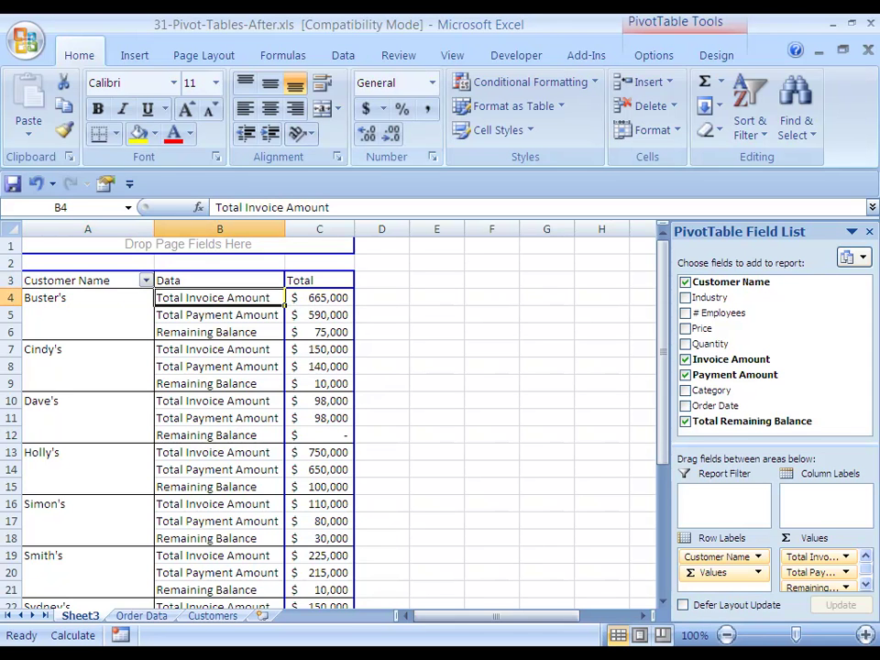
{"action": "scroll", "coordinate": [497, 413], "scroll_direction": "down", "scroll_amount": 4}
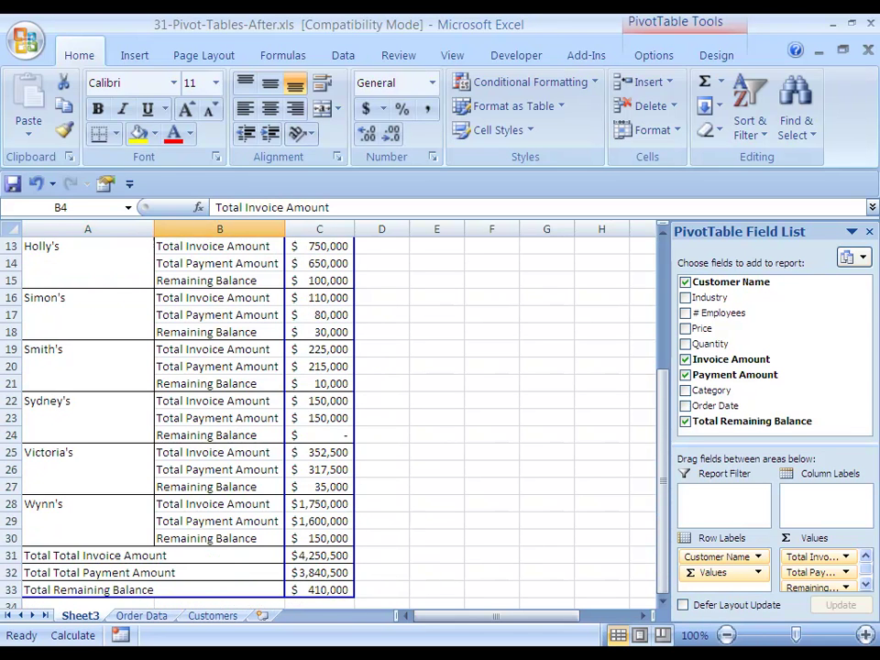
{"action": "scroll", "coordinate": [498, 413], "scroll_direction": "up", "scroll_amount": 4}
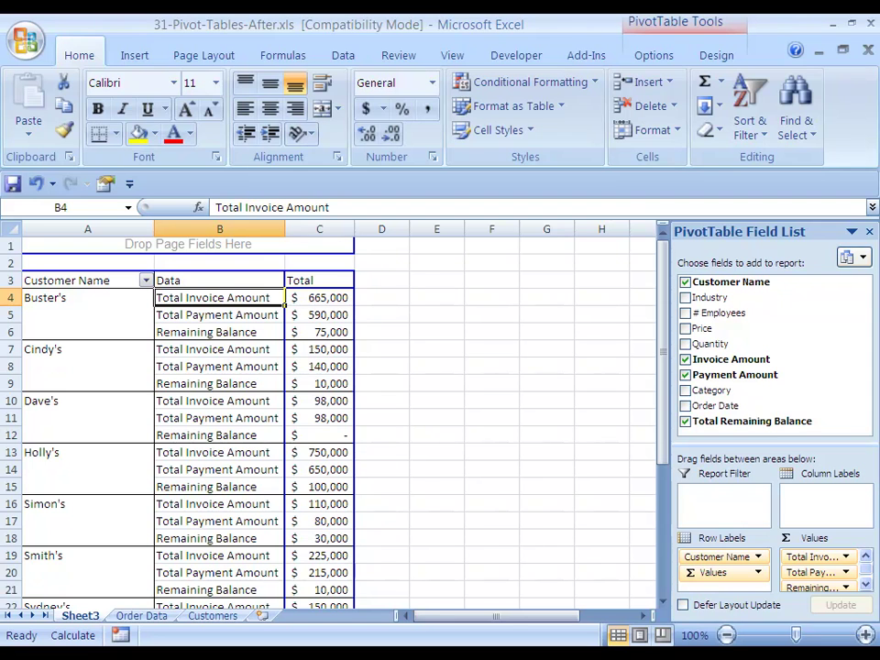
- Move the Data field ahead of Customer Name in the pivot table rows, and return Customer Name to the outer position
{"action": "left_click_drag", "start_coordinate": [184, 281], "coordinate": [27, 267]}
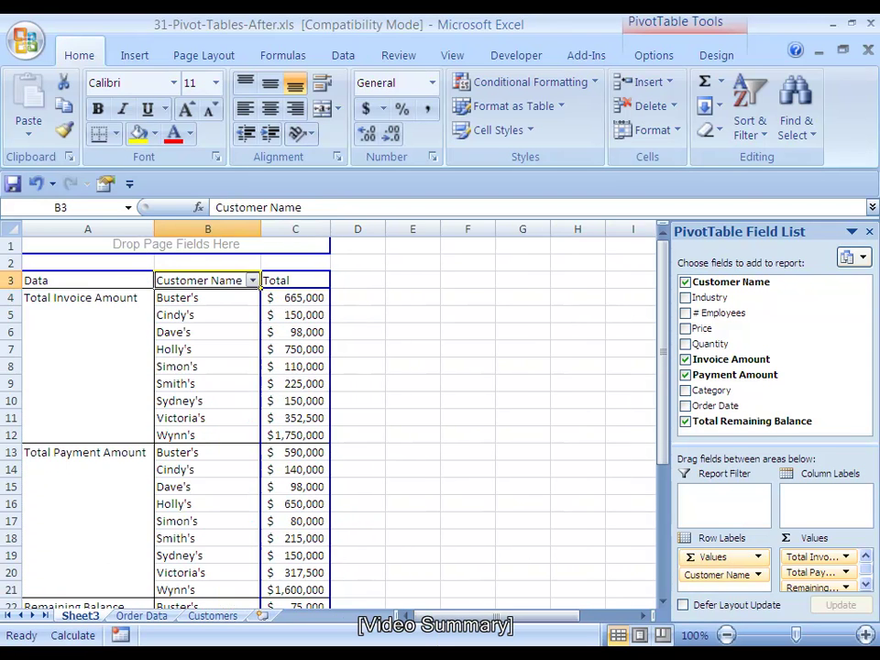
{"action": "left_click", "coordinate": [150, 285]}
{"action": "left_click_drag", "start_coordinate": [151, 285], "coordinate": [262, 275]}
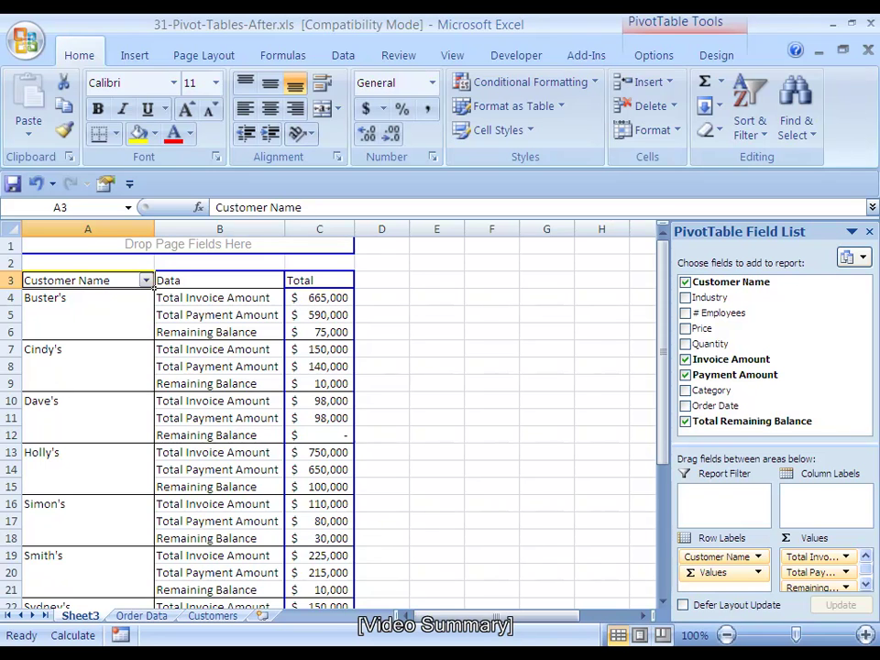